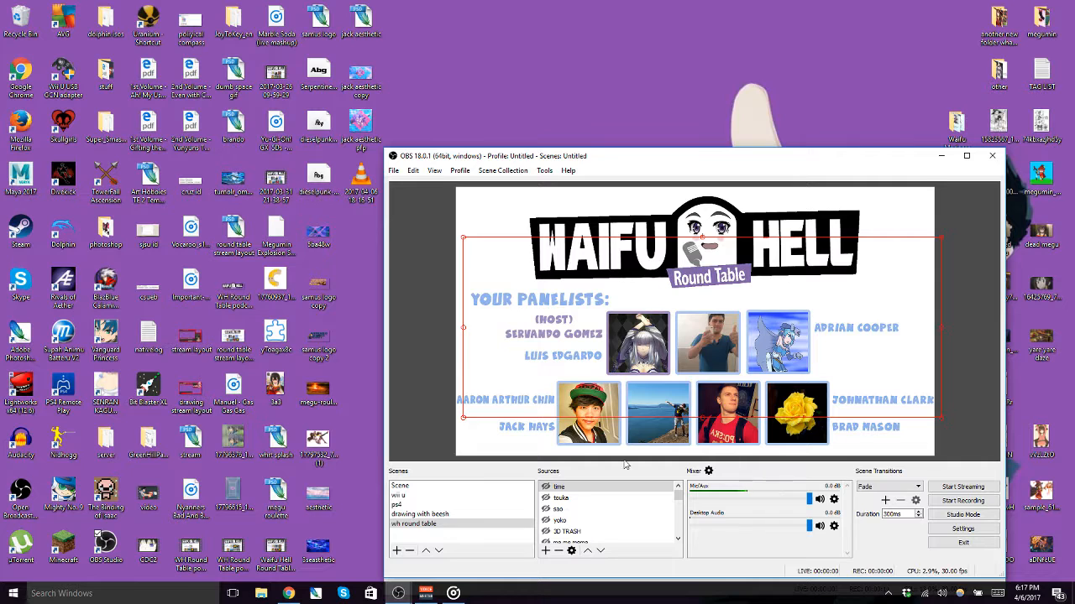
# Step: Add a new scene named Scene 2 and create a new visible Image source named Image 2 in it
pyautogui.click(397, 552)
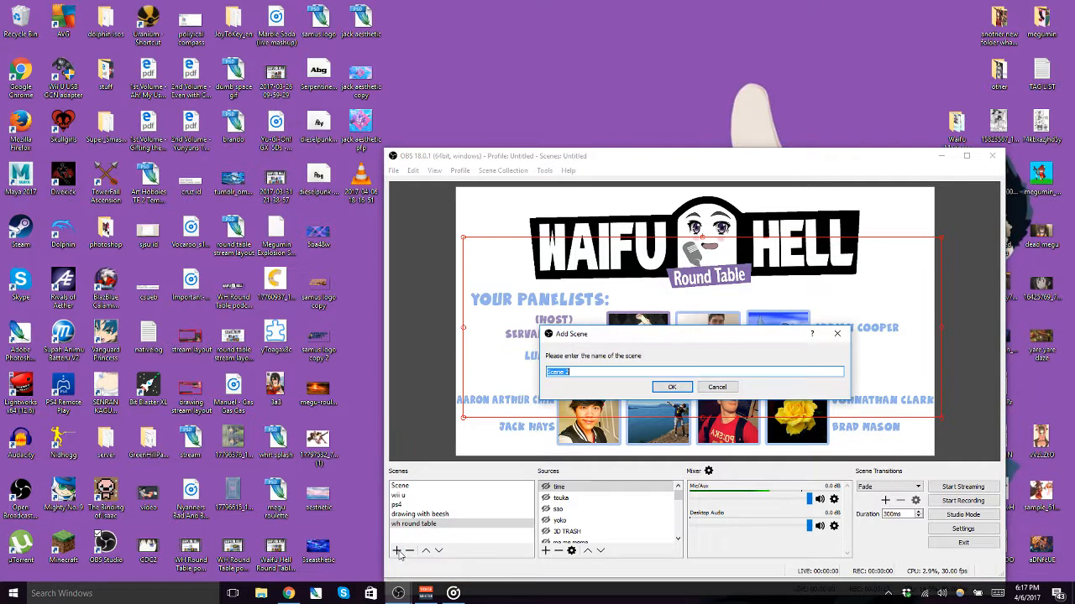
pyautogui.click(671, 391)
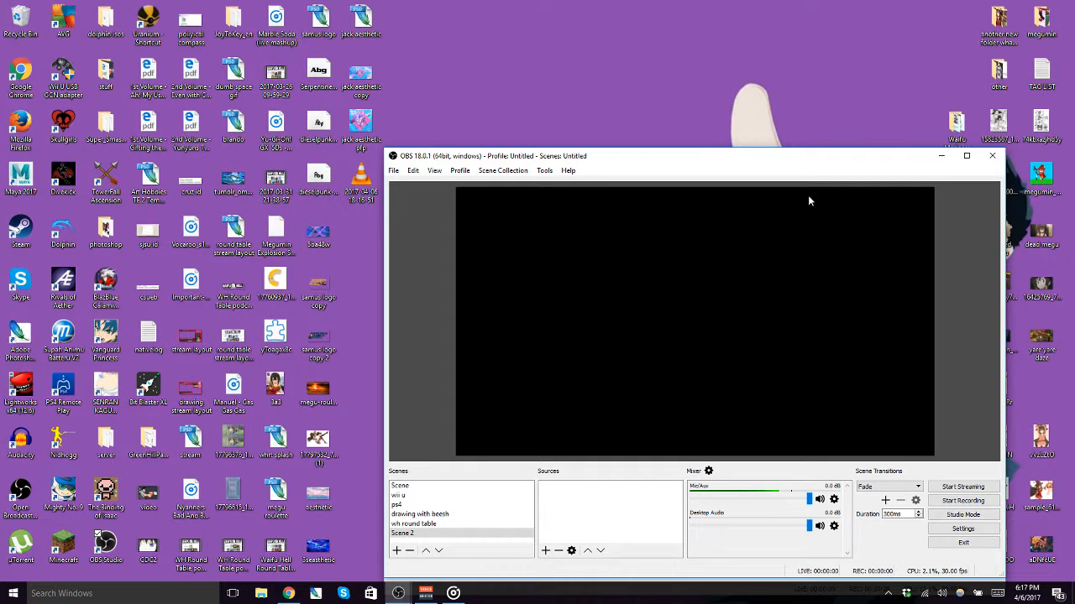
pyautogui.click(545, 550)
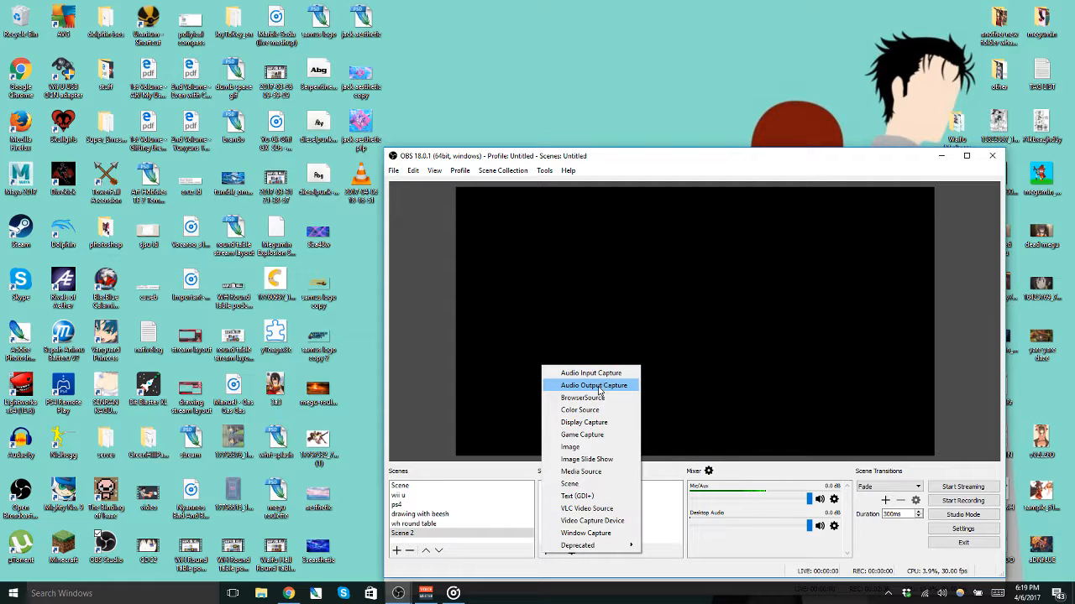
pyautogui.click(590, 447)
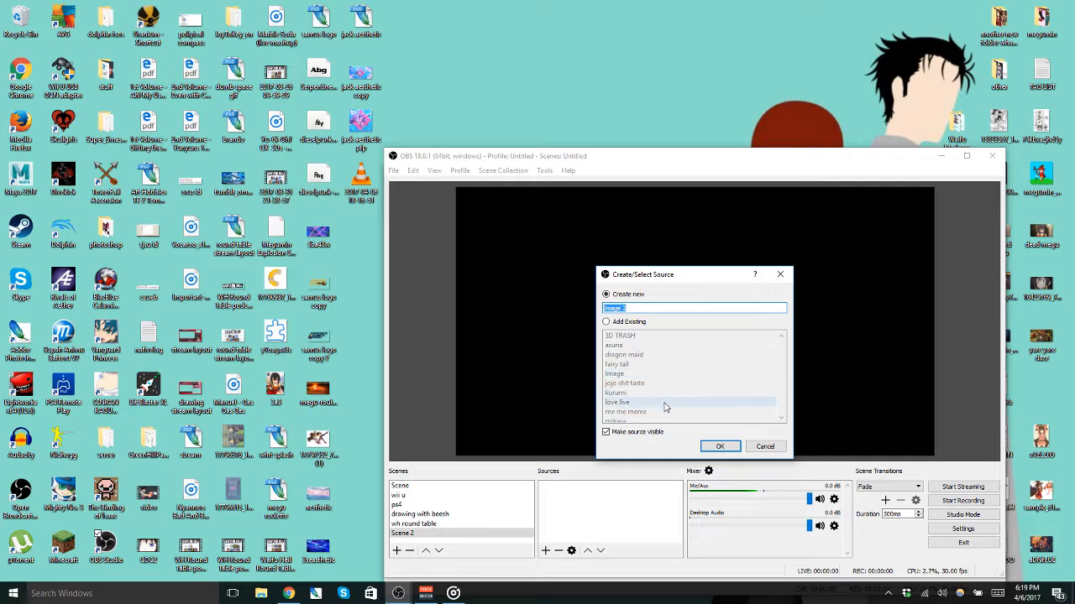
pyautogui.click(634, 325)
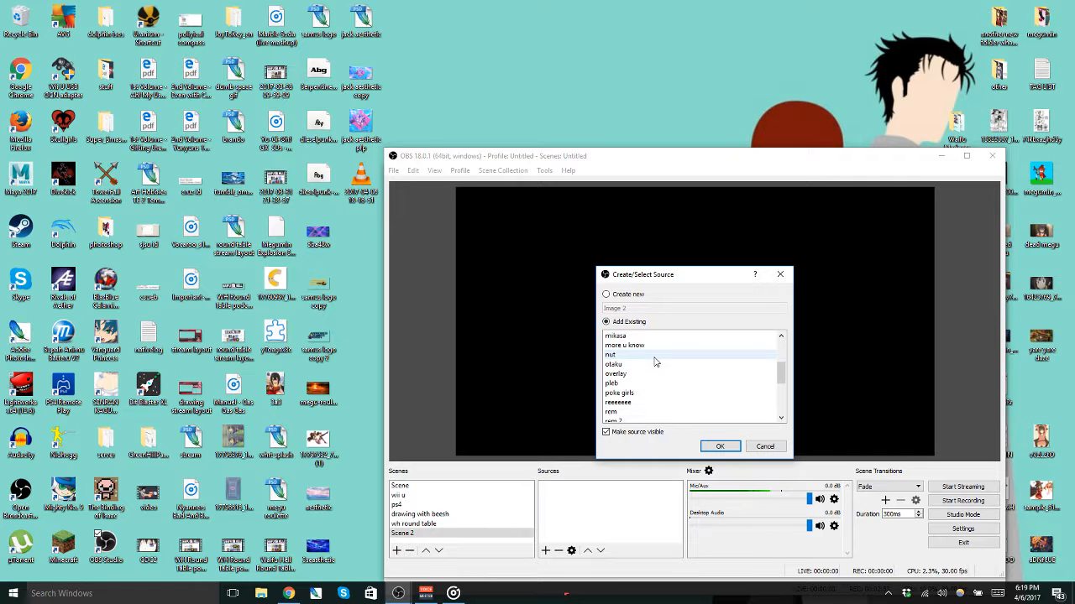
pyautogui.click(629, 296)
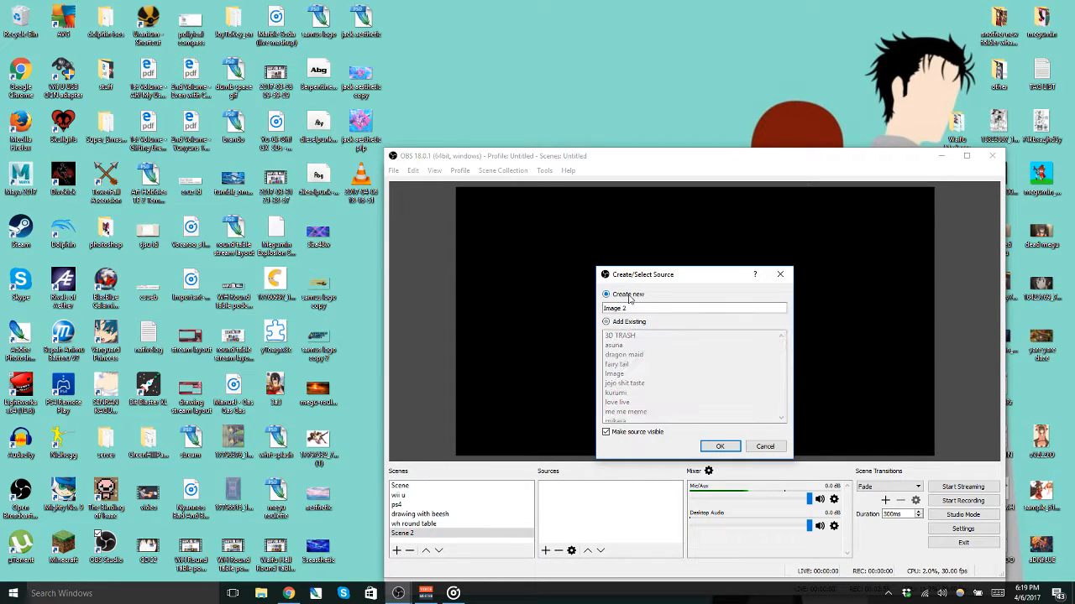
pyautogui.click(720, 446)
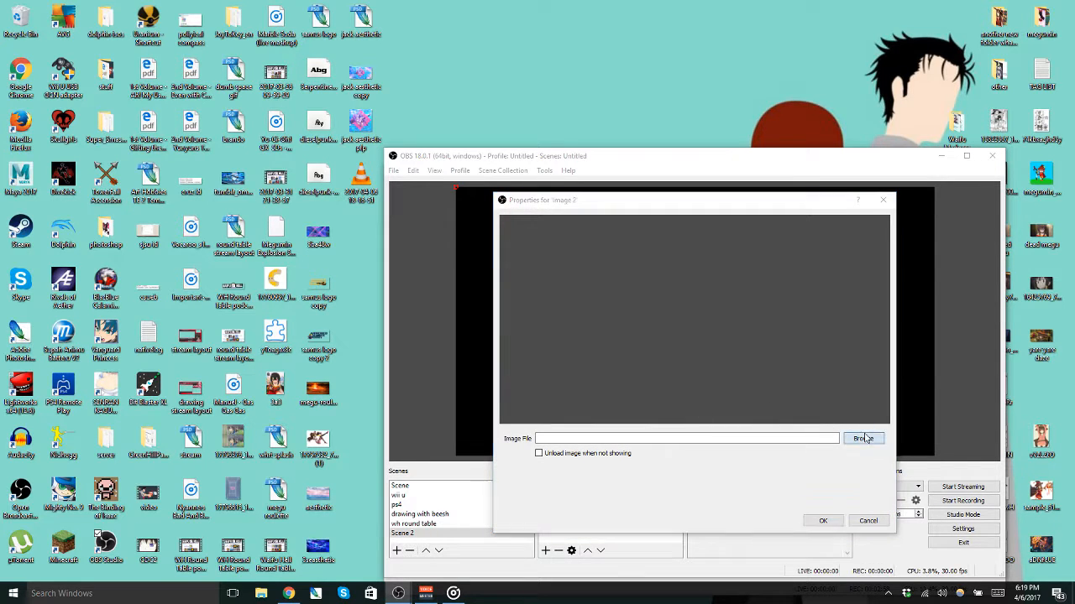
# Step: Set the Image 2 source's file to "round table stream layout copy" from the Desktop folder
pyautogui.click(864, 438)
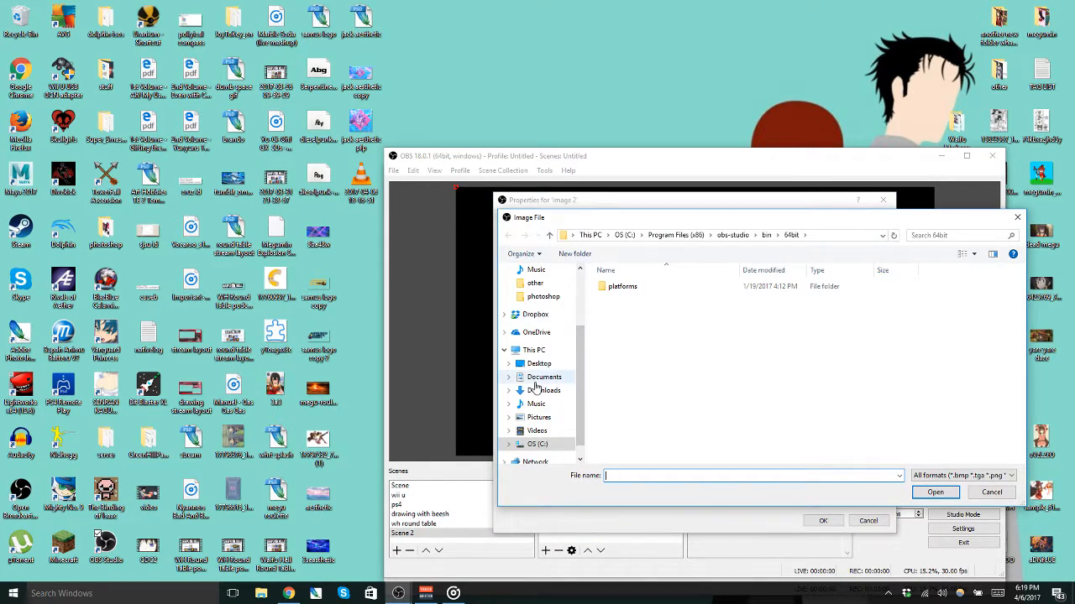
pyautogui.click(538, 363)
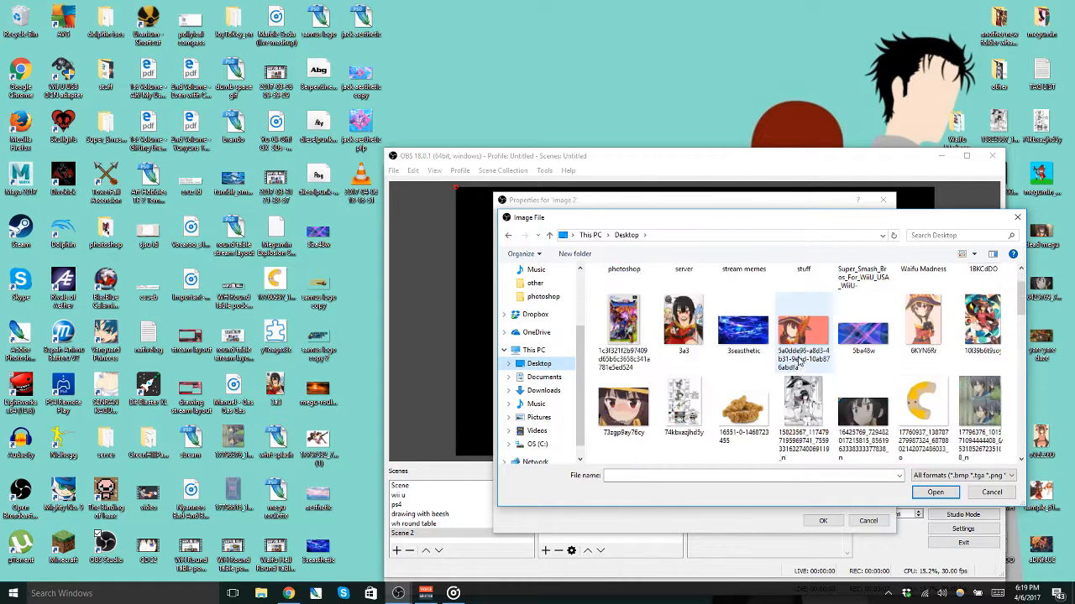
pyautogui.scroll(-5, 799, 361)
pyautogui.click(681, 412)
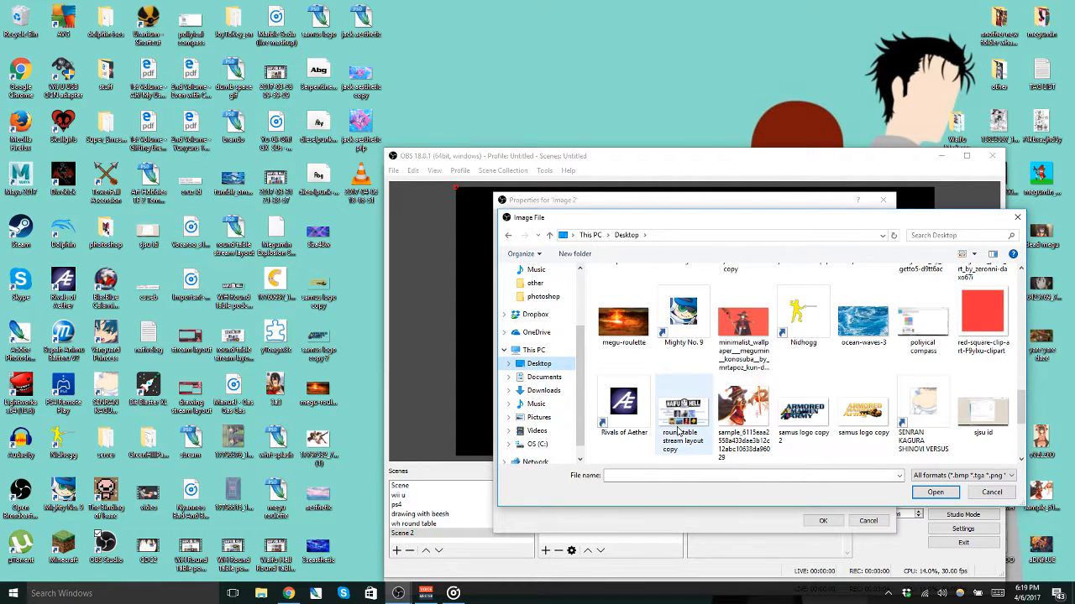
pyautogui.click(935, 493)
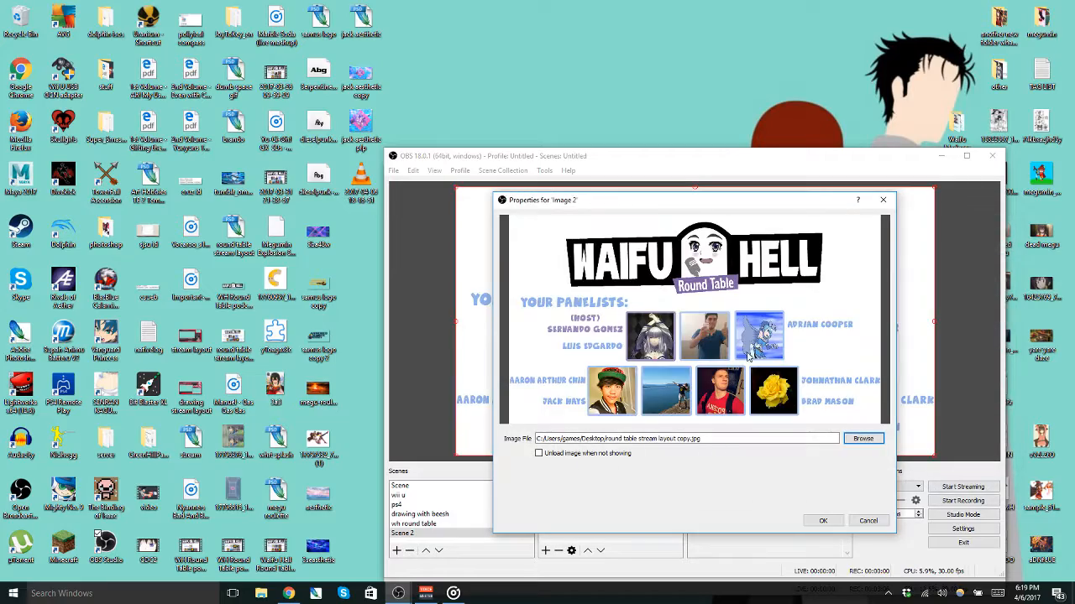
pyautogui.click(824, 521)
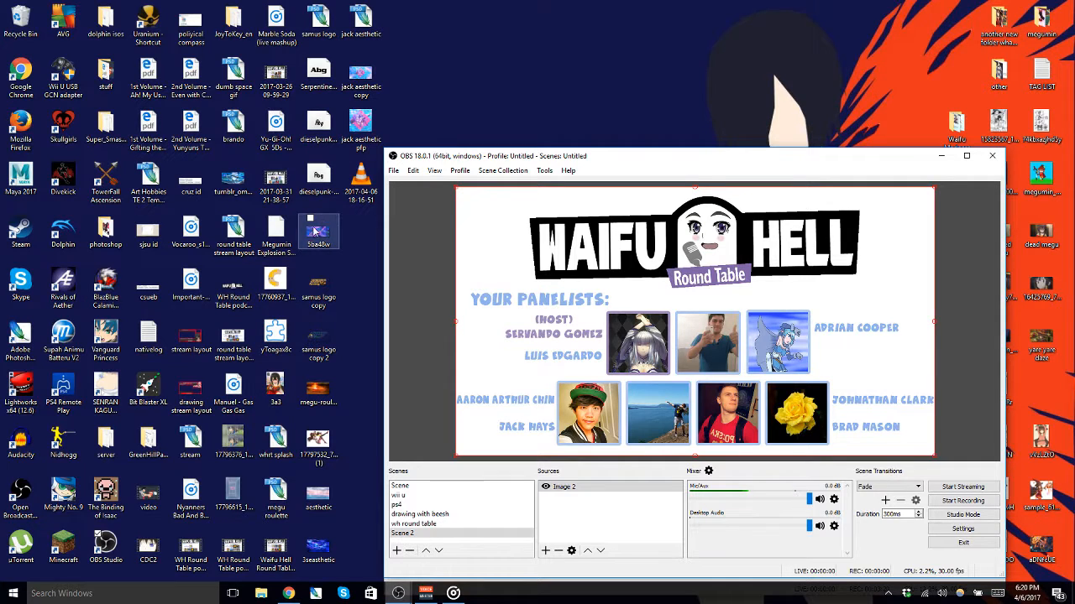
# Step: Add the yellow letter C picture from the desktop to the scene, scaled down and mirrored horizontally over the layout's logo
pyautogui.click(285, 291)
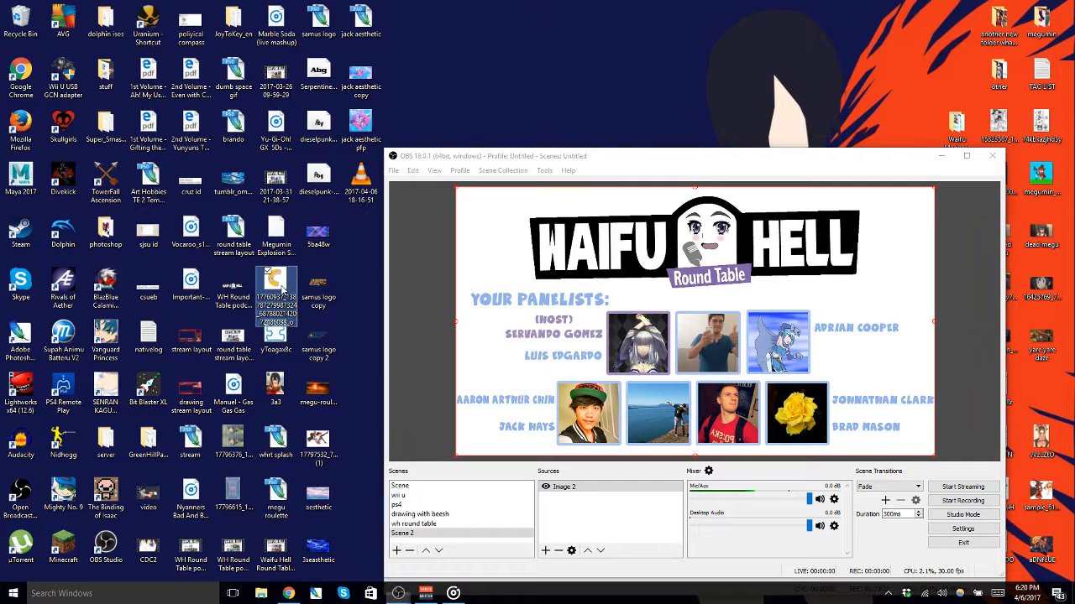
pyautogui.moveTo(273, 286); pyautogui.dragTo(683, 313)
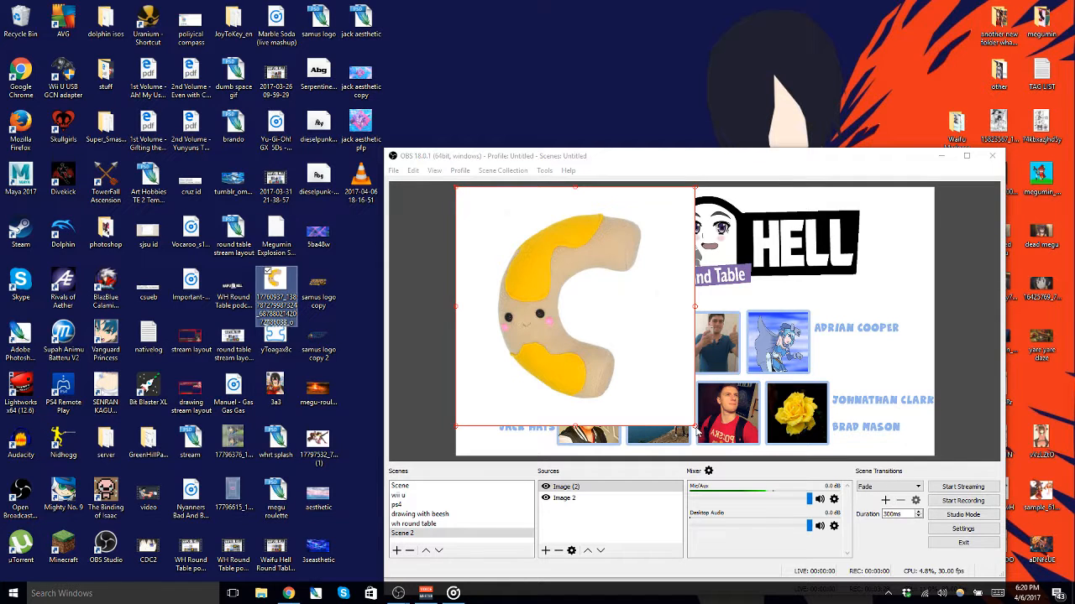
pyautogui.moveTo(695, 428); pyautogui.dragTo(609, 335)
pyautogui.moveTo(688, 376); pyautogui.dragTo(365, 336)
pyautogui.moveTo(420, 299); pyautogui.dragTo(663, 312)
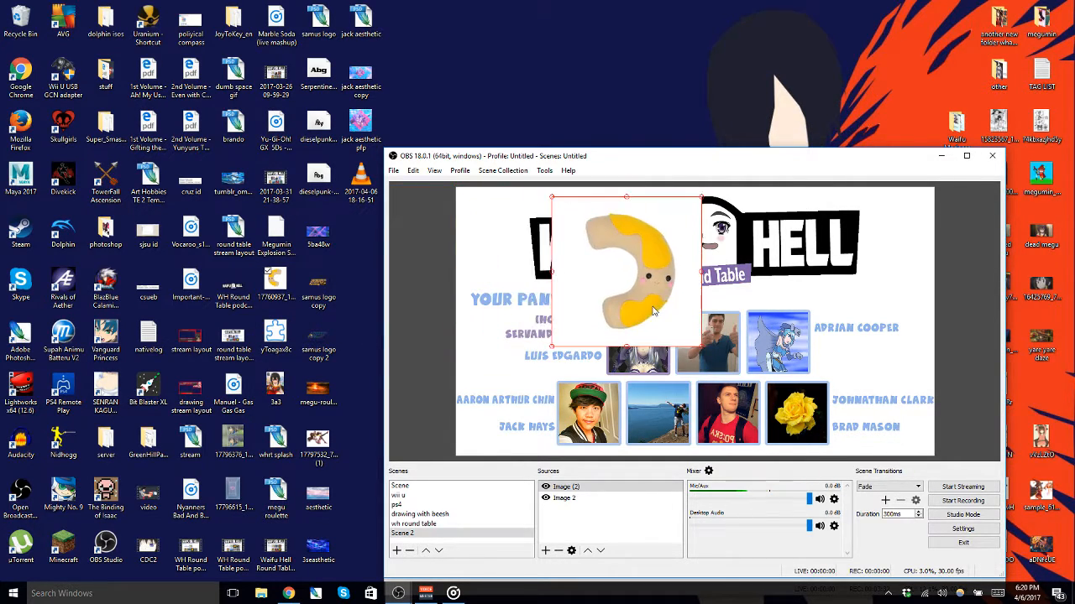
pyautogui.moveTo(552, 348); pyautogui.dragTo(549, 349)
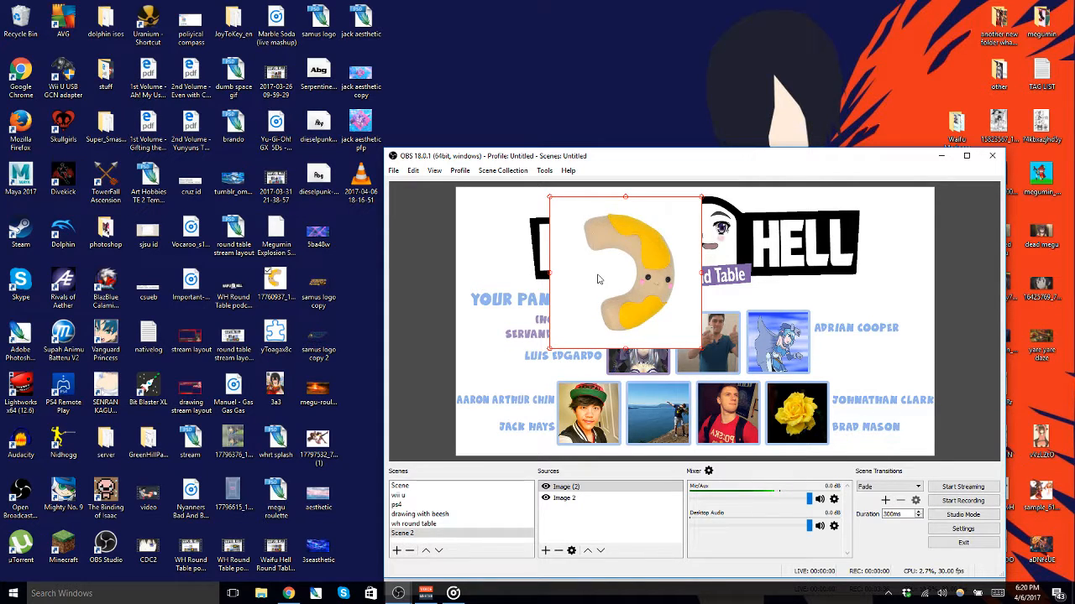
# Step: Add the 3a3 picture from the desktop to the scene and place it over the letter C picture
pyautogui.click(594, 487)
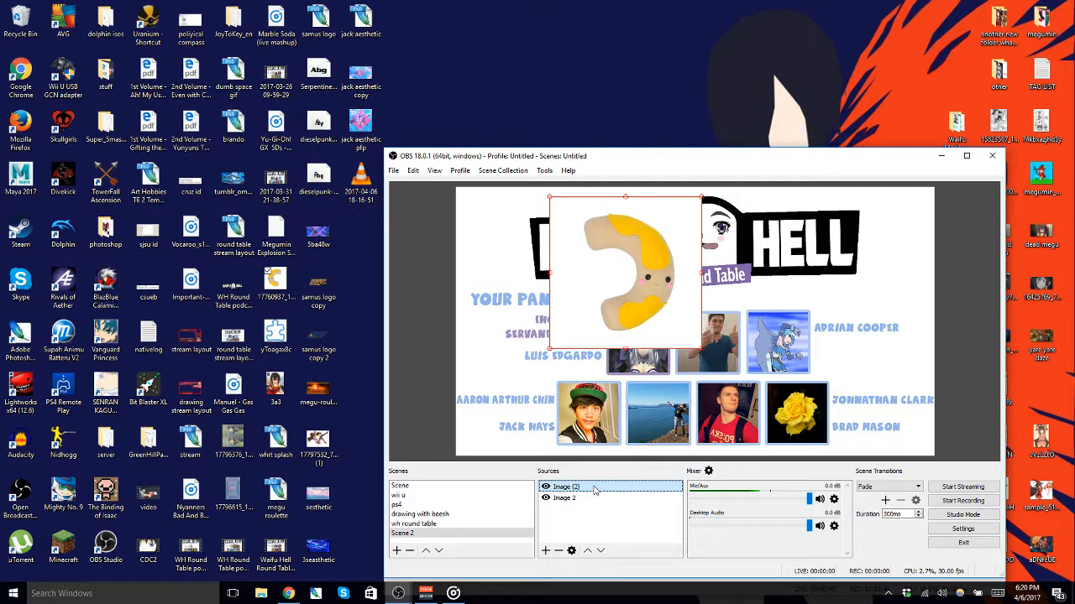
pyautogui.moveTo(594, 496)
pyautogui.mouseDown()
pyautogui.moveTo(592, 482)
pyautogui.moveTo(591, 501)
pyautogui.mouseUp()
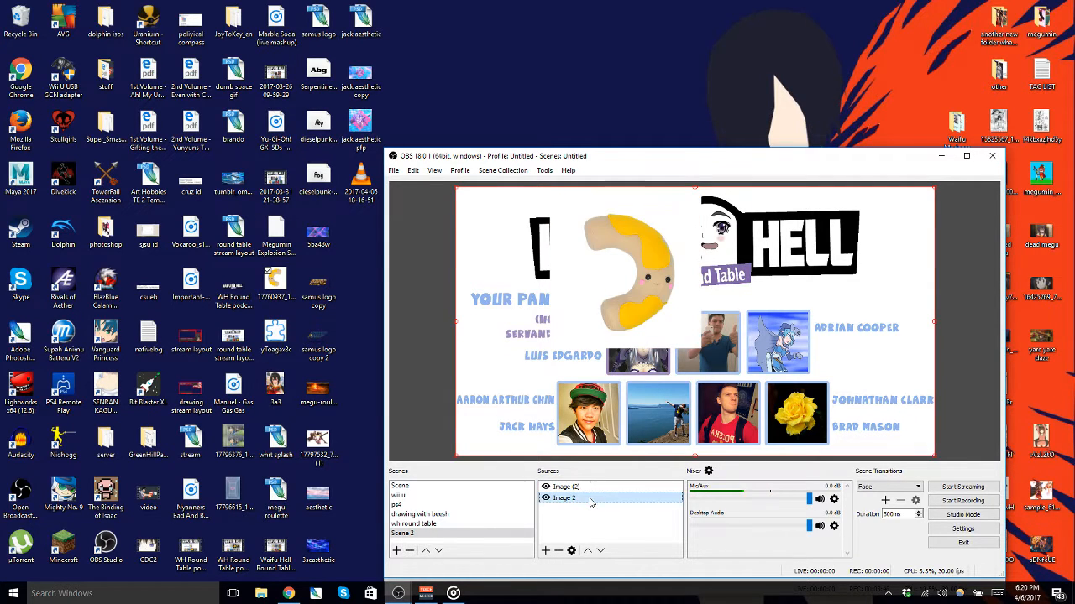
pyautogui.moveTo(274, 393); pyautogui.dragTo(569, 346)
pyautogui.moveTo(476, 233); pyautogui.dragTo(606, 282)
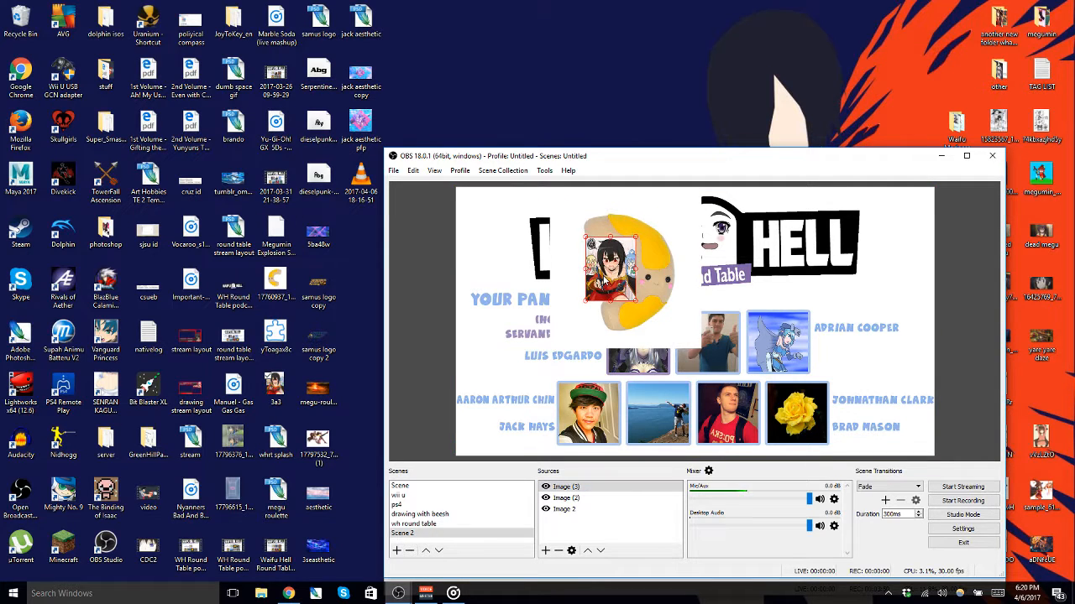
# Step: Stack Image (2) above Image (3) over the panelist pictures, and hide both of these sources
pyautogui.moveTo(602, 493); pyautogui.dragTo(606, 505)
pyautogui.moveTo(661, 310); pyautogui.dragTo(708, 373)
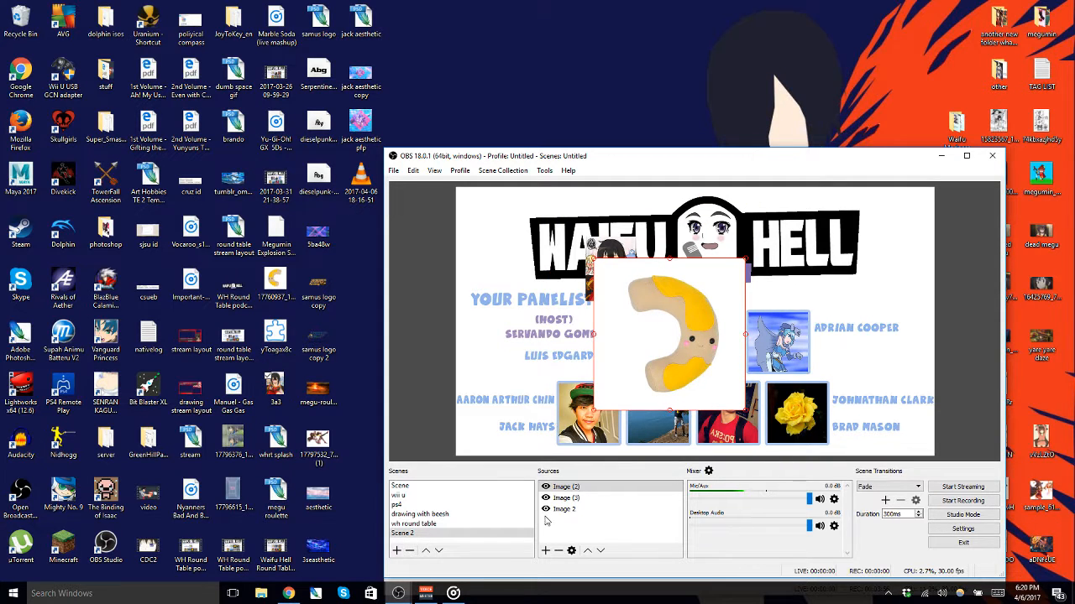
pyautogui.click(546, 487)
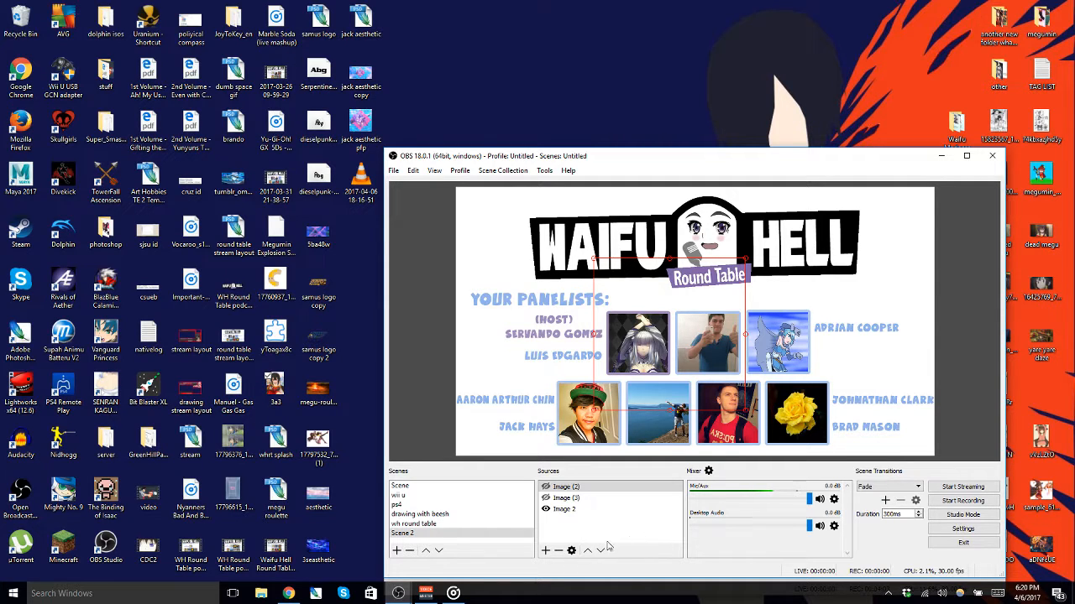
# Step: Switch to Chrome to view the Discord channel #april_6_panel, and minimize the browser
pyautogui.click(288, 594)
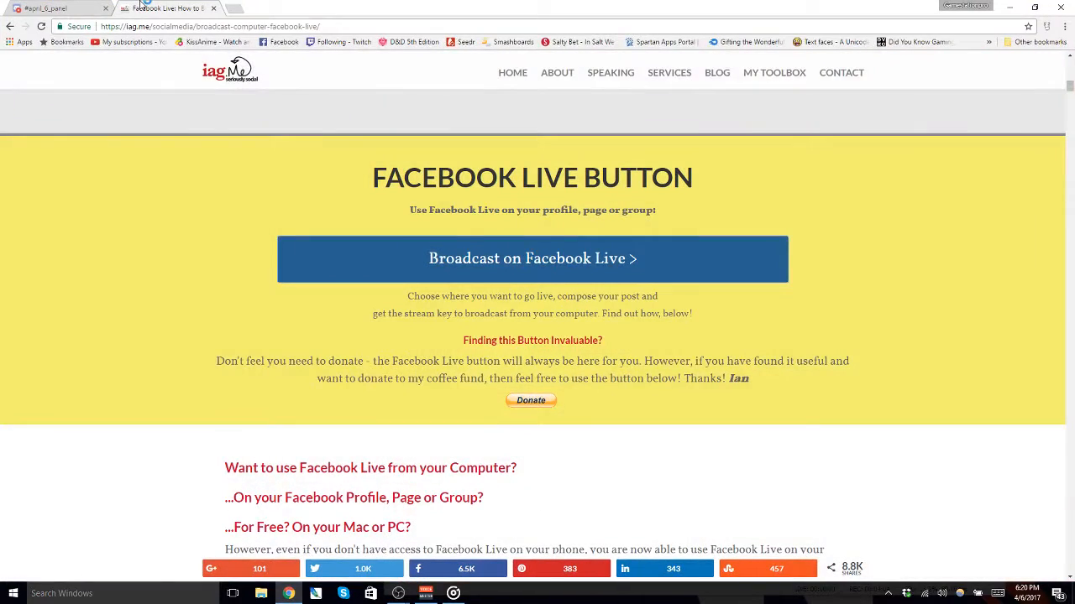
pyautogui.click(77, 7)
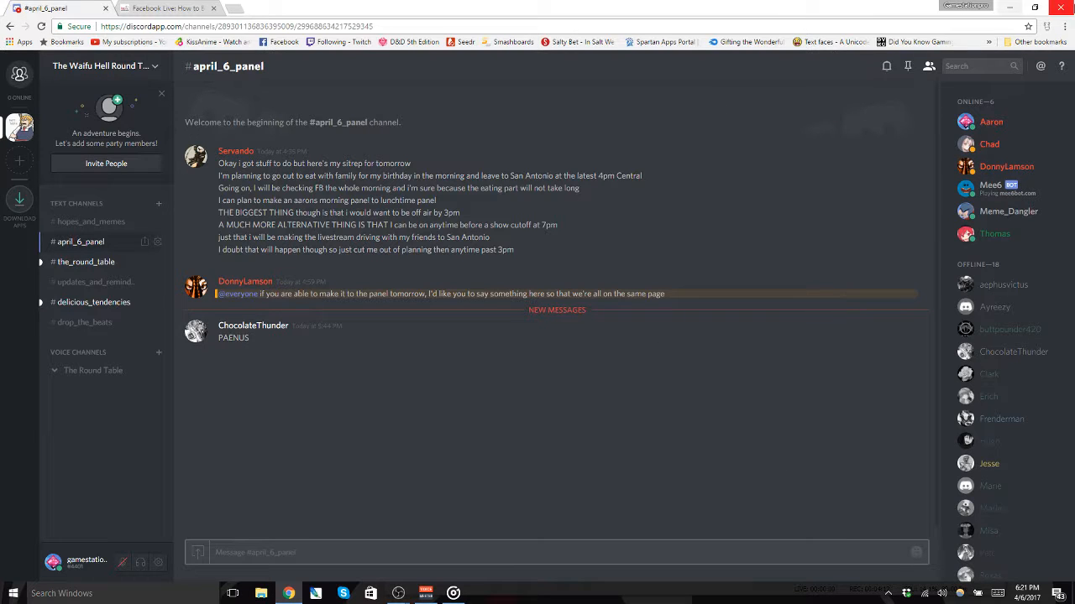
pyautogui.click(1008, 6)
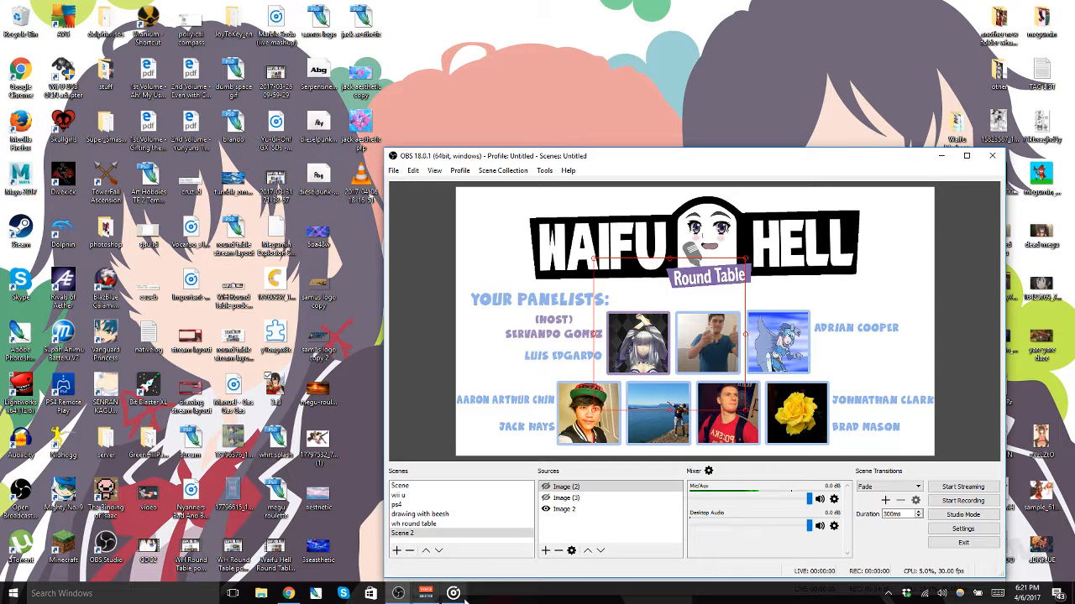
# Step: Open VoiceMeeter Banana and look through the devices available for Hardware Input 2 without changing the selection
pyautogui.moveTo(430, 596)
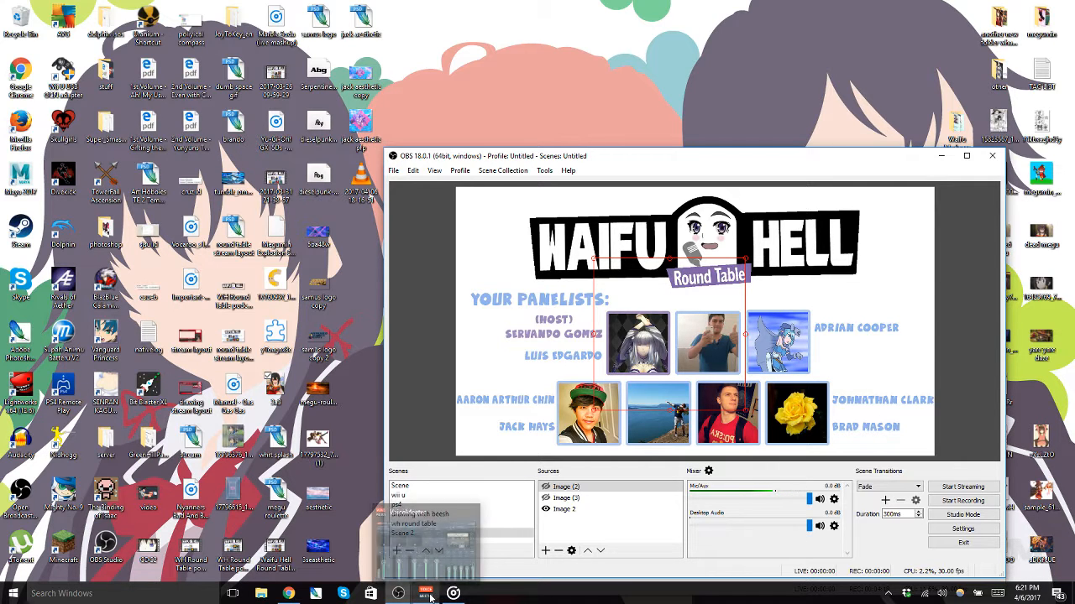
pyautogui.click(417, 556)
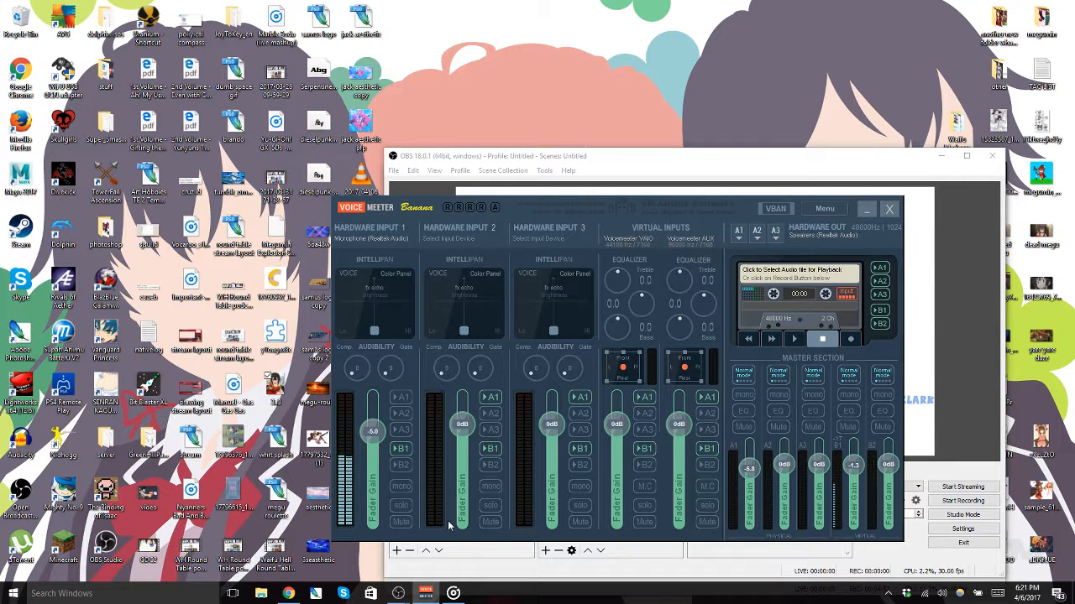
pyautogui.click(467, 240)
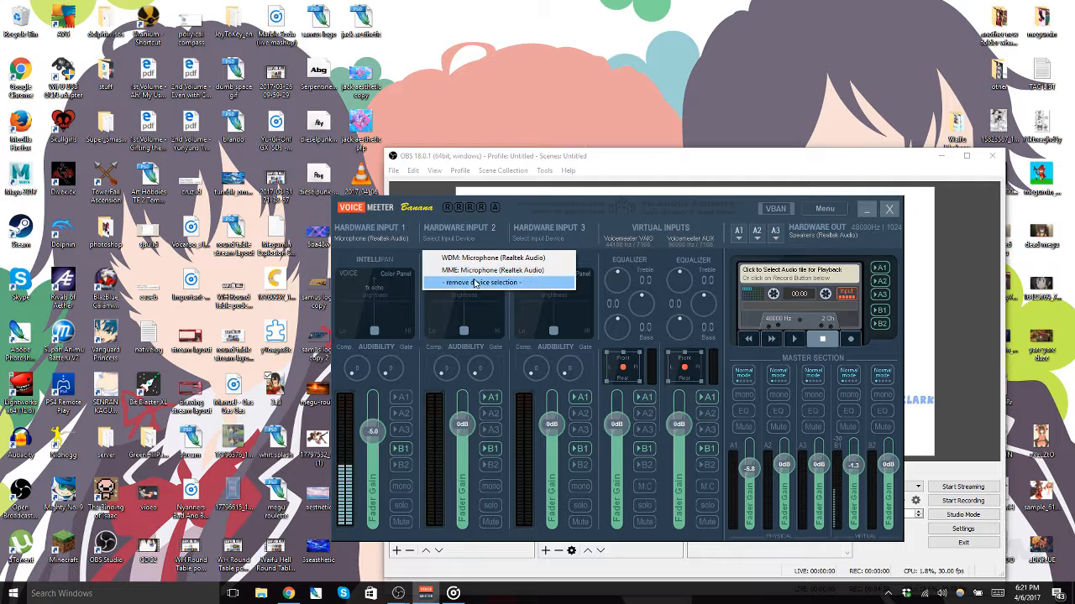
pyautogui.click(460, 231)
pyautogui.click(509, 220)
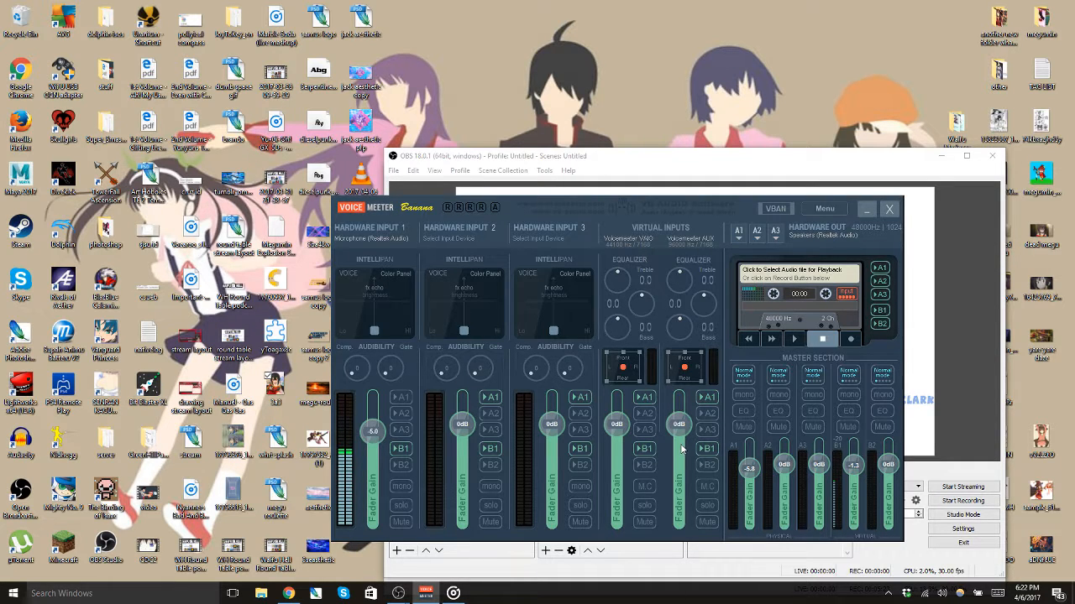
# Step: Raise the Hardware Input 1 fader gain to -2.7 dB and check which playback device Windows is using
pyautogui.moveTo(379, 435); pyautogui.dragTo(377, 427)
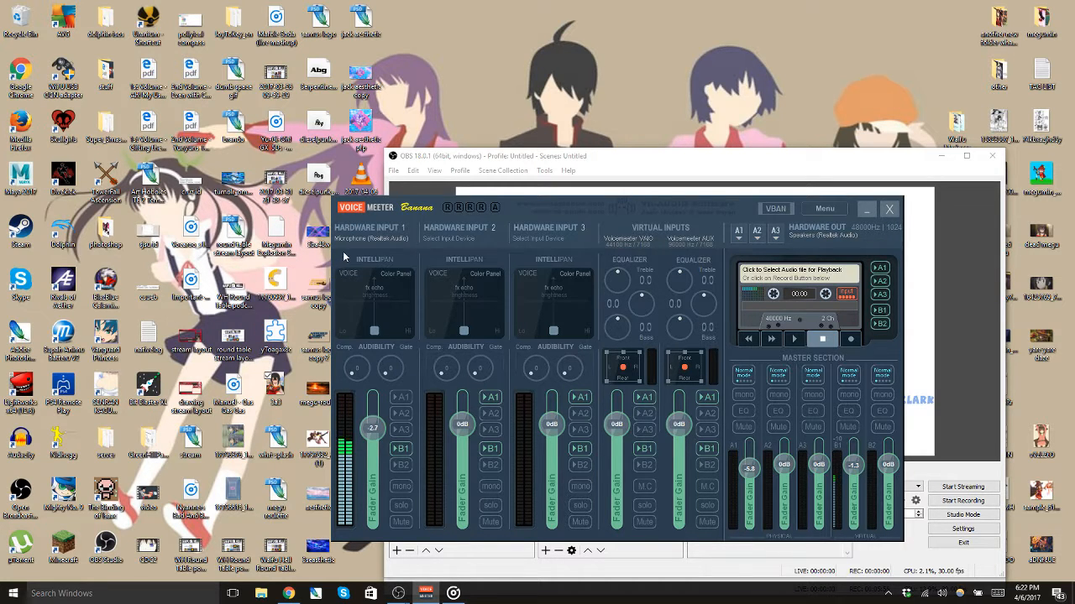
pyautogui.click(942, 596)
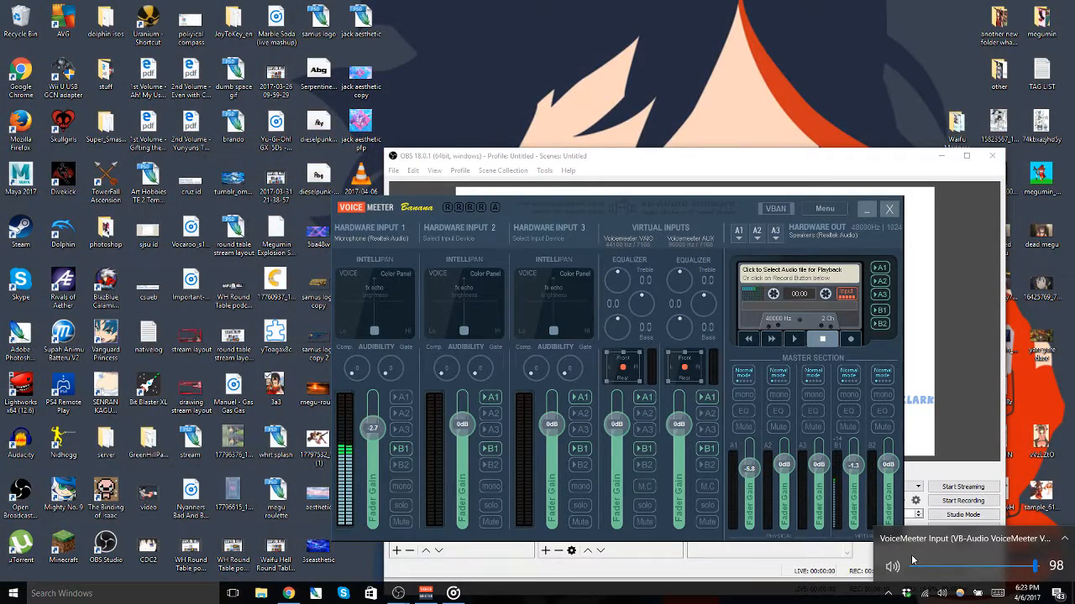
pyautogui.click(614, 574)
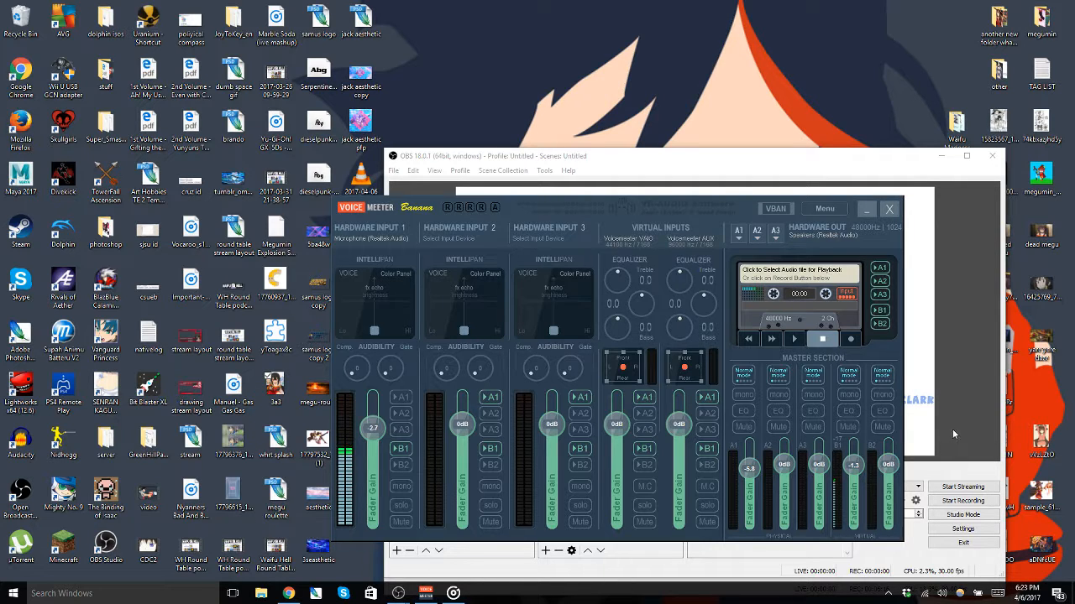
# Step: Return to OBS and preview the wii u and drawing with beesh scenes, finishing on wii u
pyautogui.click(662, 577)
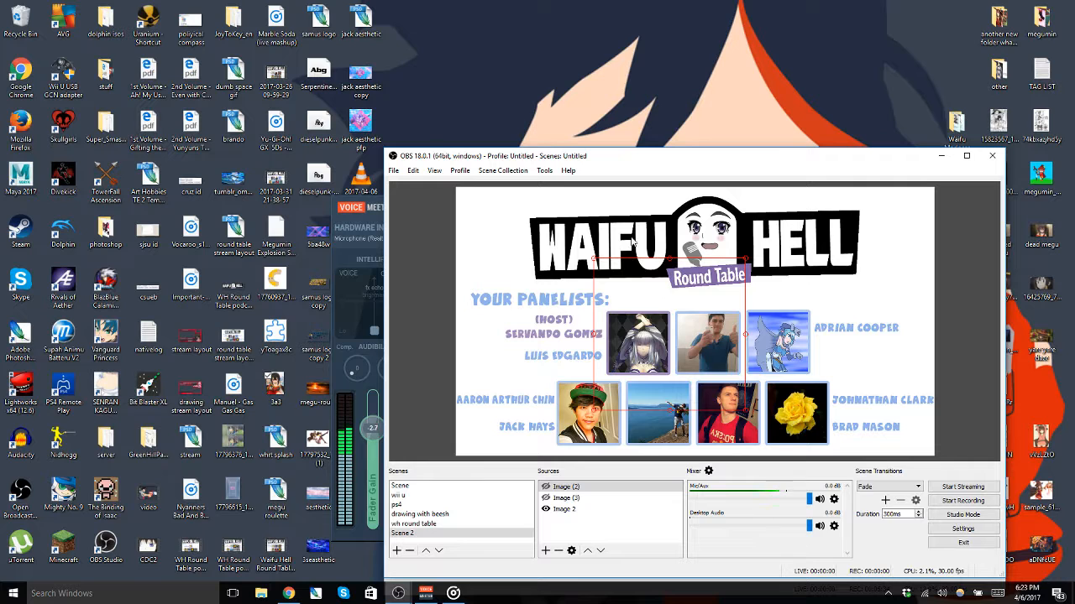
pyautogui.click(421, 504)
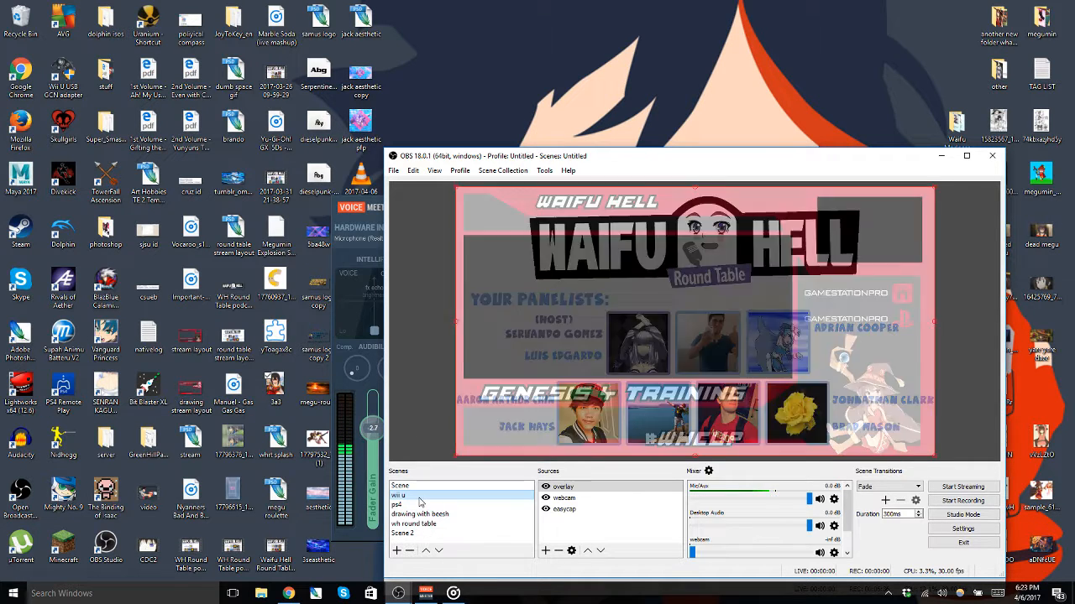
pyautogui.click(423, 515)
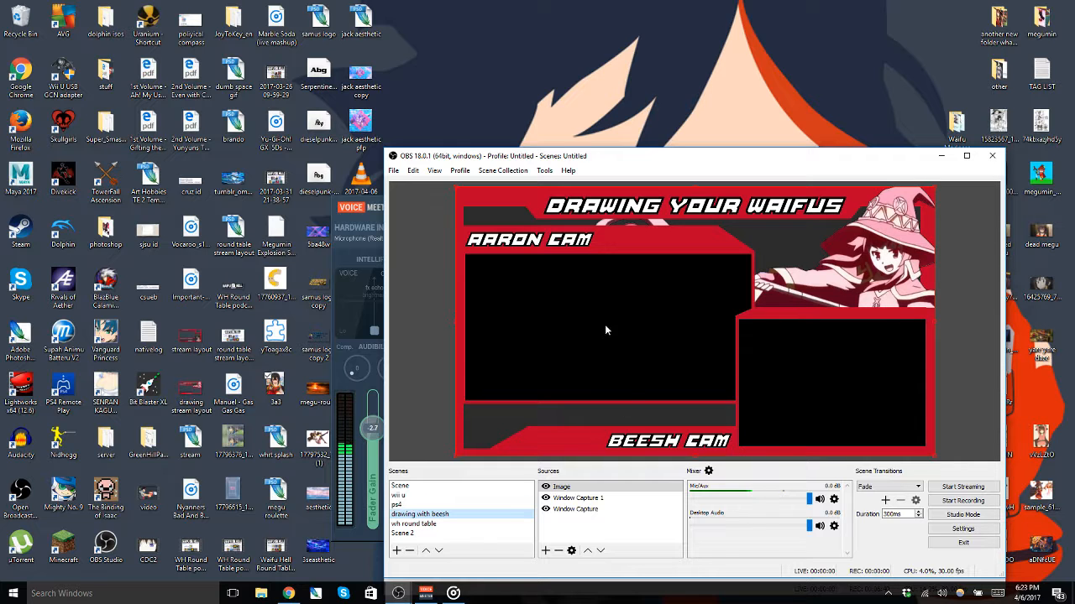
pyautogui.click(445, 495)
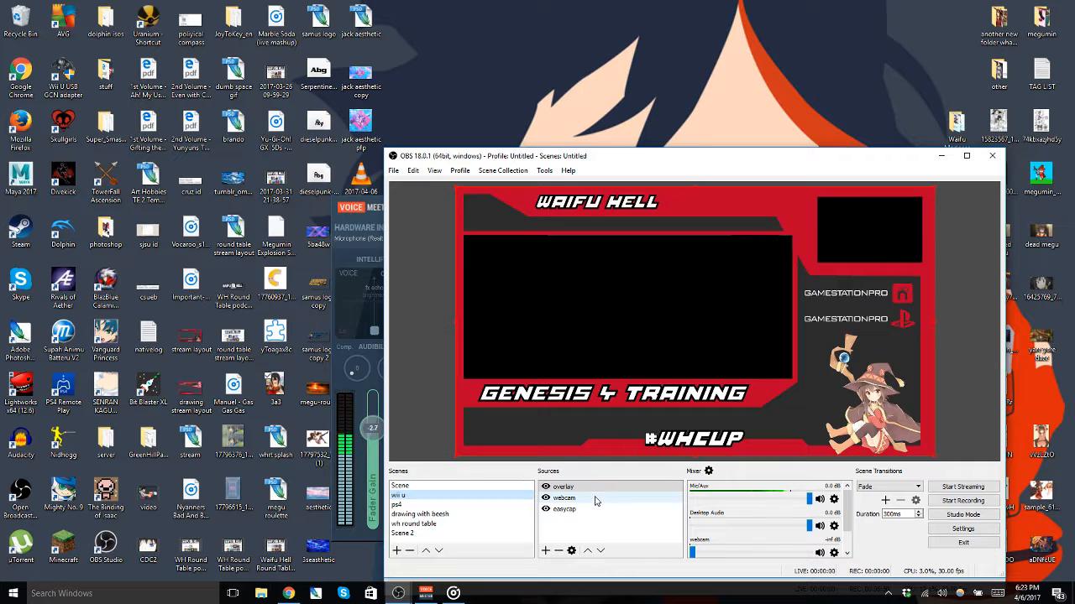
# Step: Preview the ps4, drawing with beesh, wh round table and Scene 2 scenes, finishing on wh round table
pyautogui.click(460, 504)
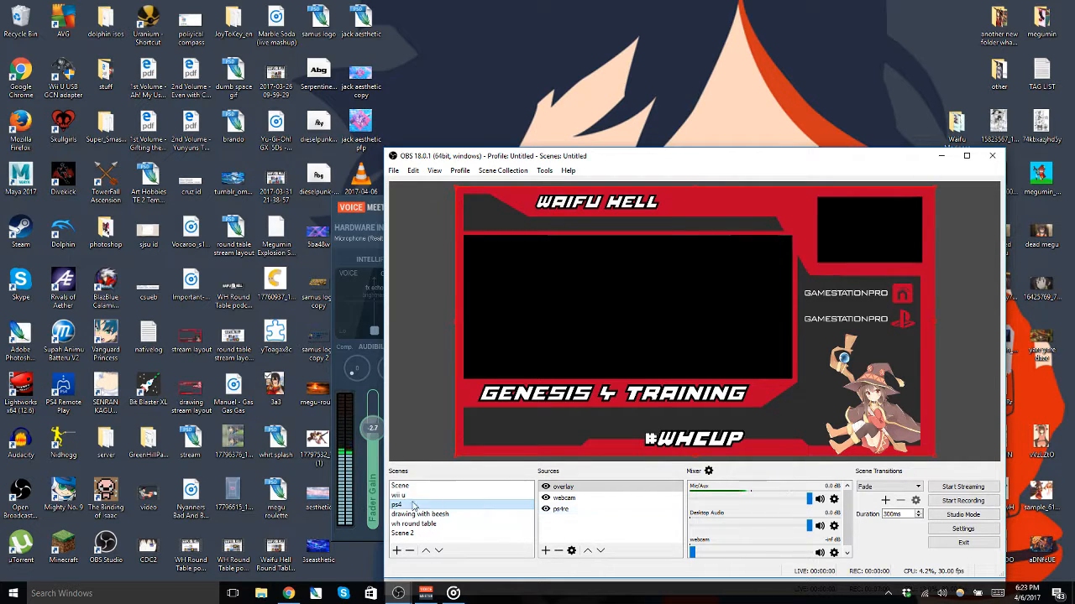
pyautogui.click(434, 514)
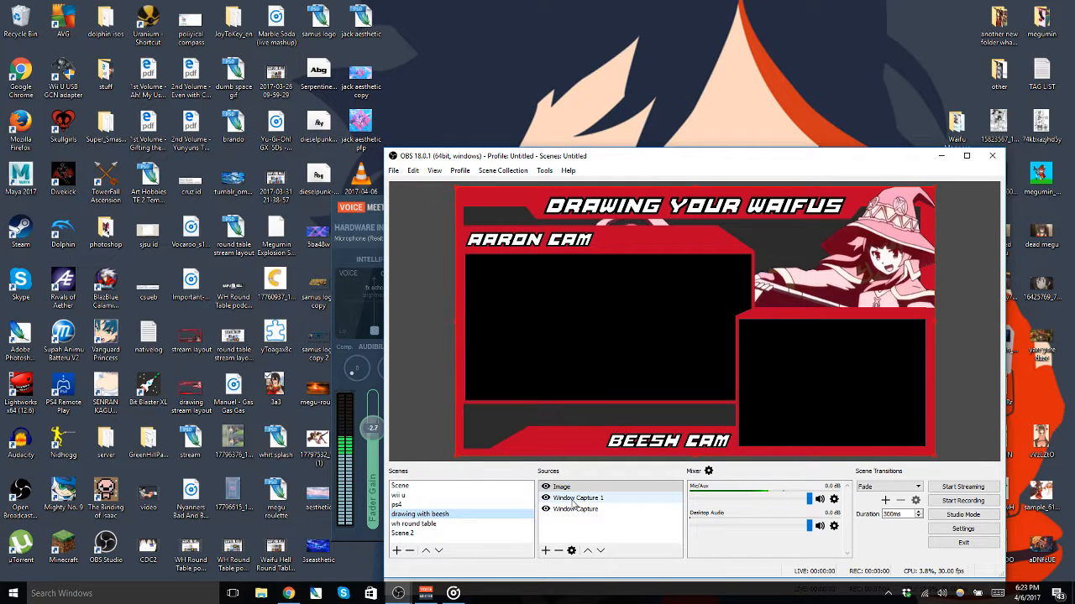
pyautogui.click(428, 524)
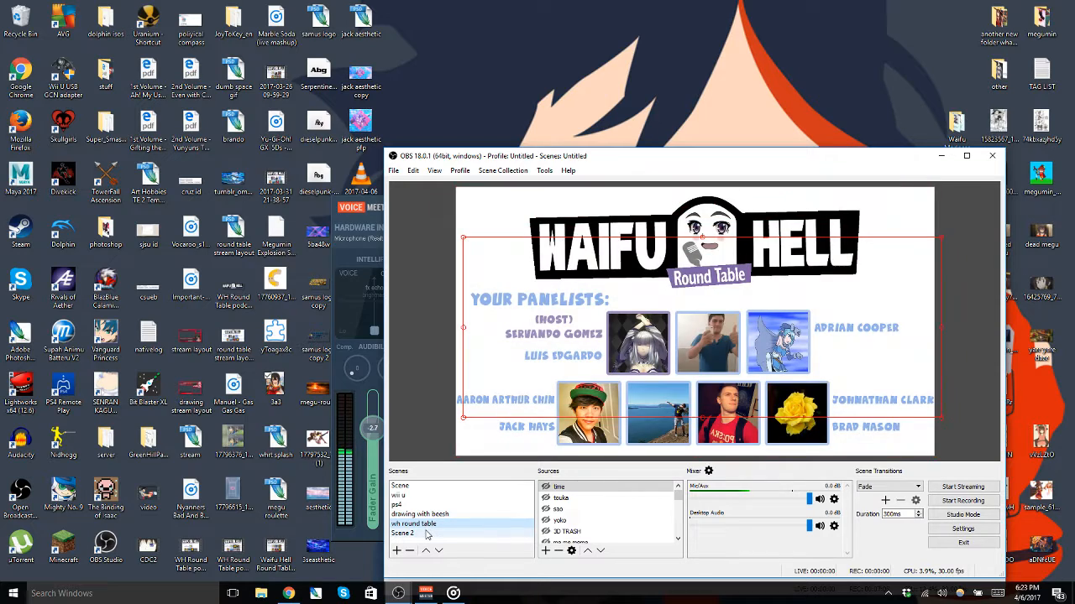
pyautogui.click(426, 534)
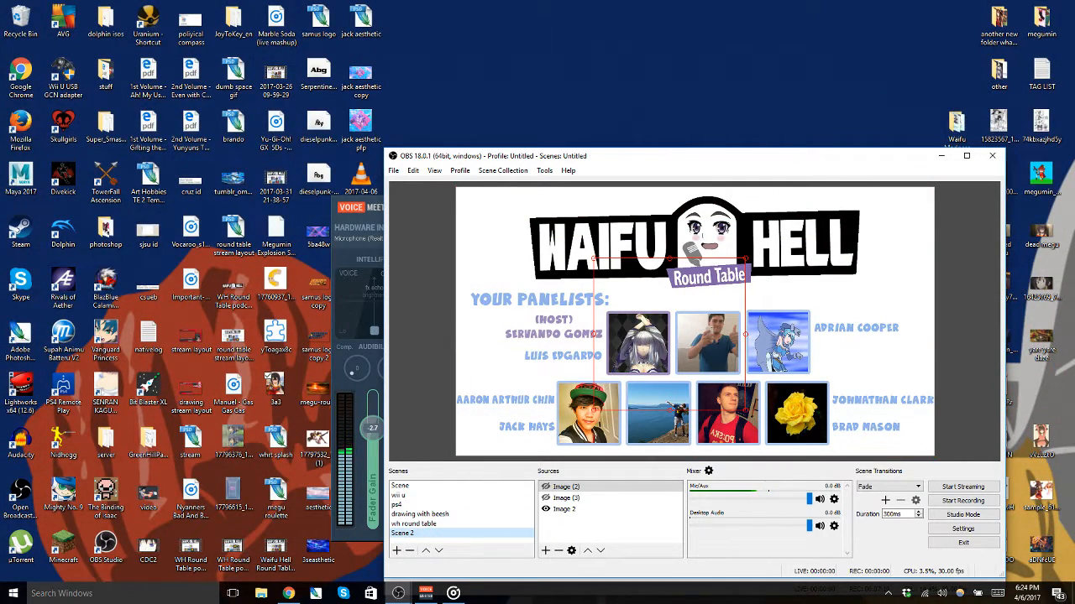
pyautogui.click(451, 526)
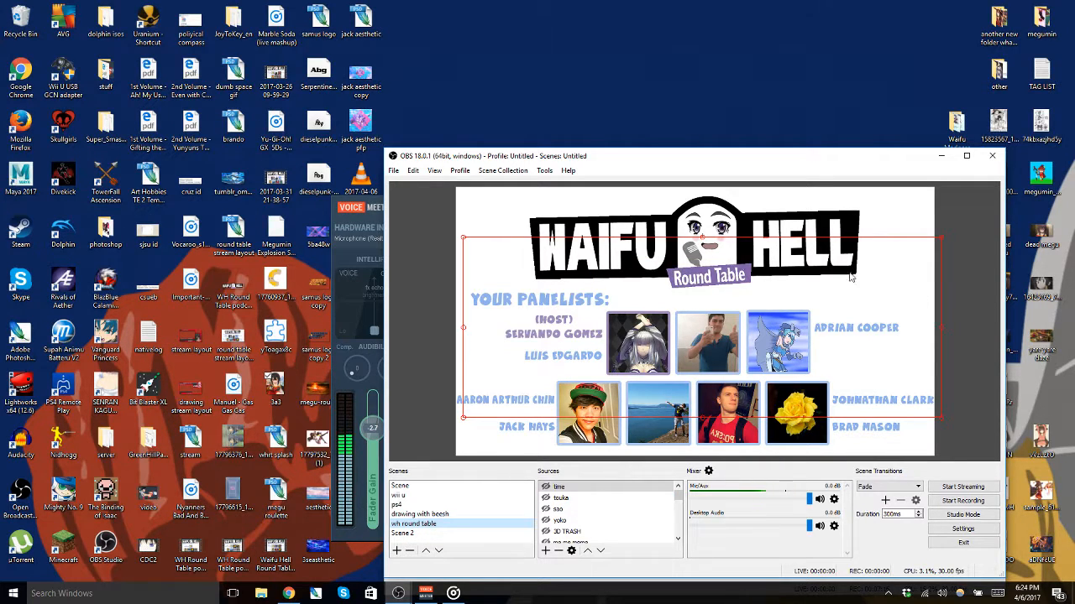
# Step: Show the time image source over the wh round table scene and hide it again
pyautogui.click(548, 490)
pyautogui.click(546, 488)
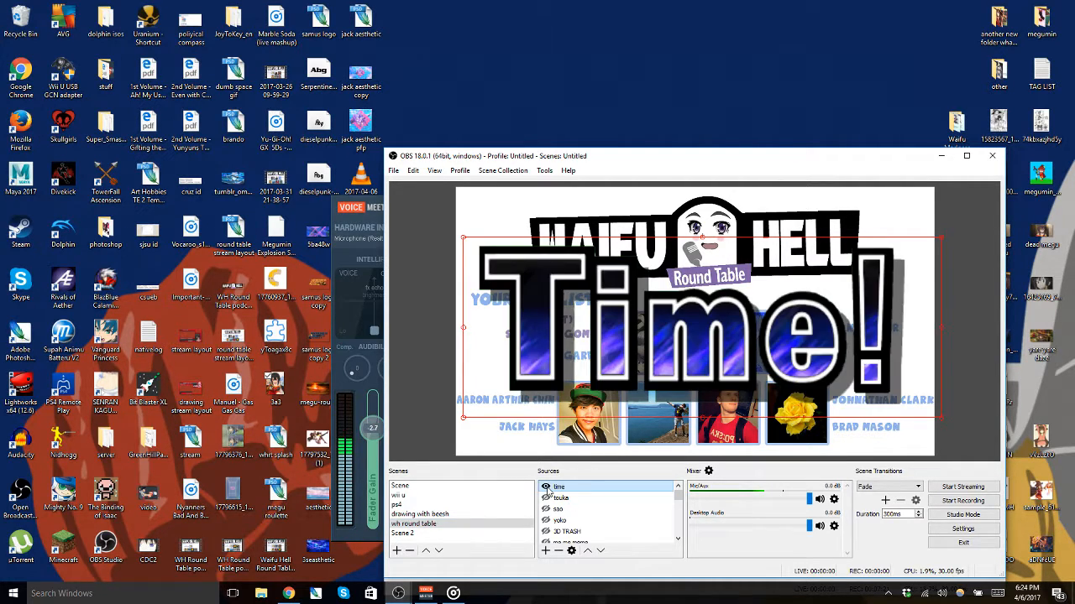
pyautogui.click(545, 488)
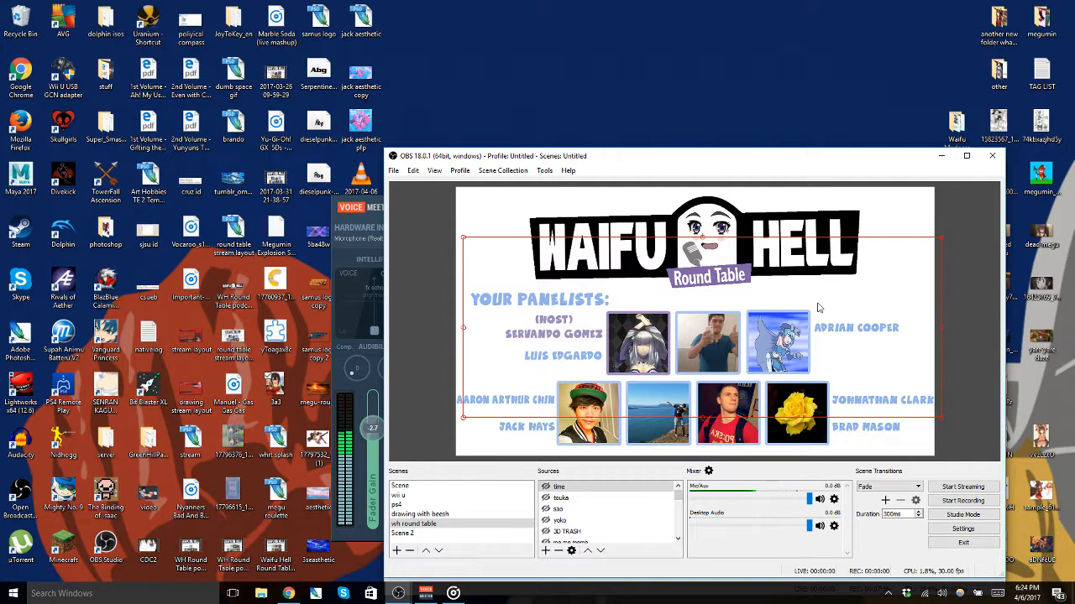
# Step: Switch to Chrome and launch the Facebook Live broadcast dialog from the iag.me article
pyautogui.click(288, 593)
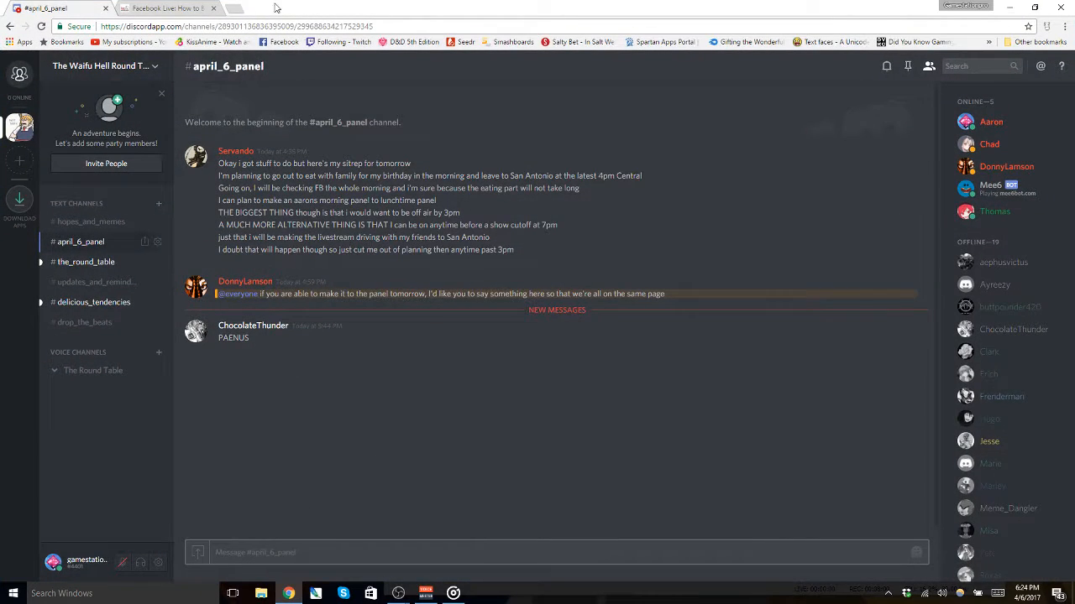
pyautogui.click(160, 7)
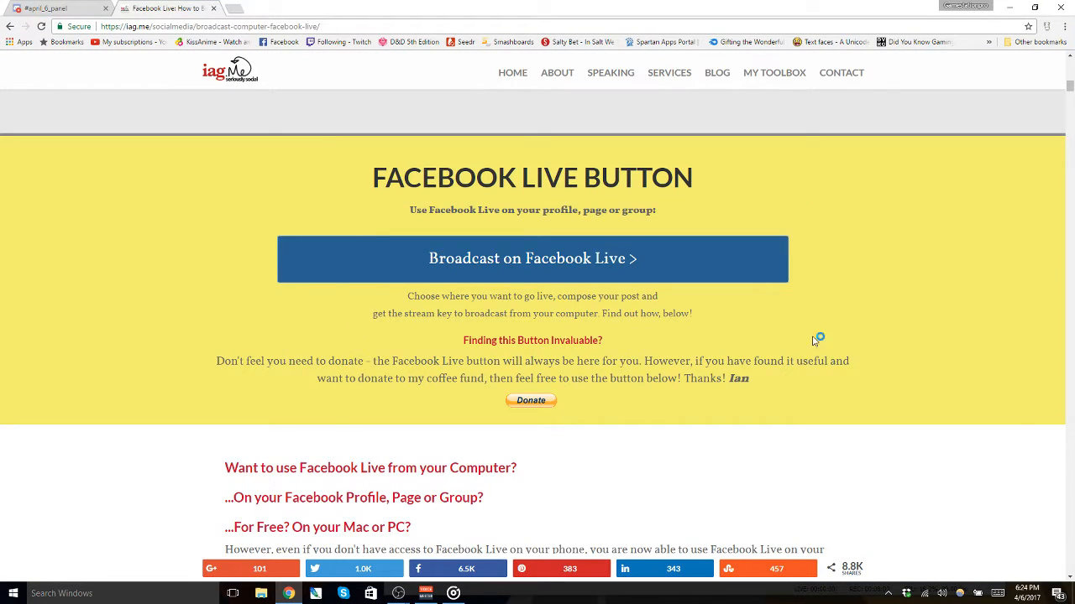
pyautogui.scroll(15, 543, 333)
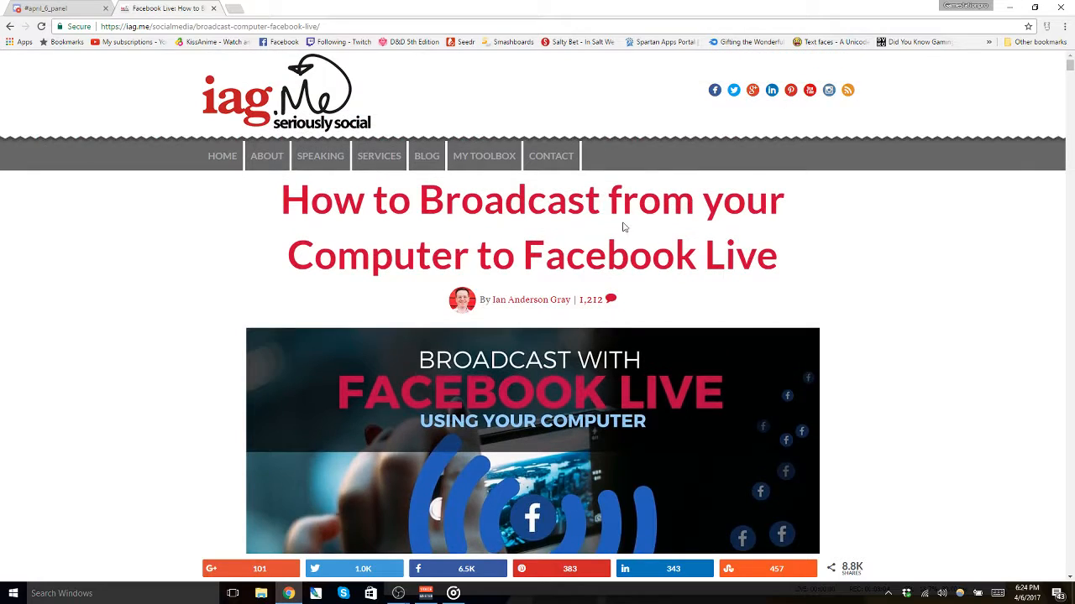
pyautogui.scroll(-15, 643, 201)
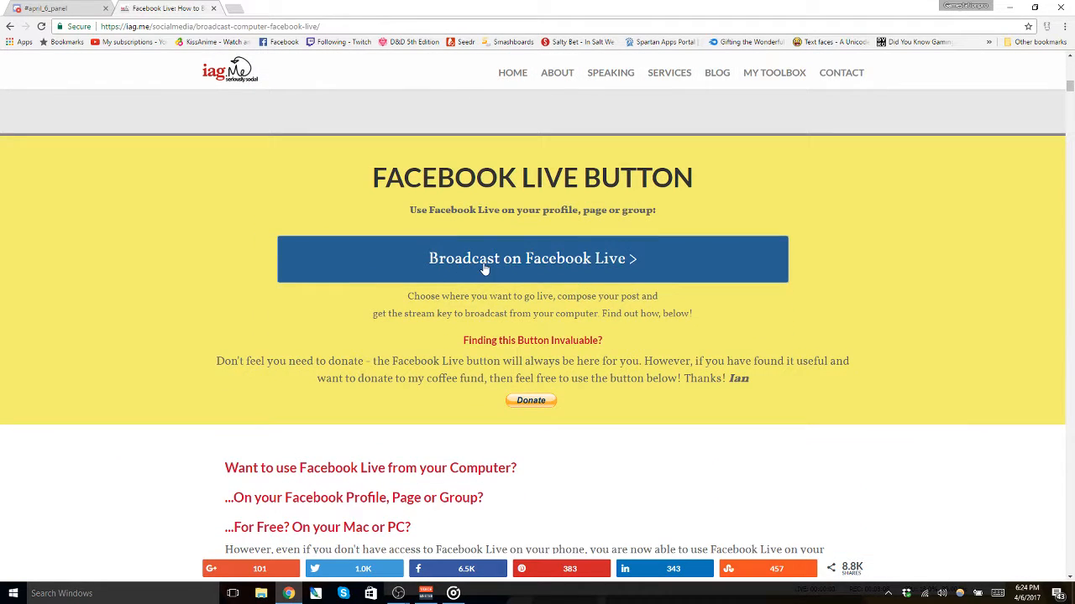
pyautogui.click(484, 269)
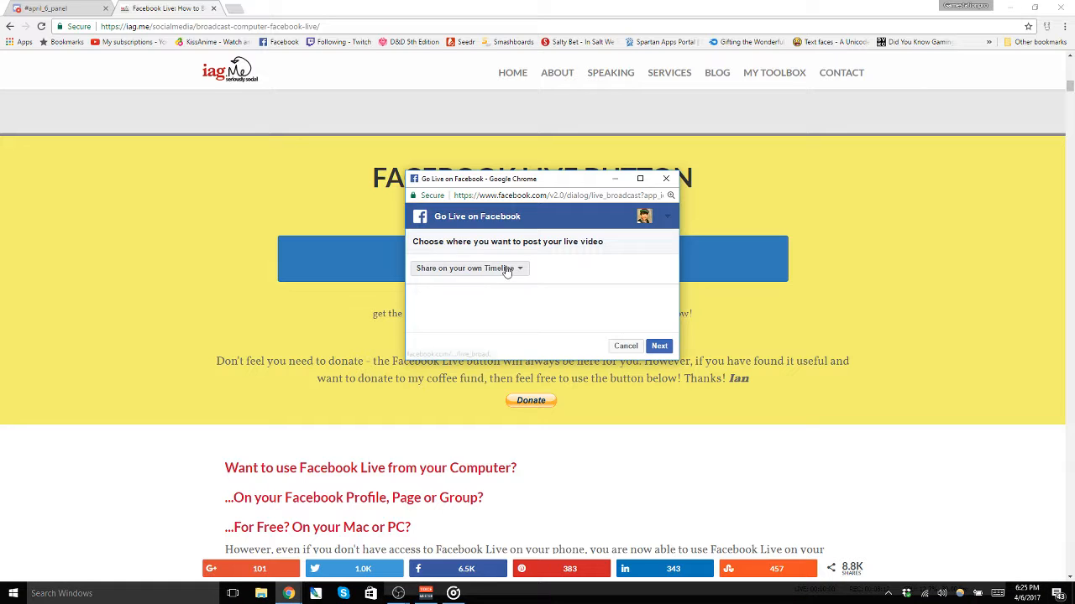
# Step: Choose to share the live video in the Waifu Hell group and continue to the post setup
pyautogui.click(504, 269)
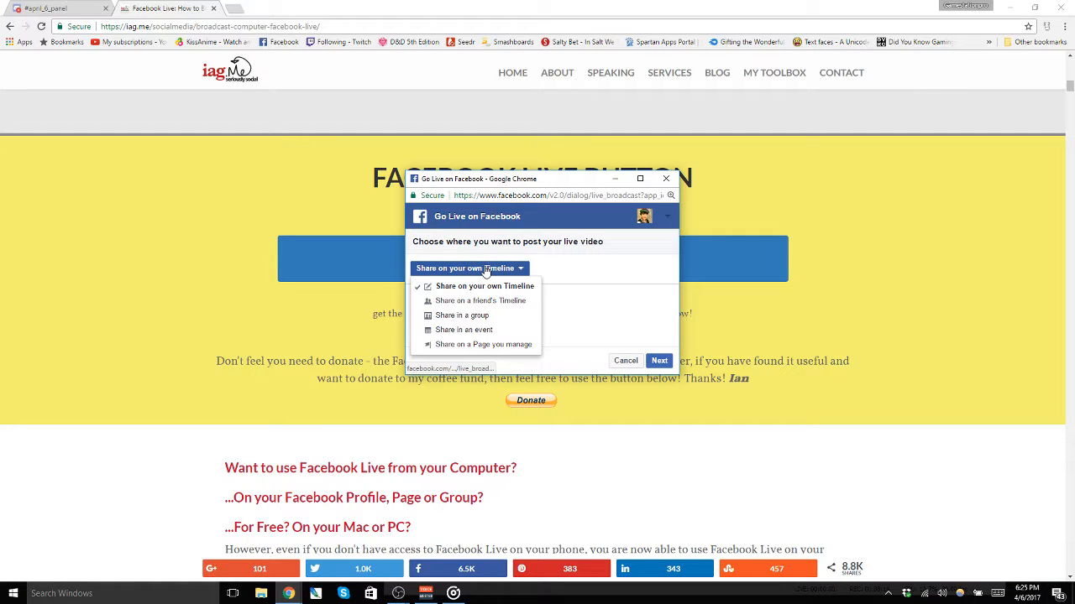
pyautogui.click(473, 315)
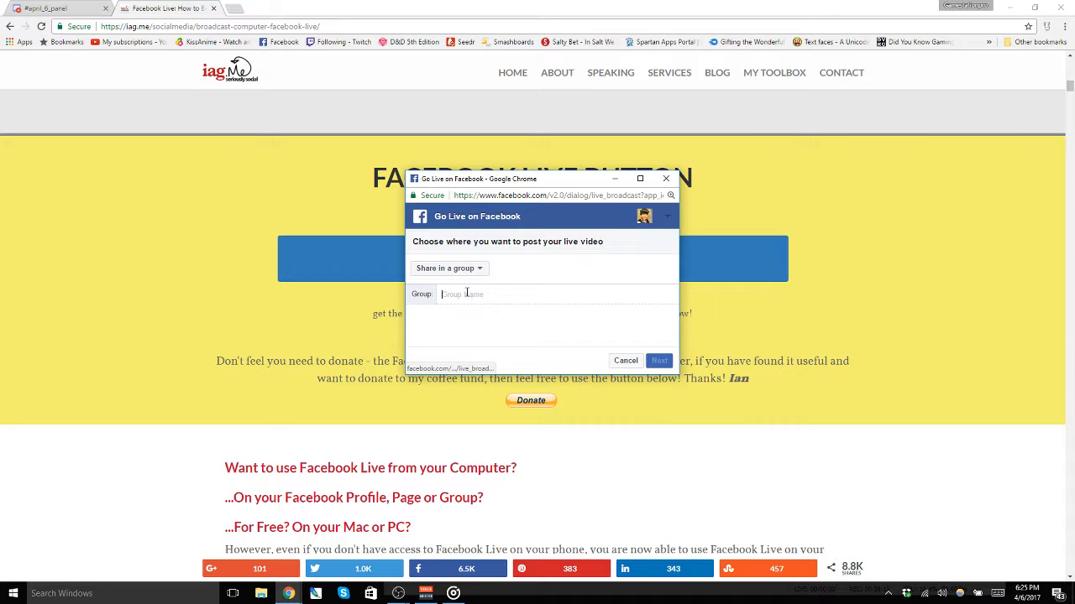
pyautogui.write('wa')
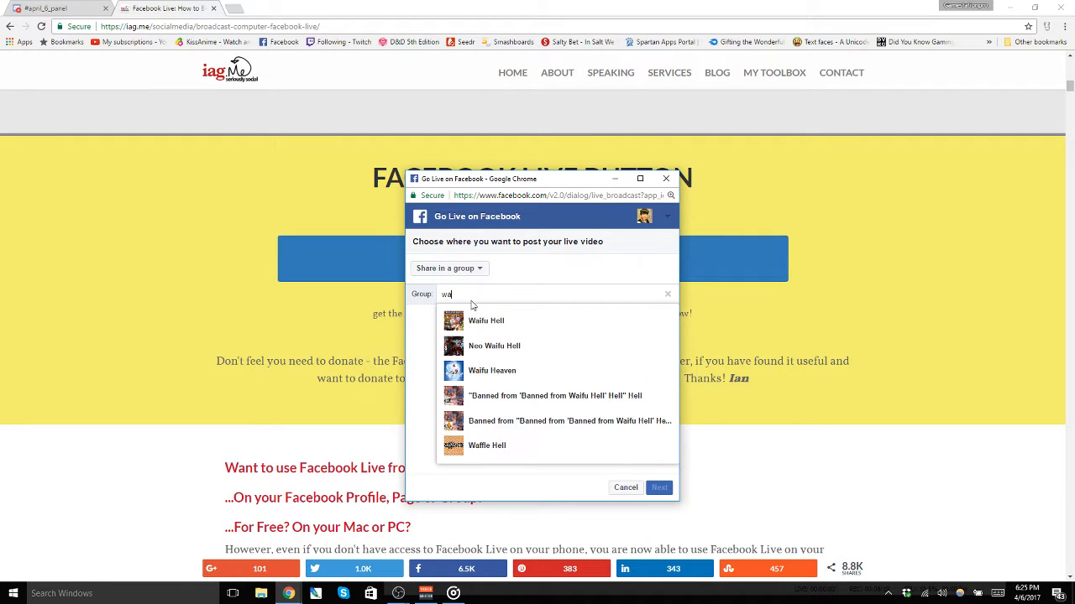
pyautogui.click(485, 321)
pyautogui.click(658, 487)
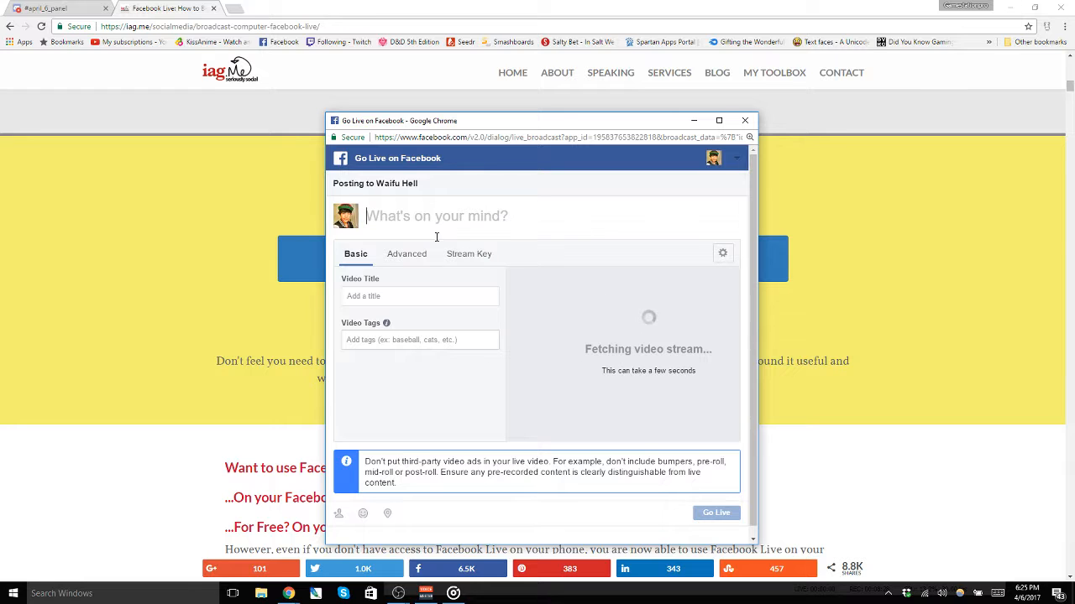
# Step: Try out the video title and tags fields, and tag a friend in the live post before removing the tag
pyautogui.click(352, 300)
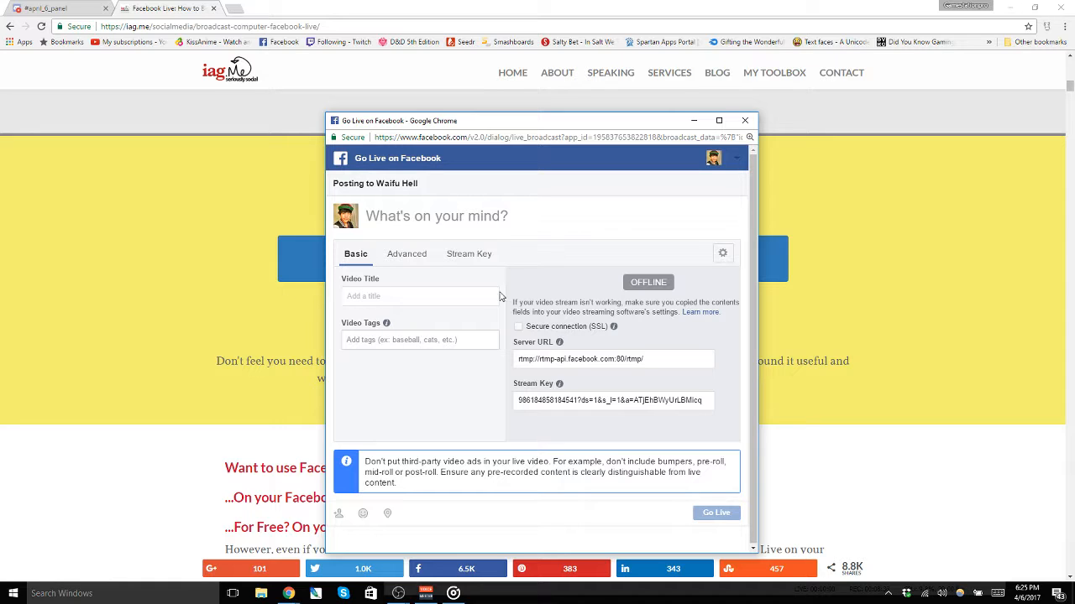
pyautogui.click(437, 337)
pyautogui.click(338, 513)
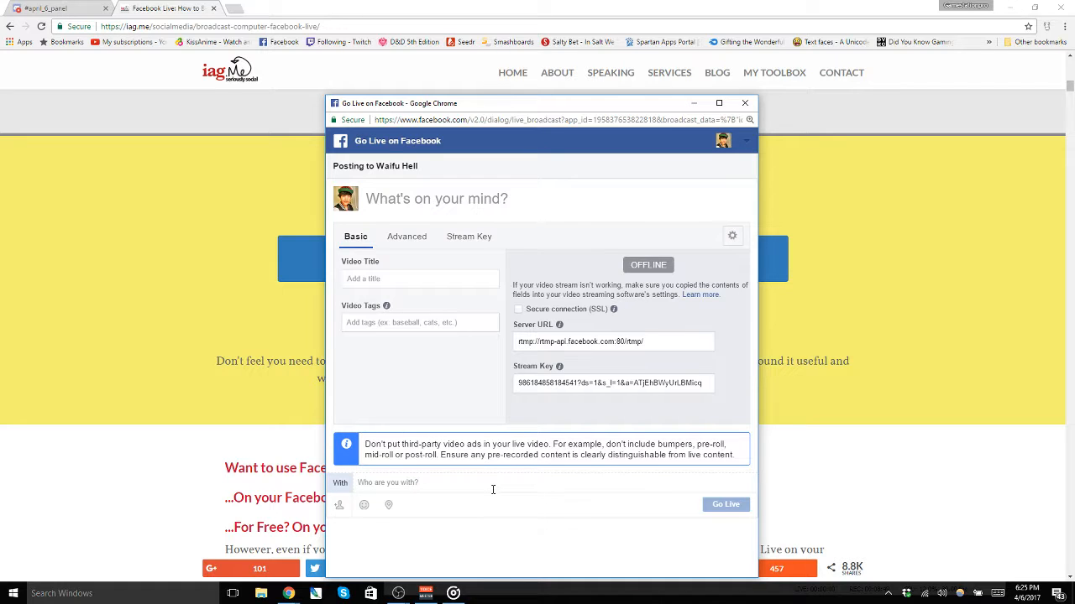
pyautogui.write('ser')
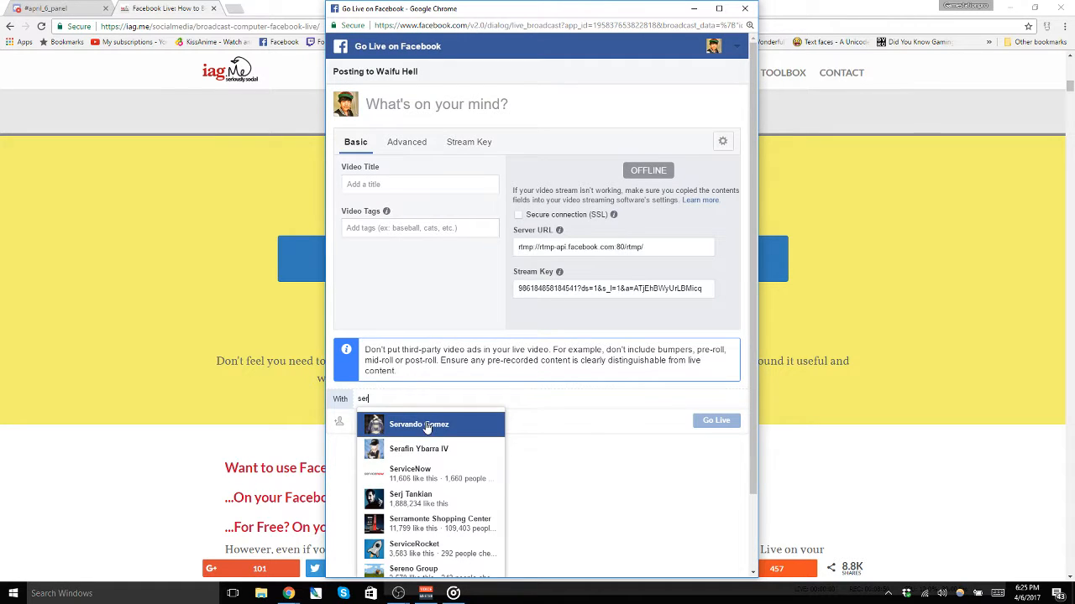
pyautogui.click(453, 424)
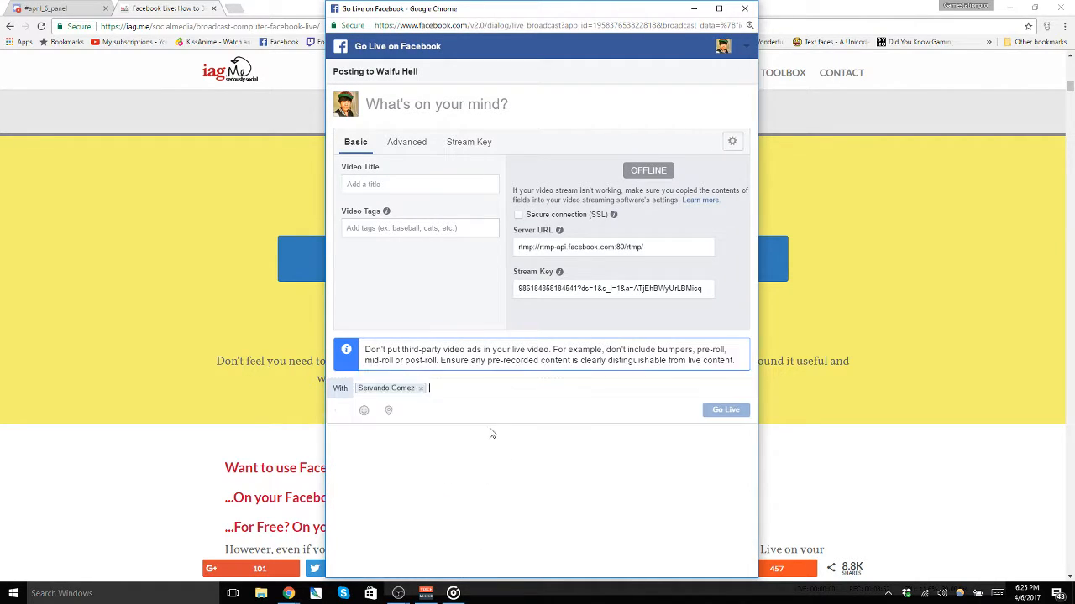
pyautogui.click(420, 403)
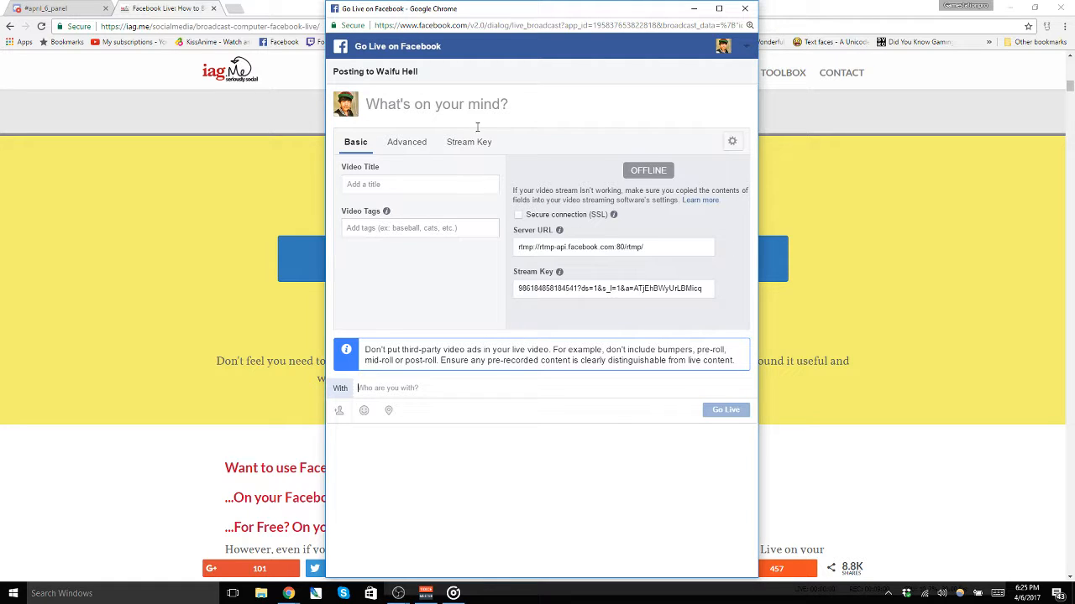
# Step: Copy the stream key from the Go Live on Facebook dialog
pyautogui.tripleClick(621, 288)
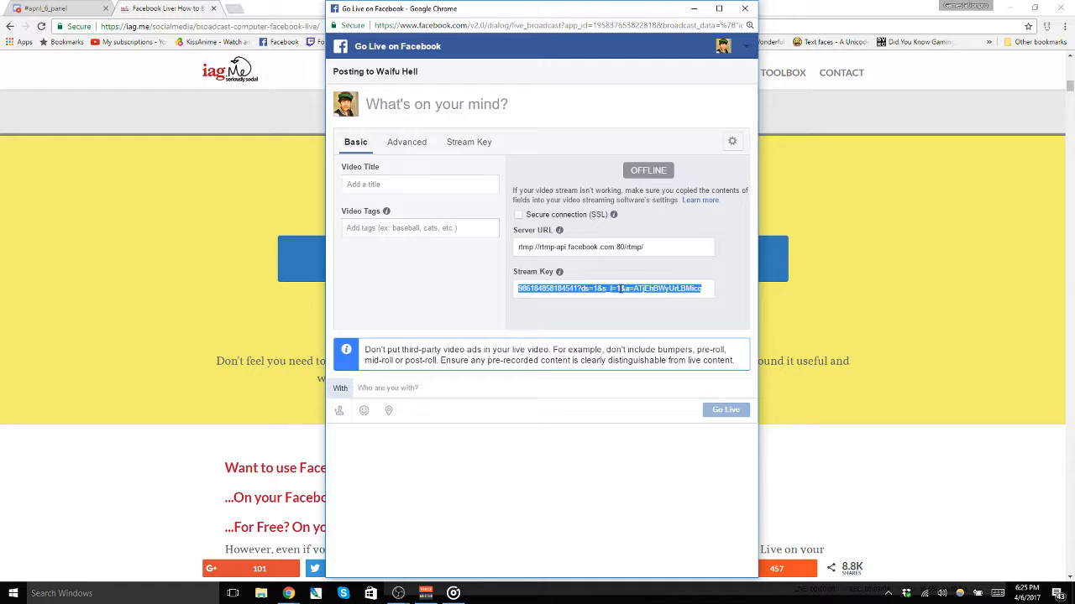
pyautogui.rightClick(621, 288)
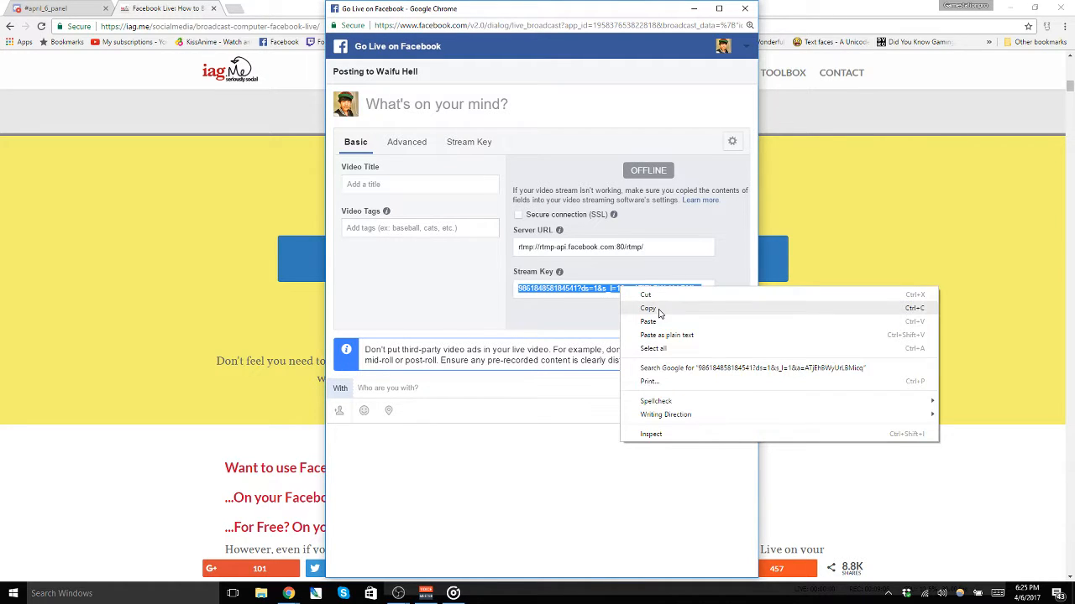
pyautogui.click(648, 309)
pyautogui.click(561, 325)
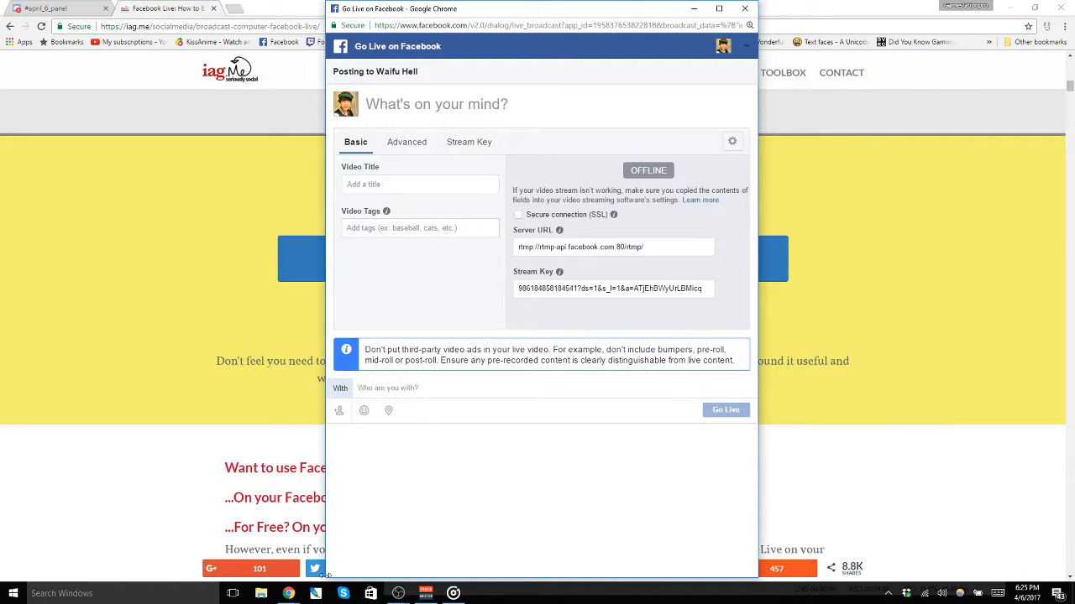
# Step: Switch to OBS, open its stream settings and check the service list, keeping Facebook Live as the service
pyautogui.moveTo(398, 593)
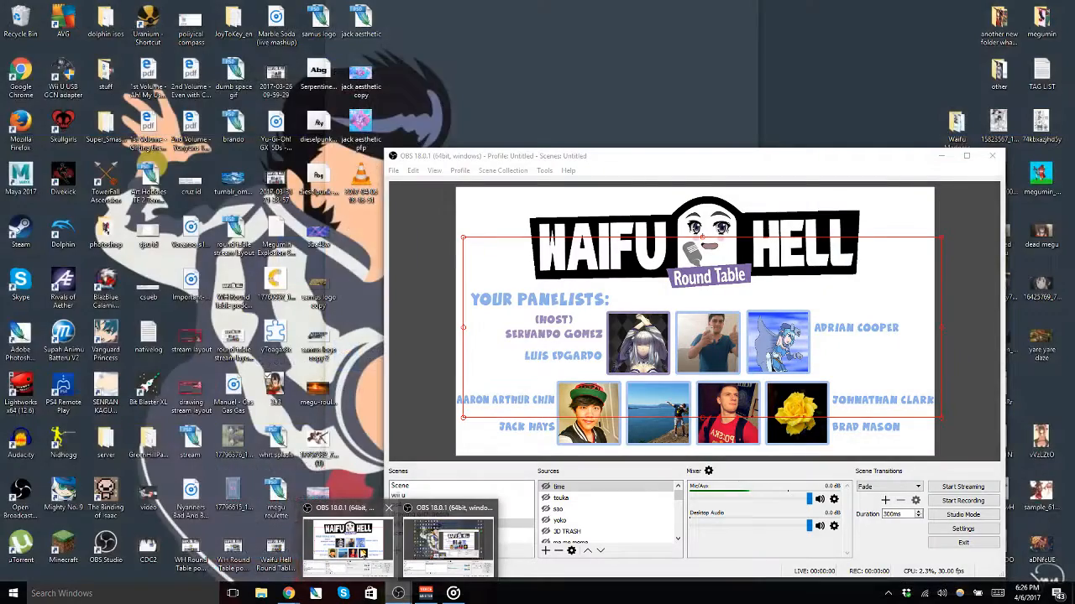
pyautogui.click(362, 554)
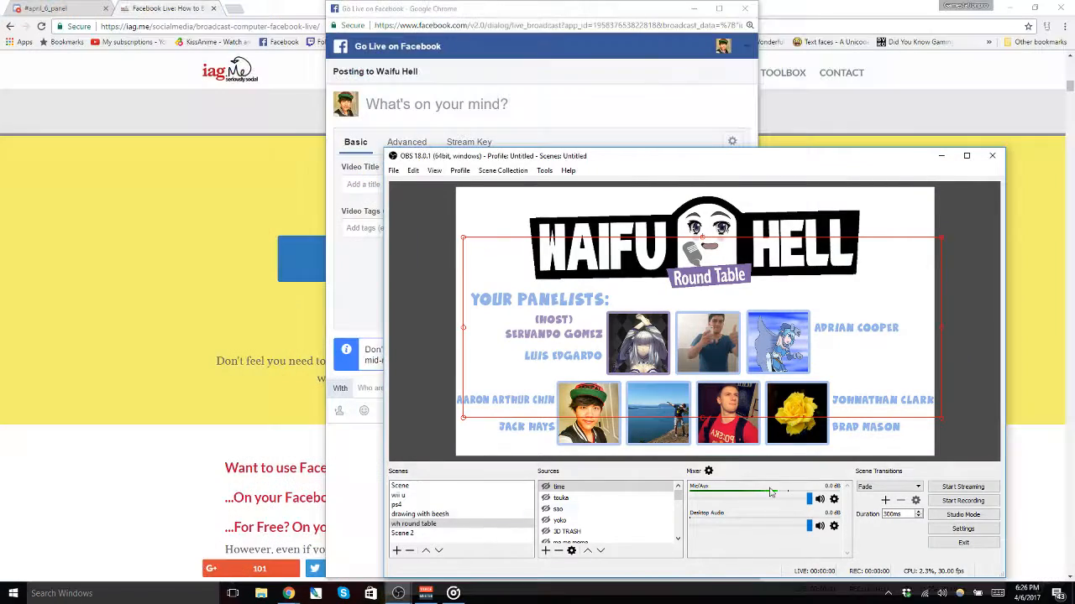
pyautogui.click(969, 530)
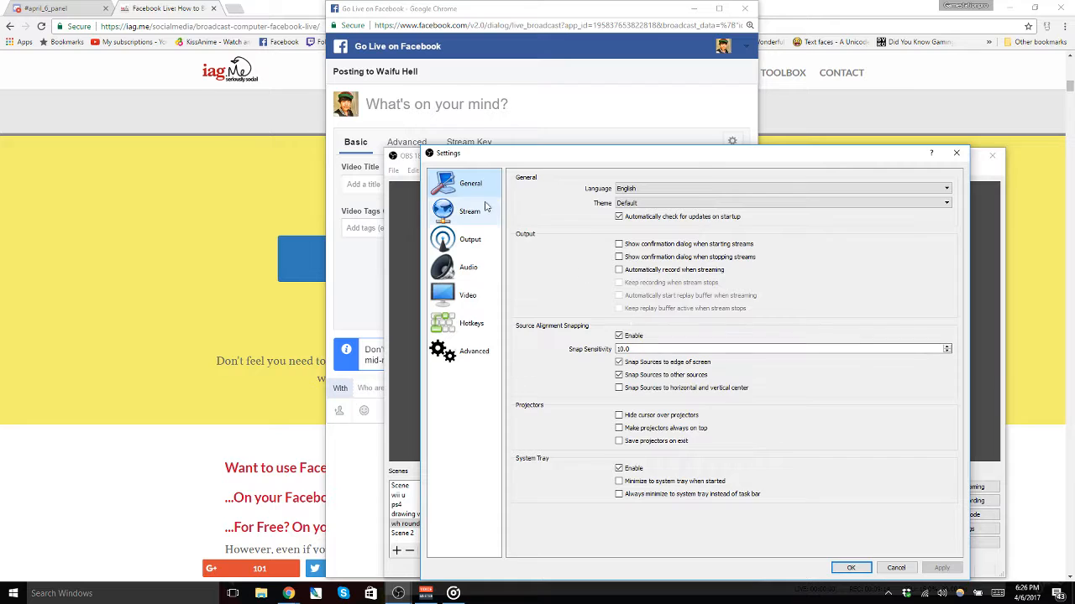
pyautogui.click(481, 210)
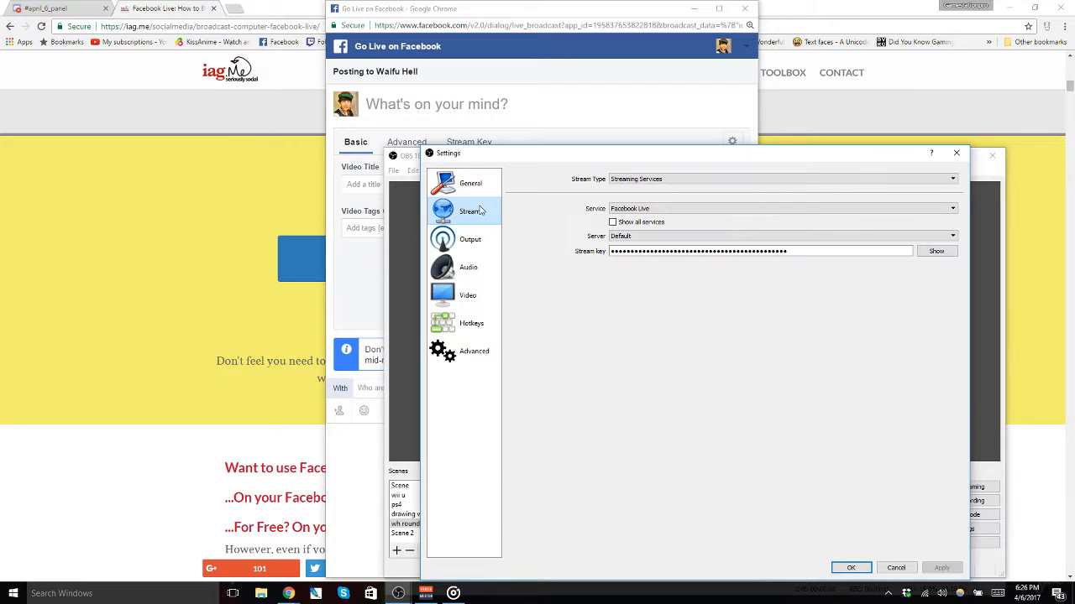
pyautogui.click(636, 210)
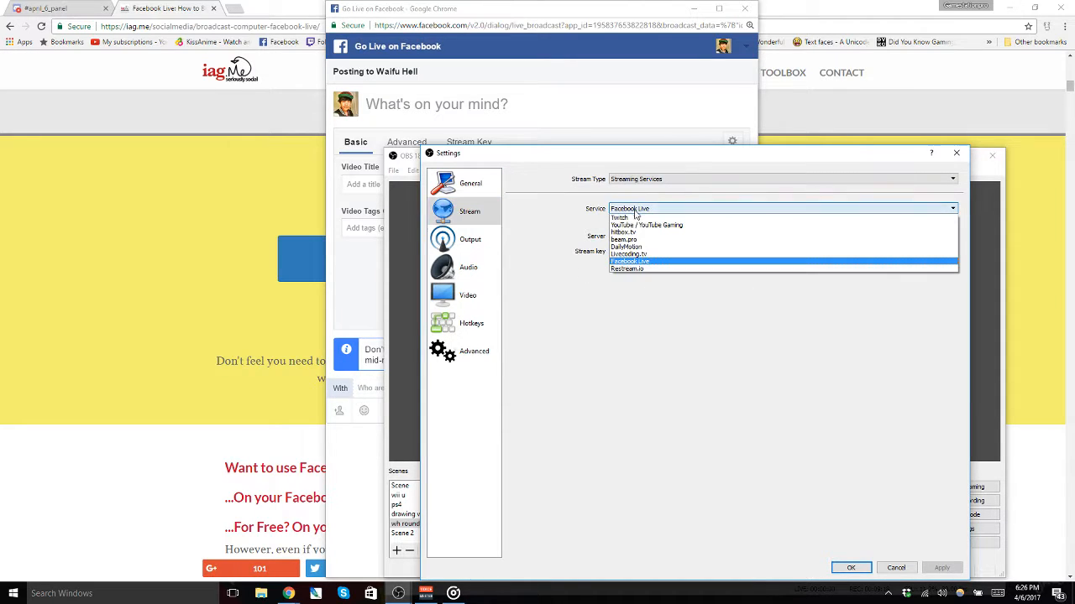
pyautogui.click(534, 212)
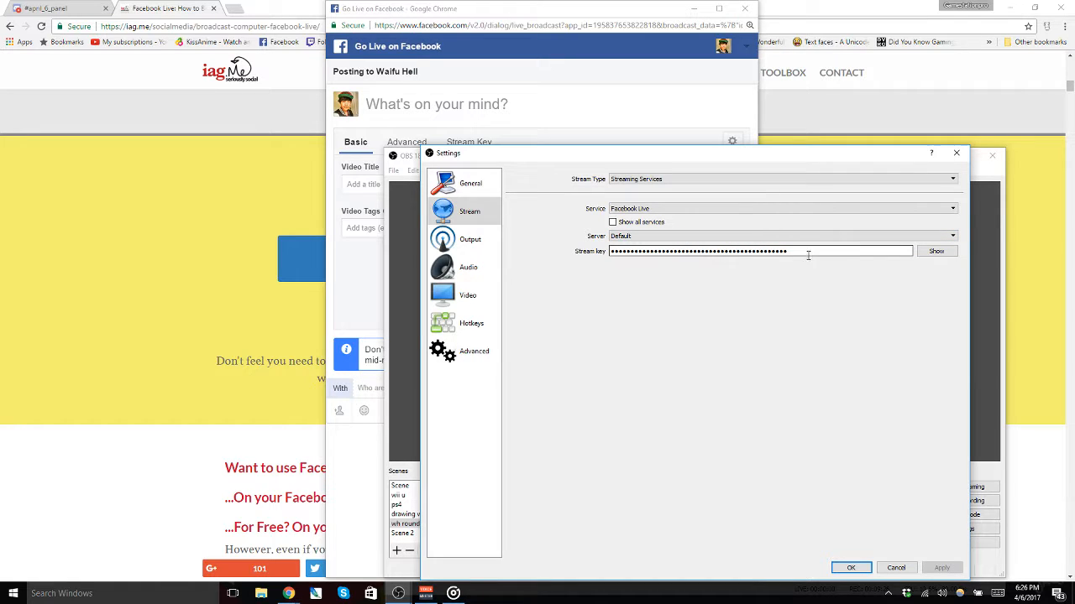
# Step: Replace the stream key with the copied Facebook stream key, and apply and close the settings
pyautogui.moveTo(864, 251); pyautogui.dragTo(563, 259)
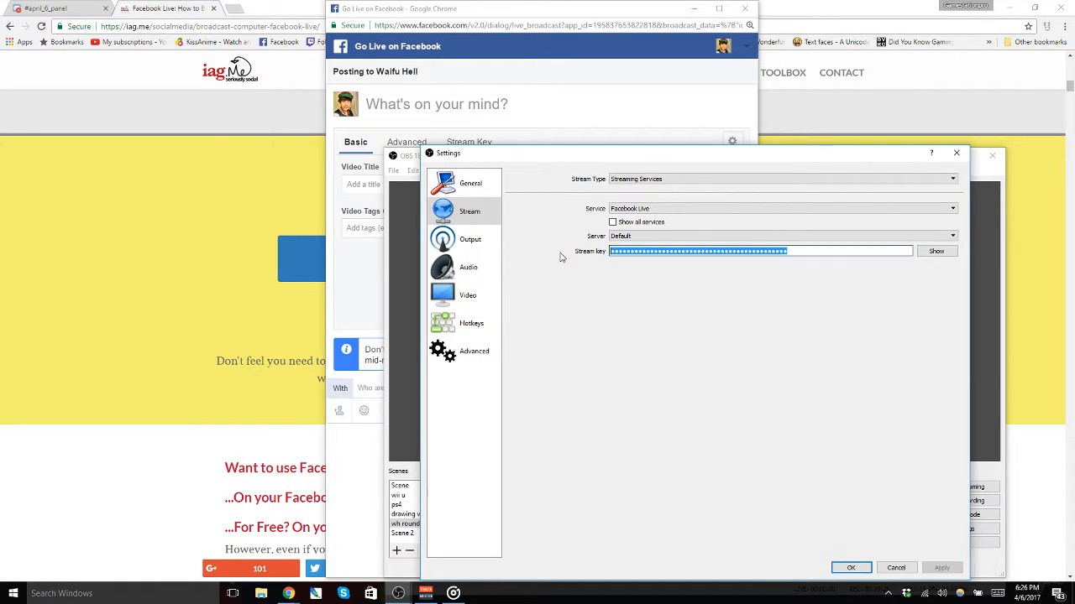
pyautogui.press('BackSpace')
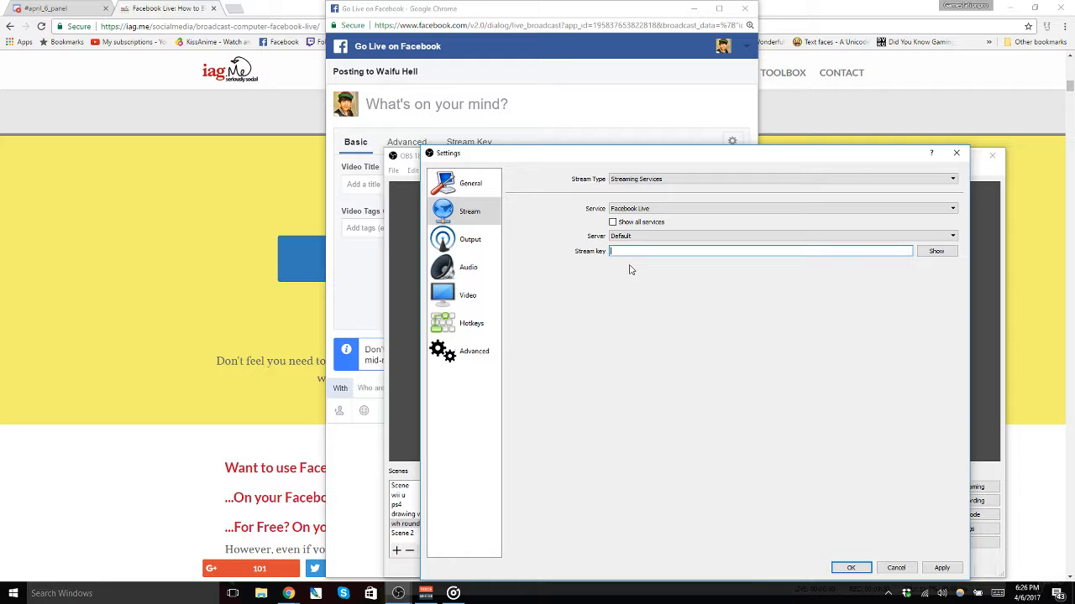
pyautogui.hotkey('ctrl', 'v')
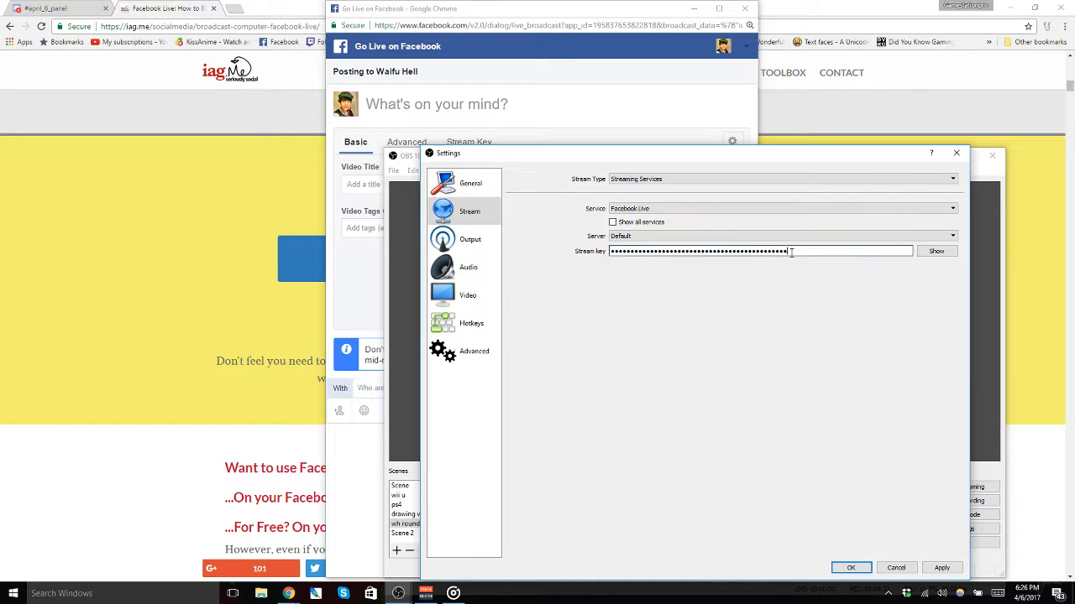
pyautogui.click(942, 568)
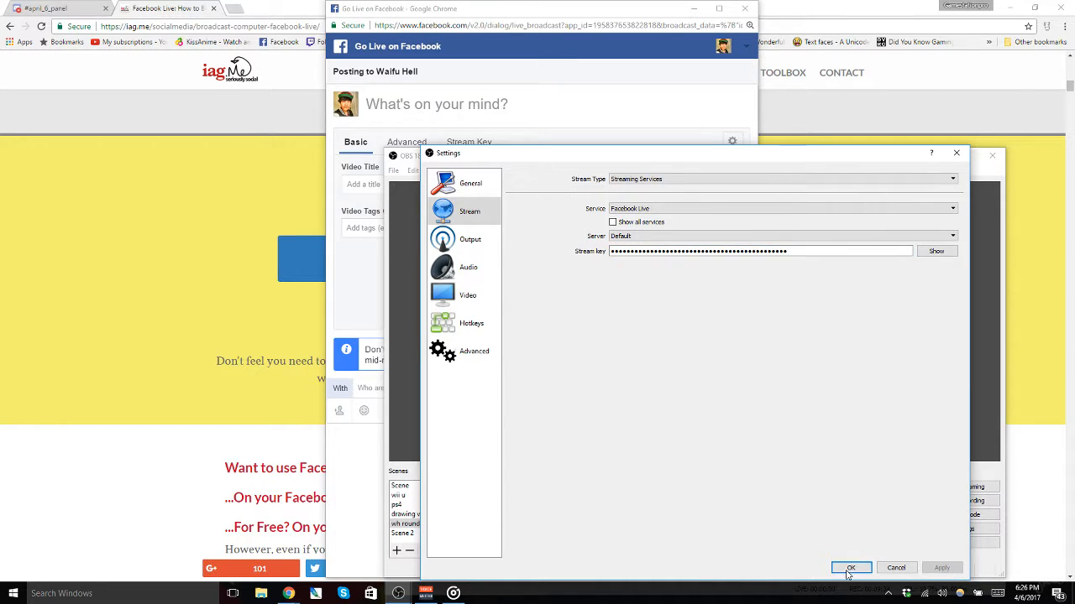
pyautogui.click(850, 569)
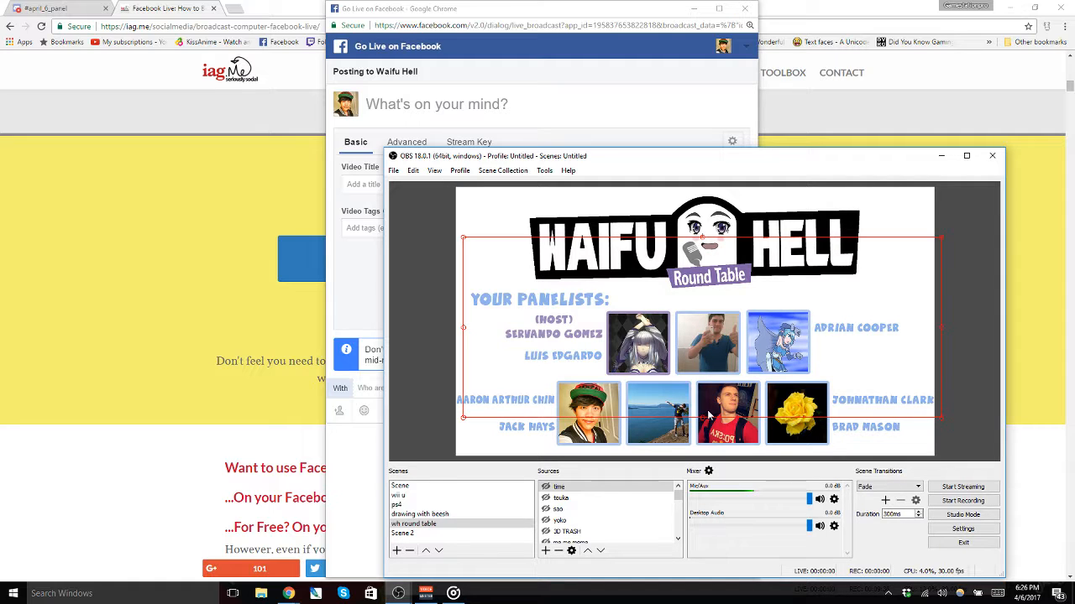
# Step: Start streaming from OBS and bring the Go Live on Facebook dialog forward to check its video preview
pyautogui.click(965, 488)
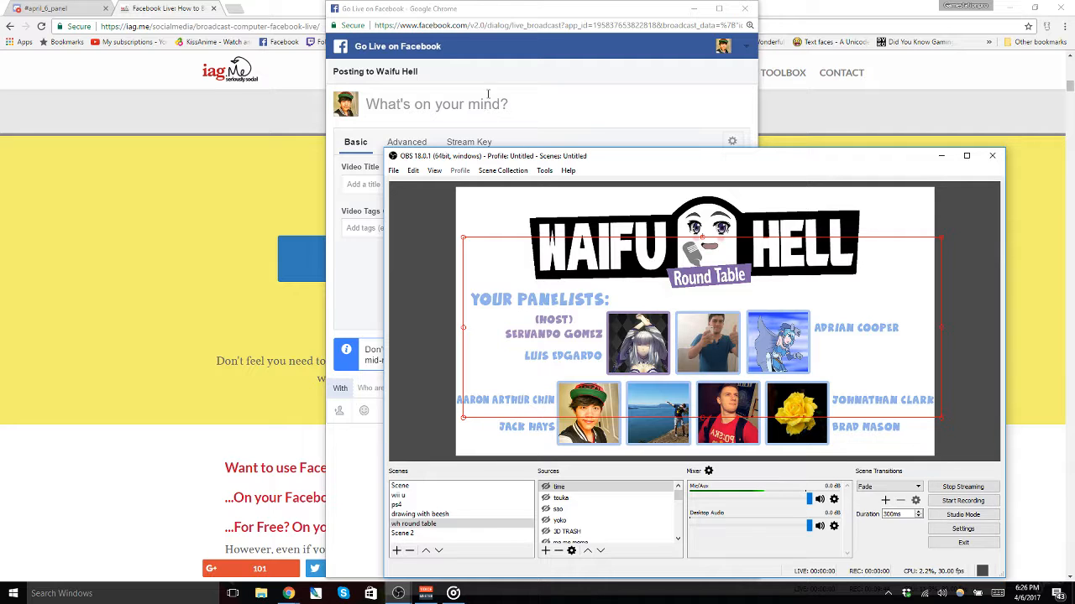
pyautogui.click(506, 10)
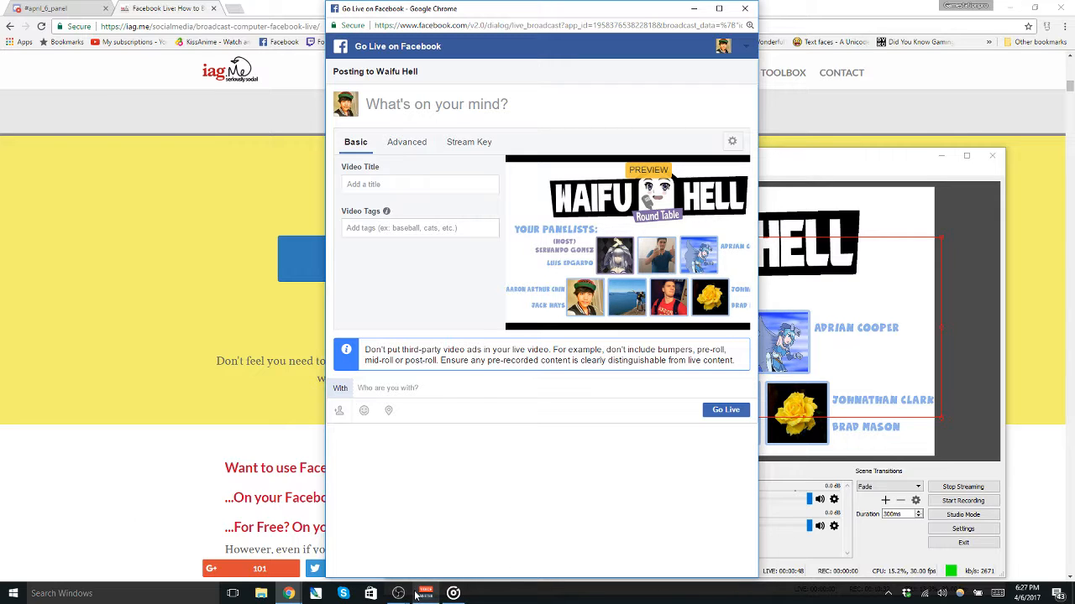
# Step: Switch to VoiceMeeter Banana and look through its main menu options without changing anything
pyautogui.moveTo(425, 594)
pyautogui.click(433, 547)
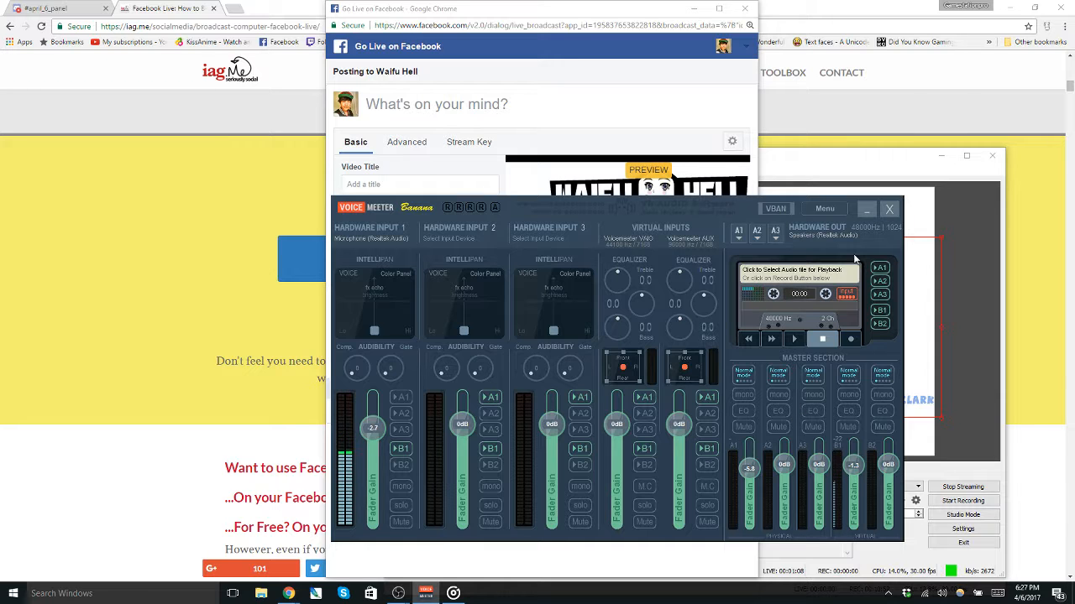
pyautogui.click(824, 210)
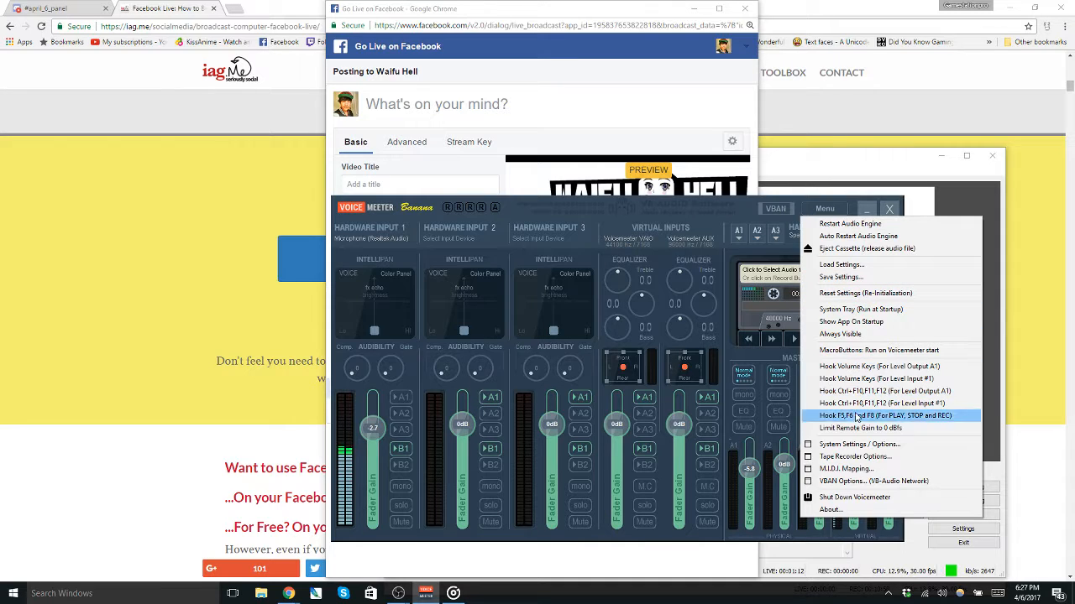
pyautogui.click(520, 209)
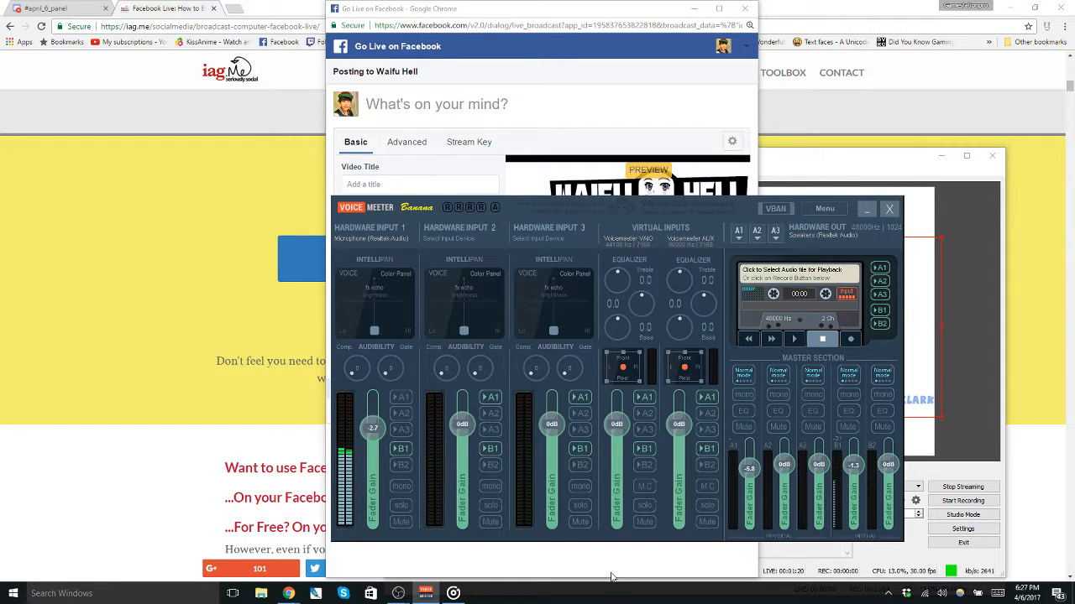
# Step: Switch to OBS and check that Mic/Aux uses VoiceMeeter Output (VB-Audio VoiceMeeter VAIO), cancel its properties, and review the VoiceMeeter mixer
pyautogui.click(878, 567)
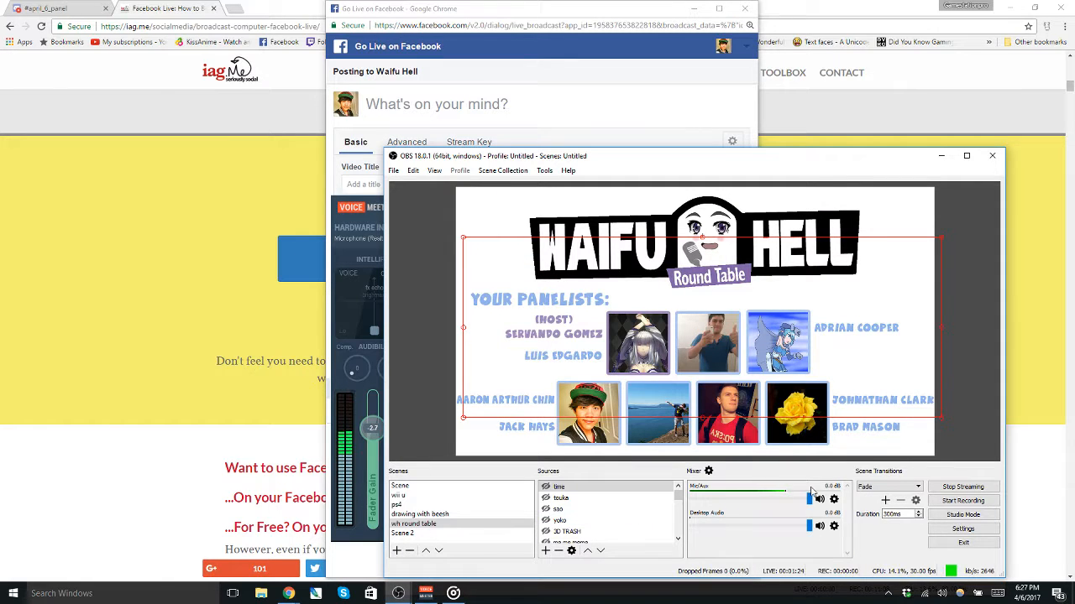
pyautogui.click(833, 501)
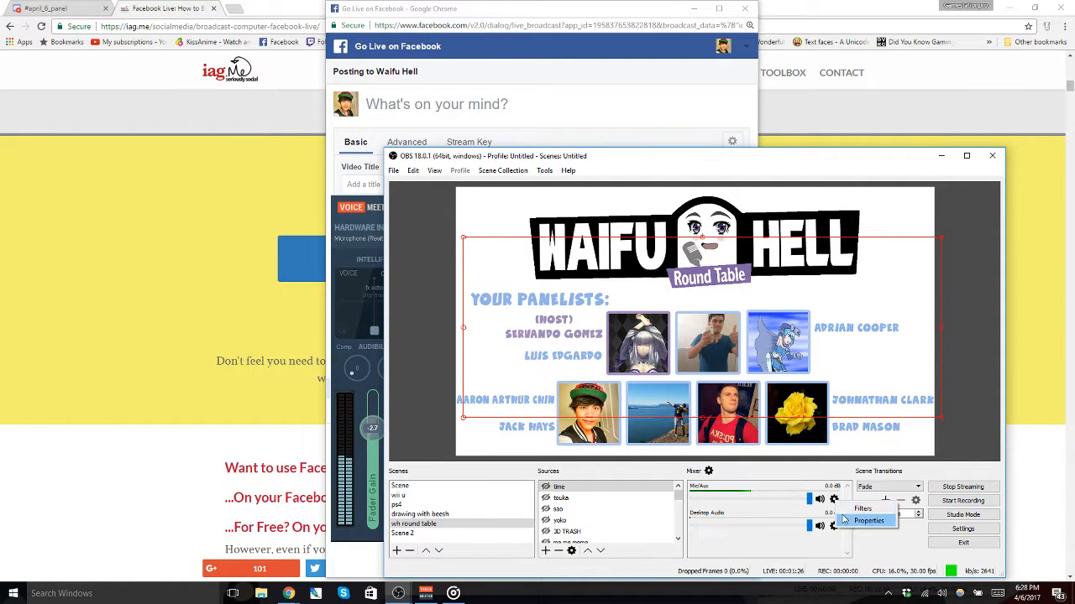
pyautogui.click(867, 521)
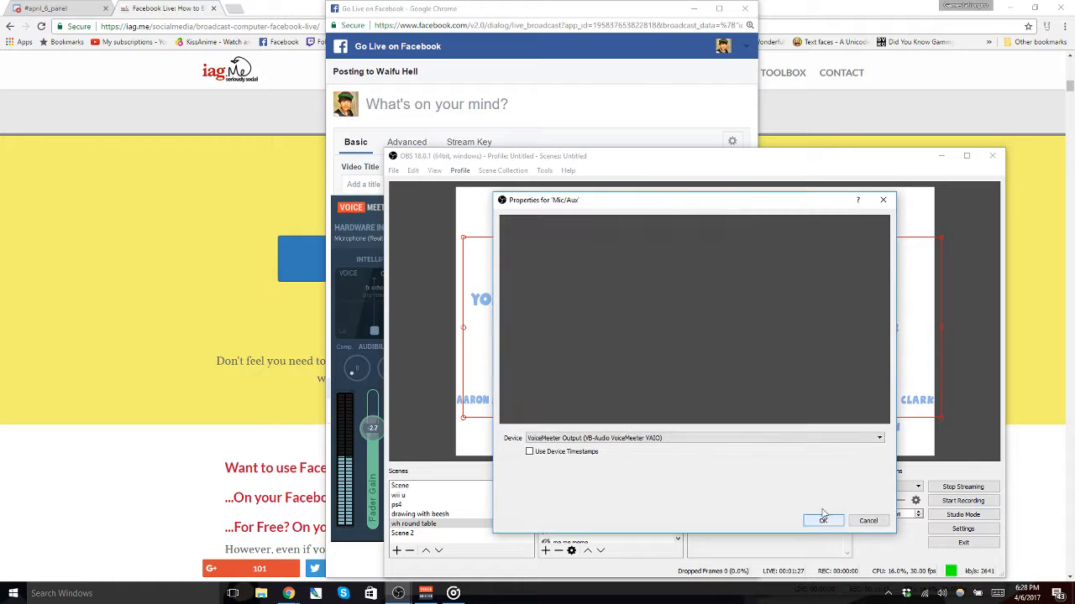
pyautogui.click(598, 440)
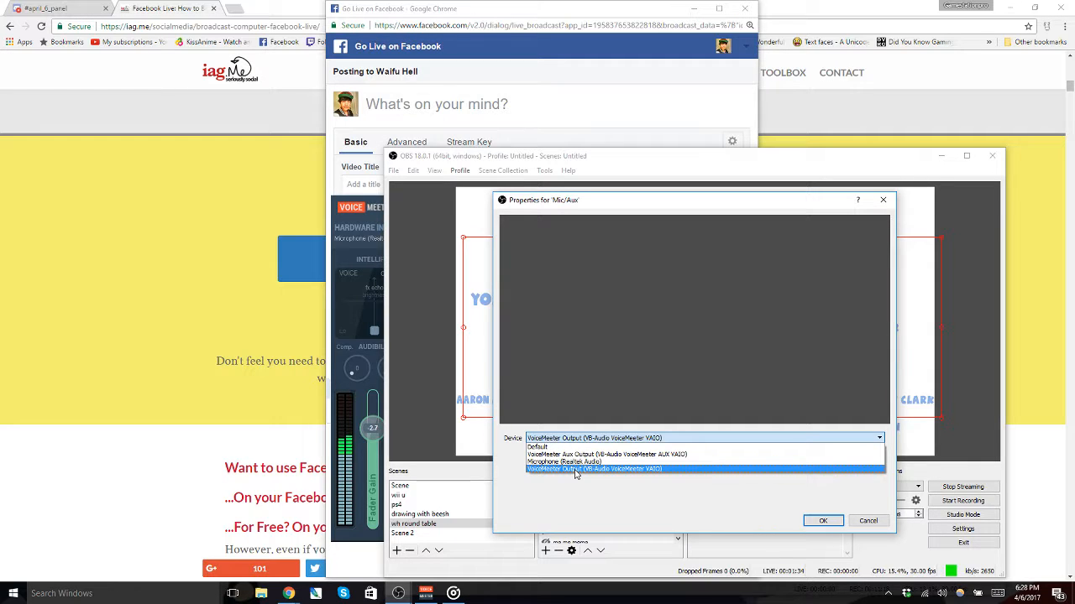
pyautogui.click(576, 470)
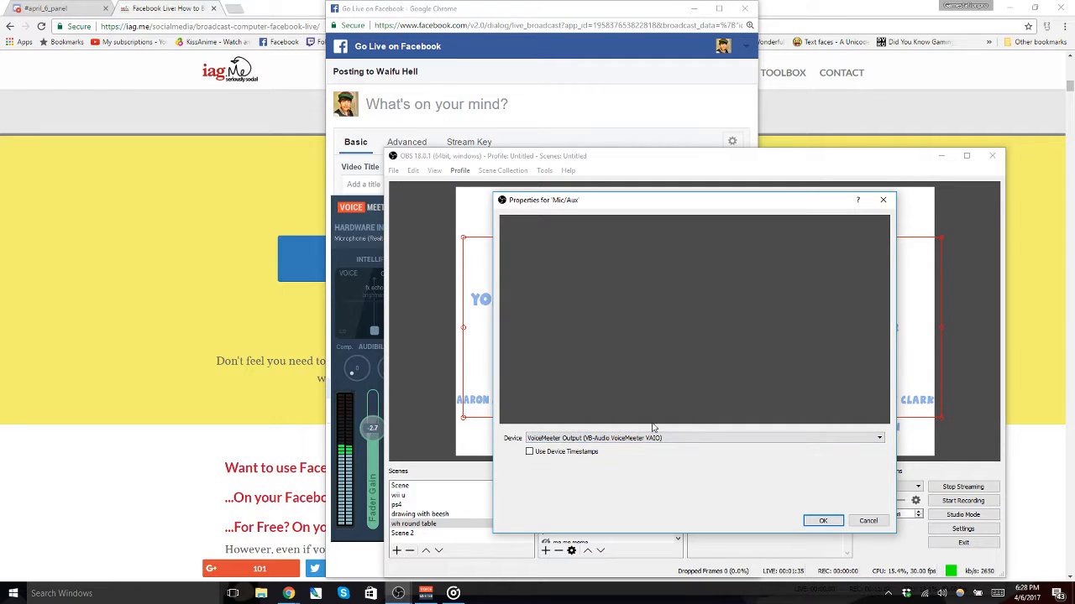
pyautogui.click(867, 521)
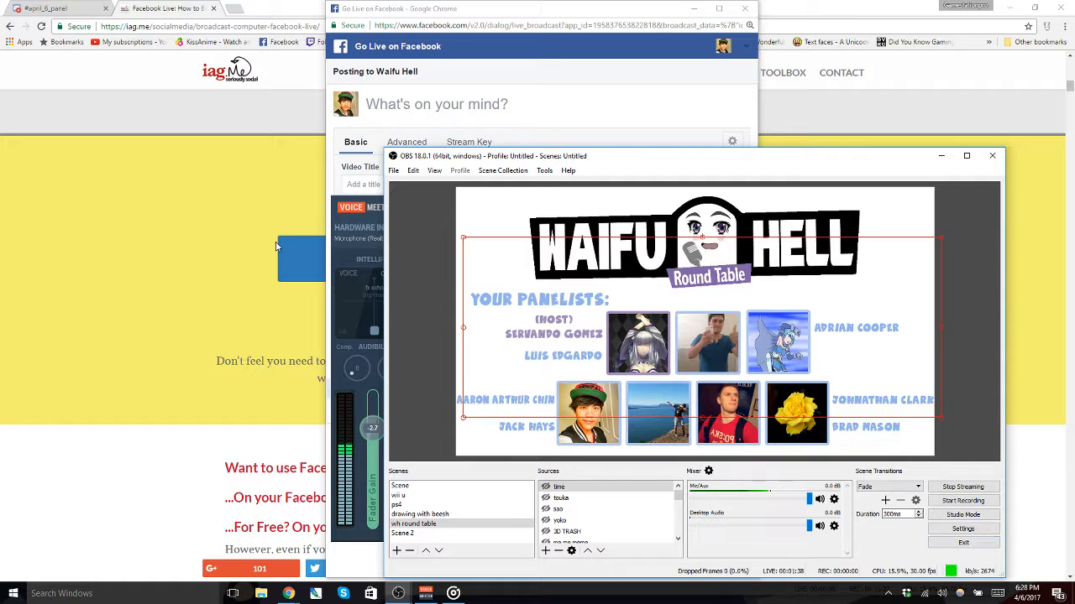
pyautogui.click(370, 216)
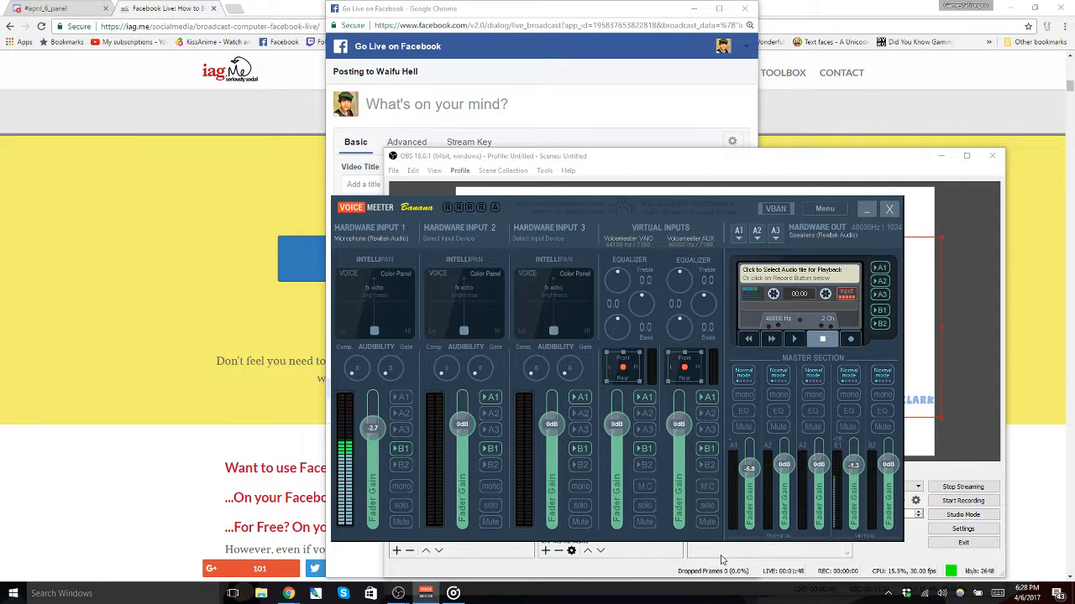
pyautogui.click(881, 561)
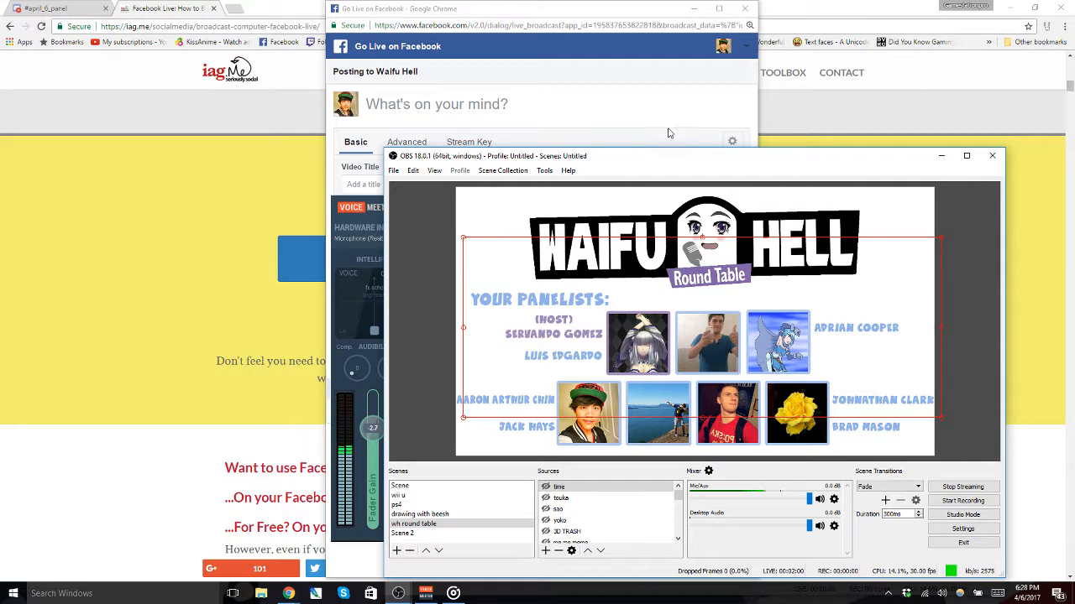
# Step: Stop the OBS stream and close the Go Live on Facebook dialog, confirming that the page should be left
pyautogui.click(684, 104)
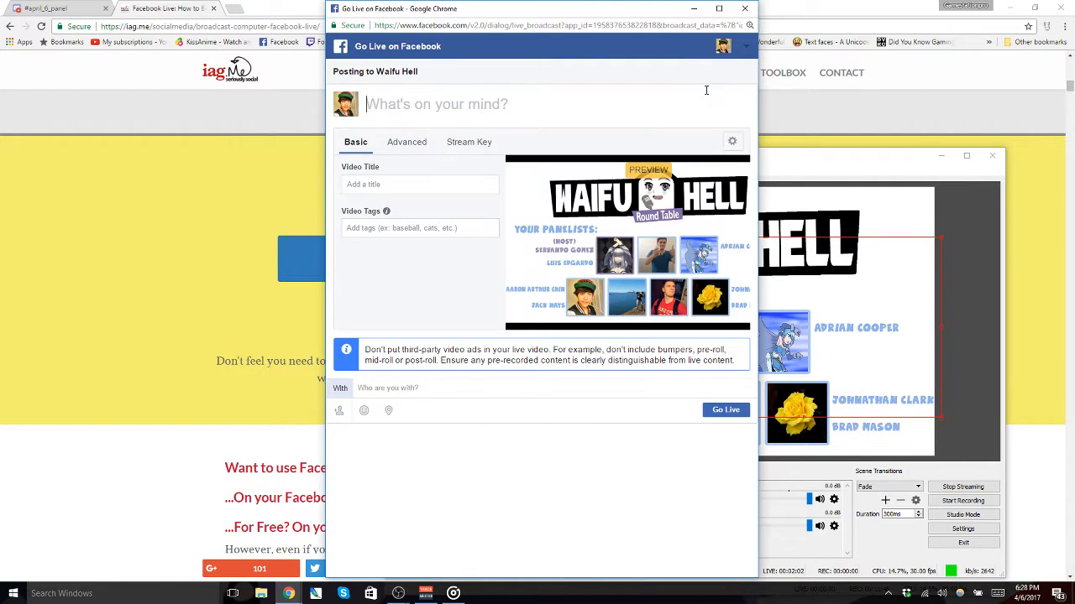
pyautogui.click(965, 490)
pyautogui.click(745, 8)
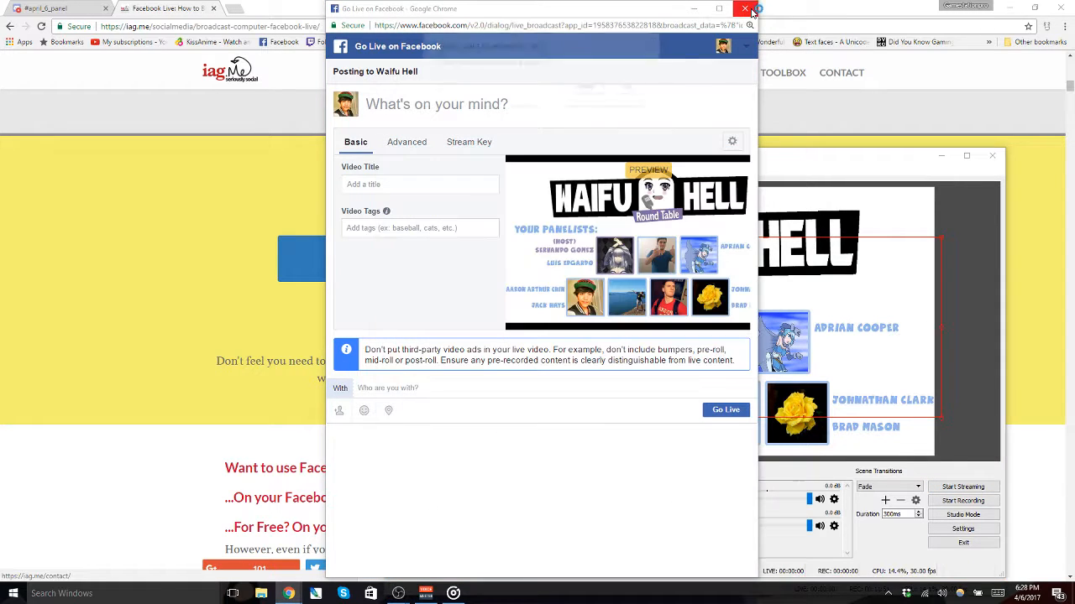
pyautogui.click(583, 87)
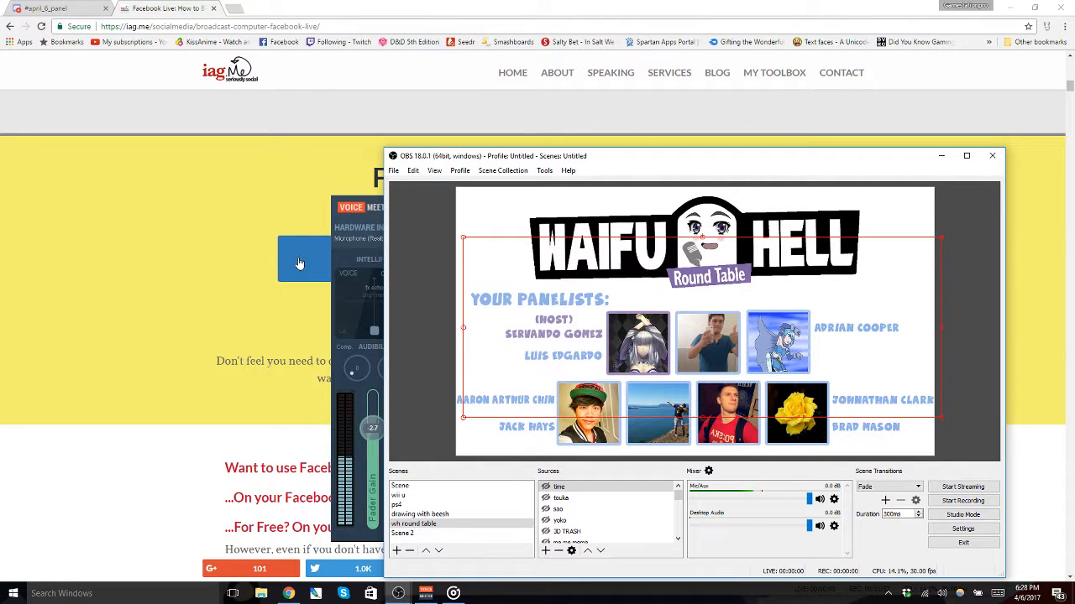
# Step: Review the VoiceMeeter and OBS mixers, test the desktop audio with the hachikuji dance track in Groove Music, and close the player
pyautogui.click(369, 235)
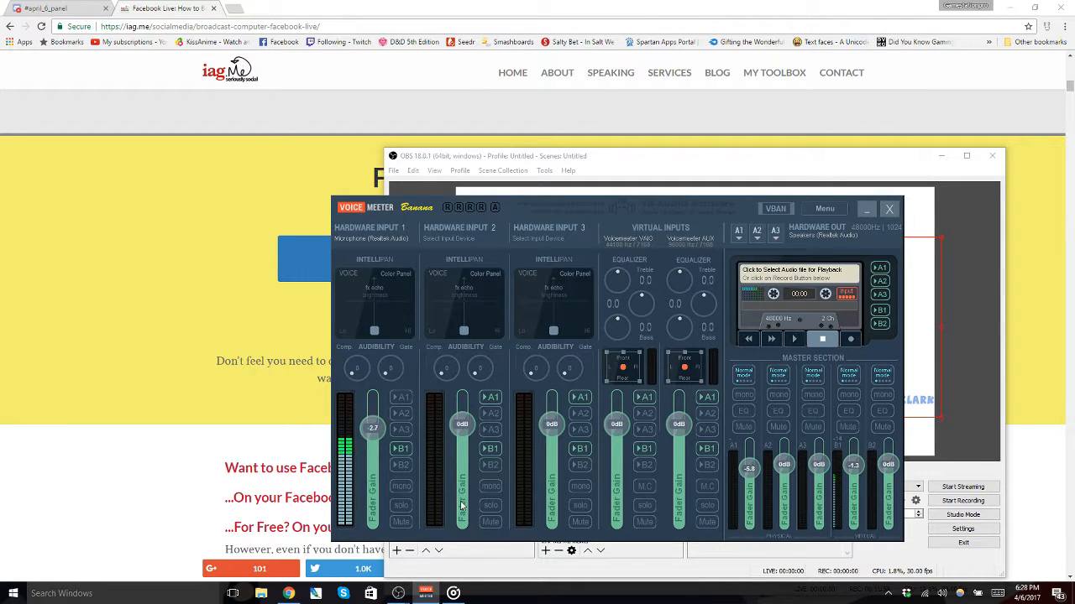
pyautogui.click(549, 541)
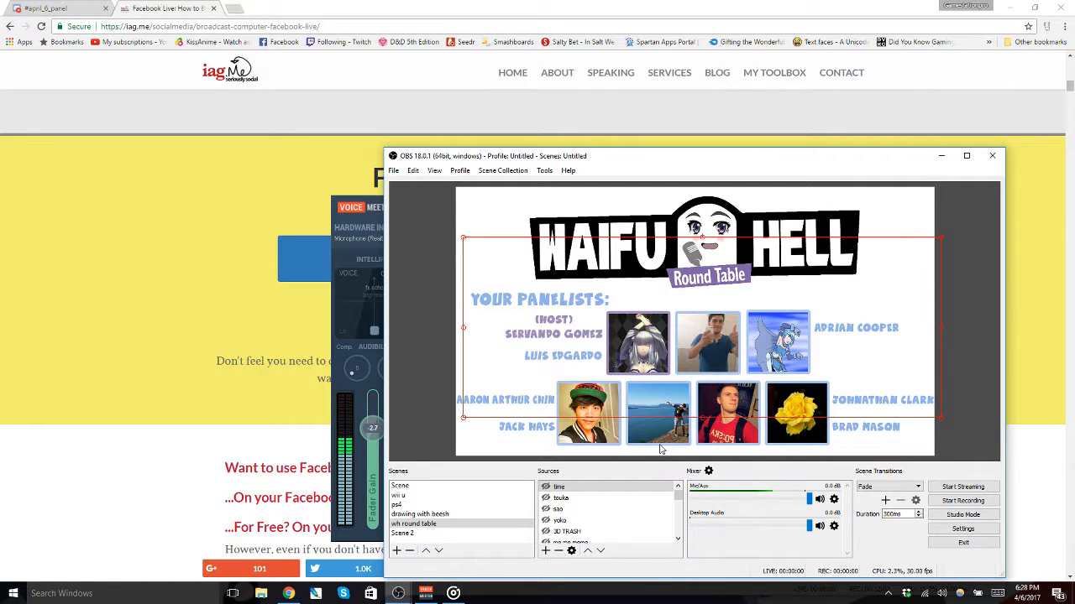
pyautogui.click(454, 593)
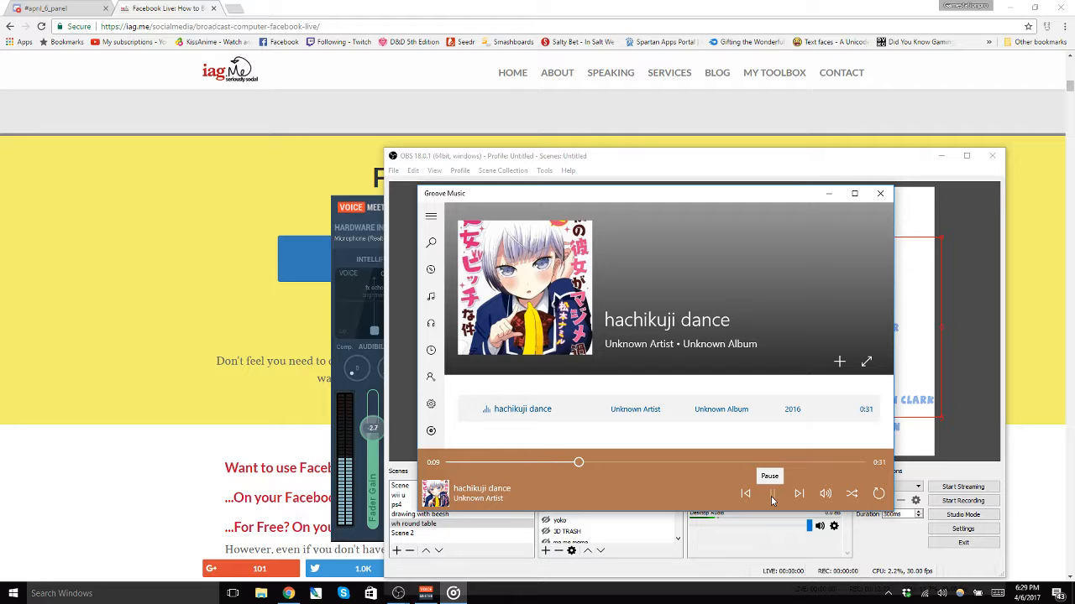
pyautogui.click(772, 497)
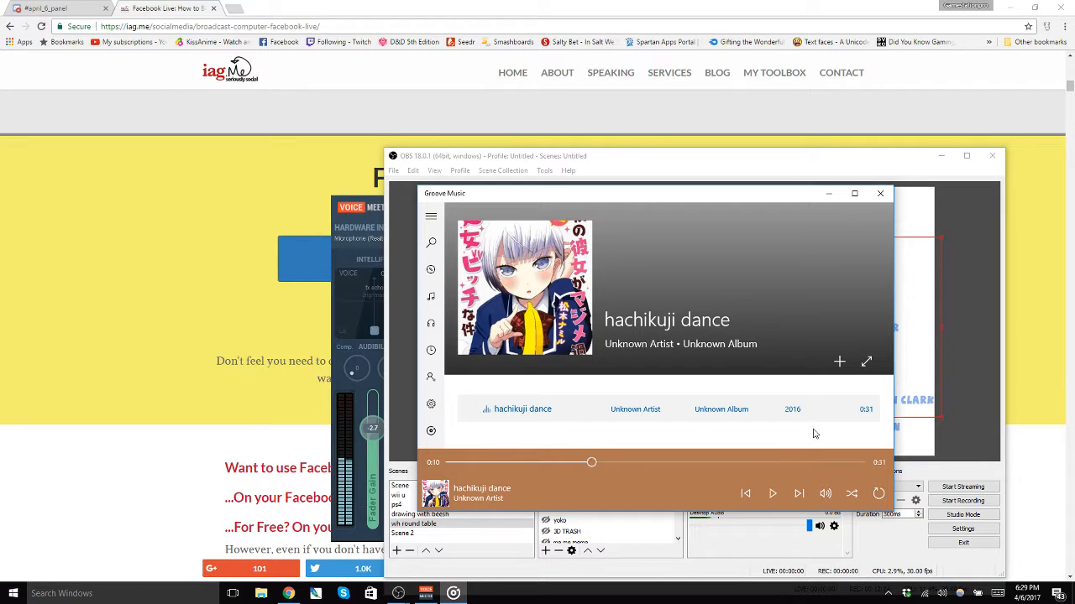
pyautogui.click(879, 193)
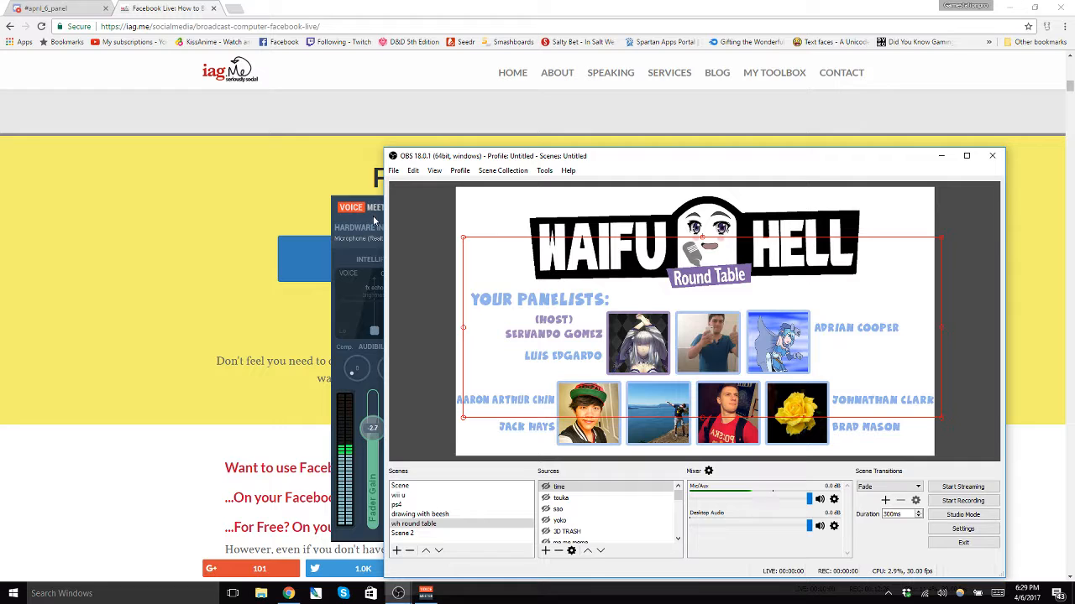
# Step: Check the OBS Desktop Audio device list, keeping Default, and review the track assignments in the advanced audio properties
pyautogui.click(375, 221)
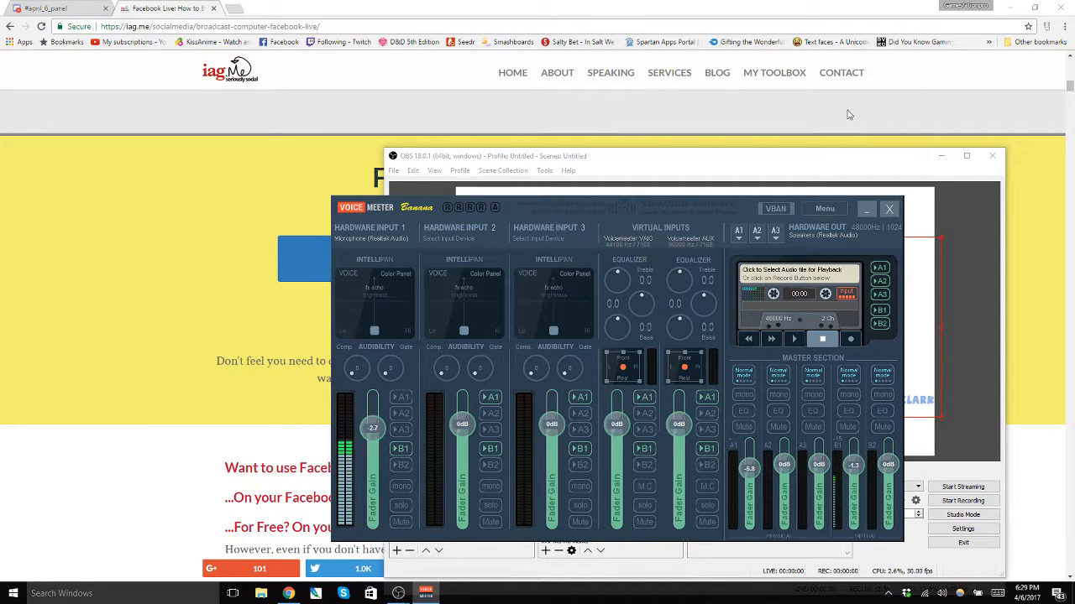
pyautogui.click(811, 169)
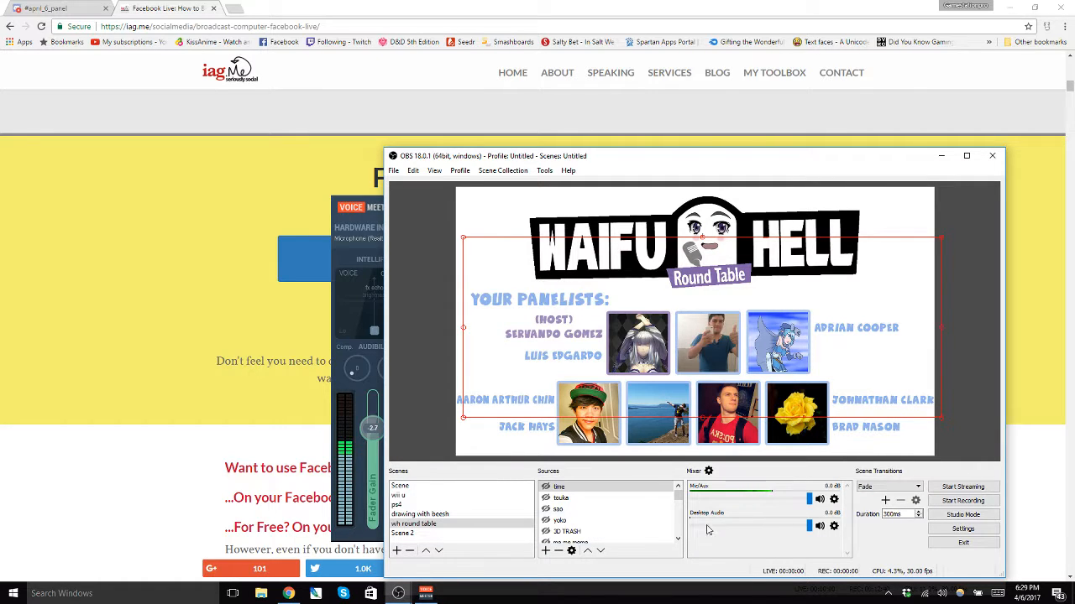
pyautogui.click(834, 529)
pyautogui.click(842, 547)
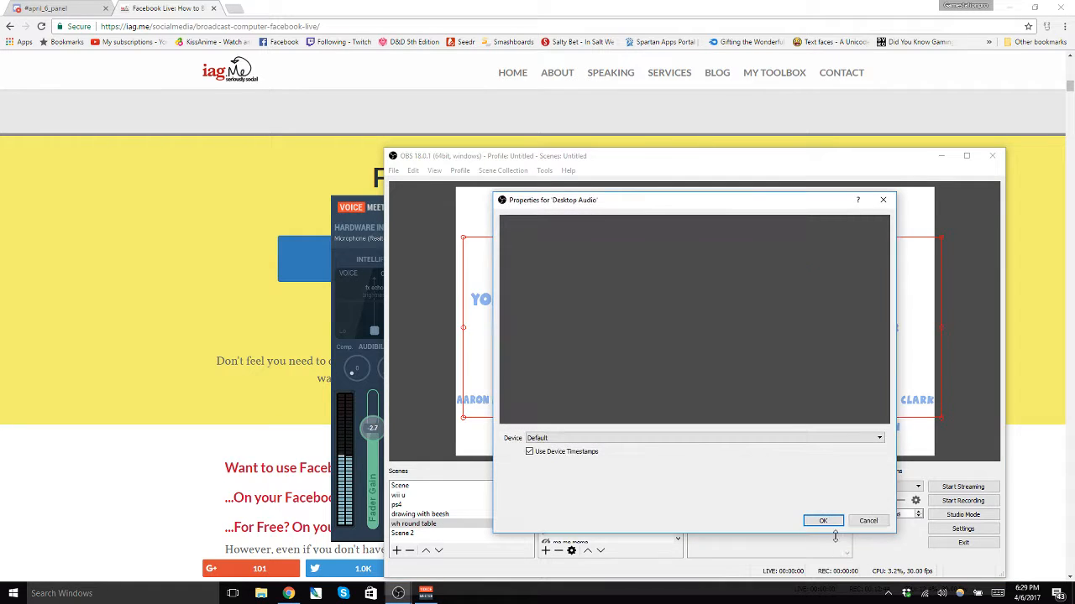
pyautogui.click(798, 439)
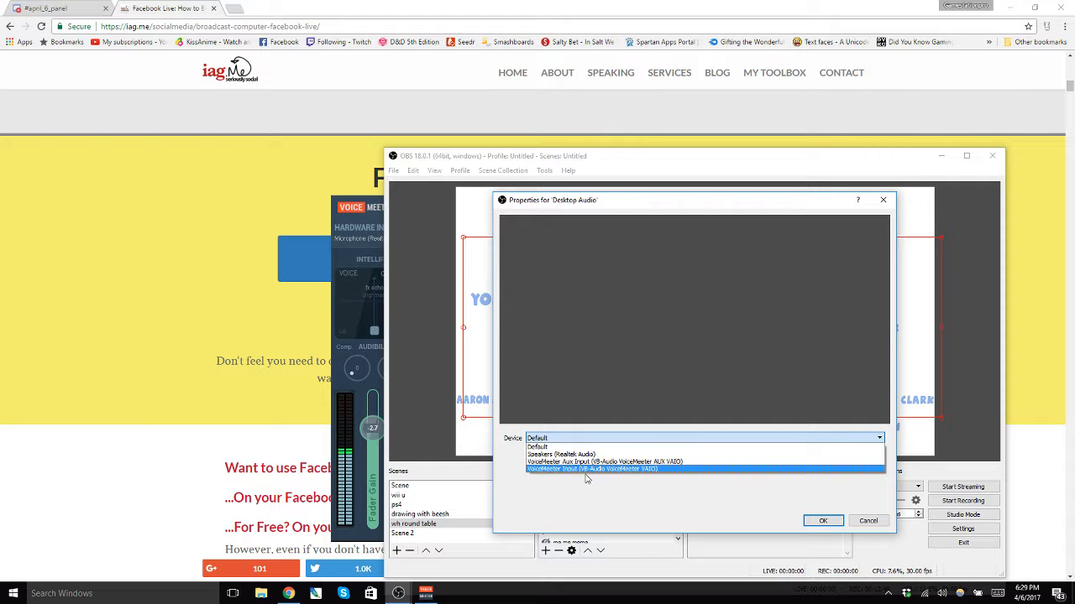
pyautogui.click(882, 529)
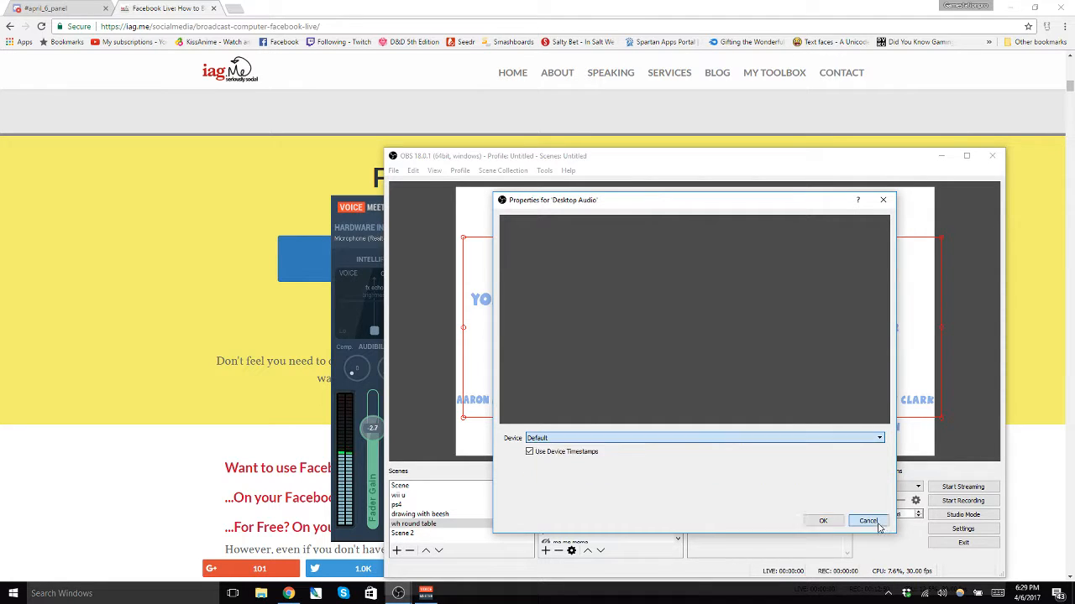
pyautogui.click(873, 522)
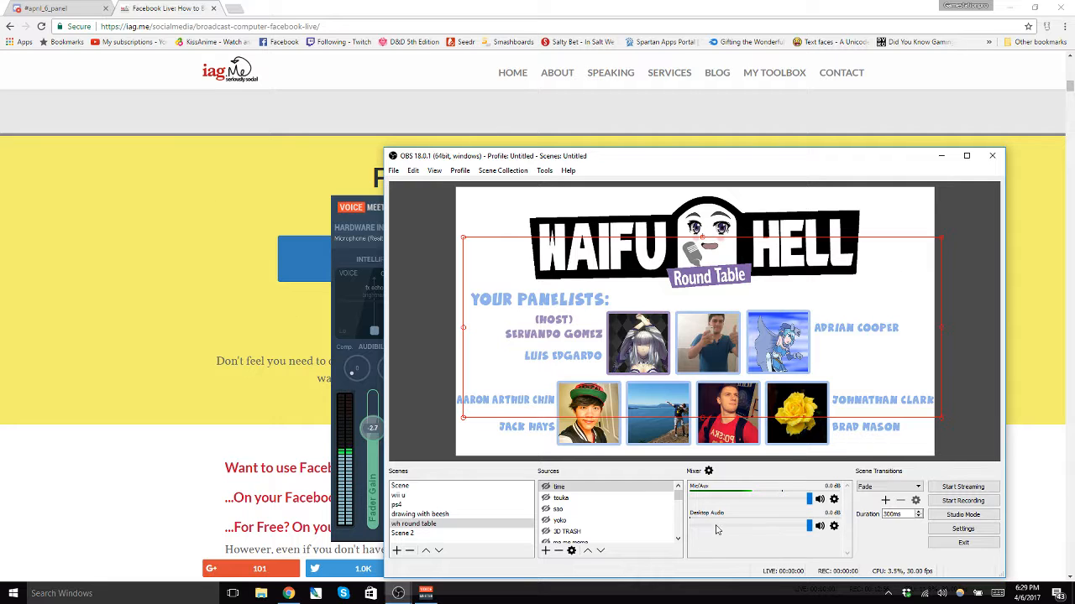
pyautogui.click(707, 472)
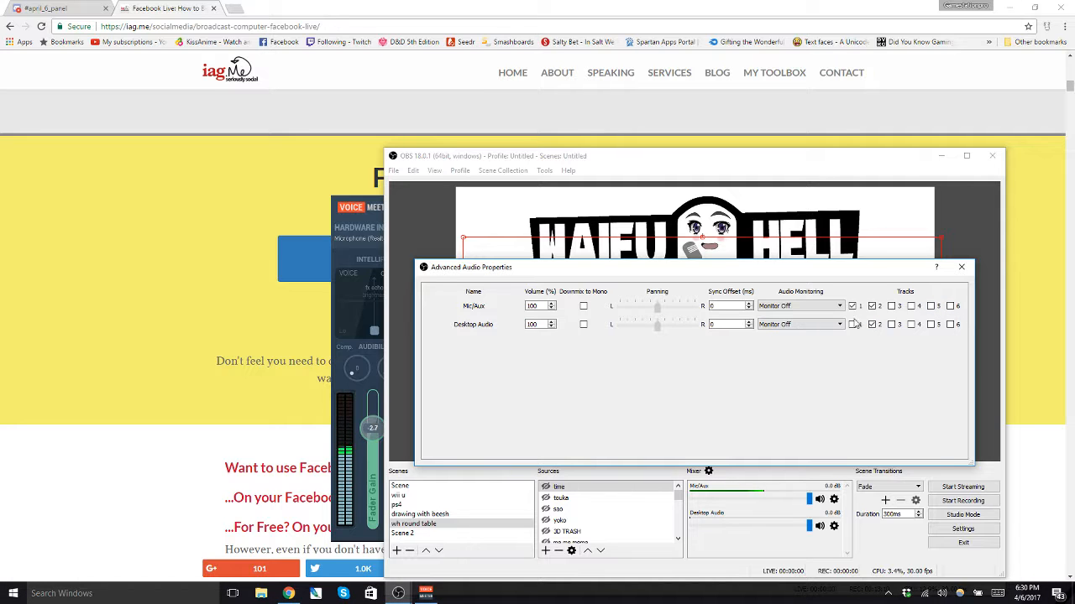
pyautogui.click(961, 267)
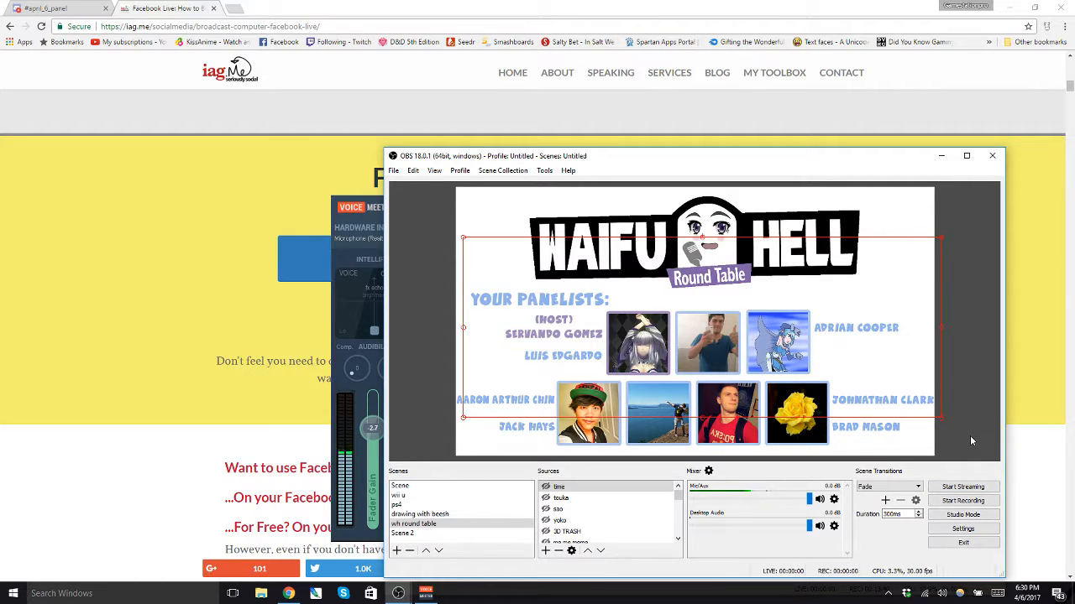
# Step: Minimize the browser, open round table stream layout.psd in Photoshop, postpone the registration, and look through the panelist picture and name layers
pyautogui.click(1009, 5)
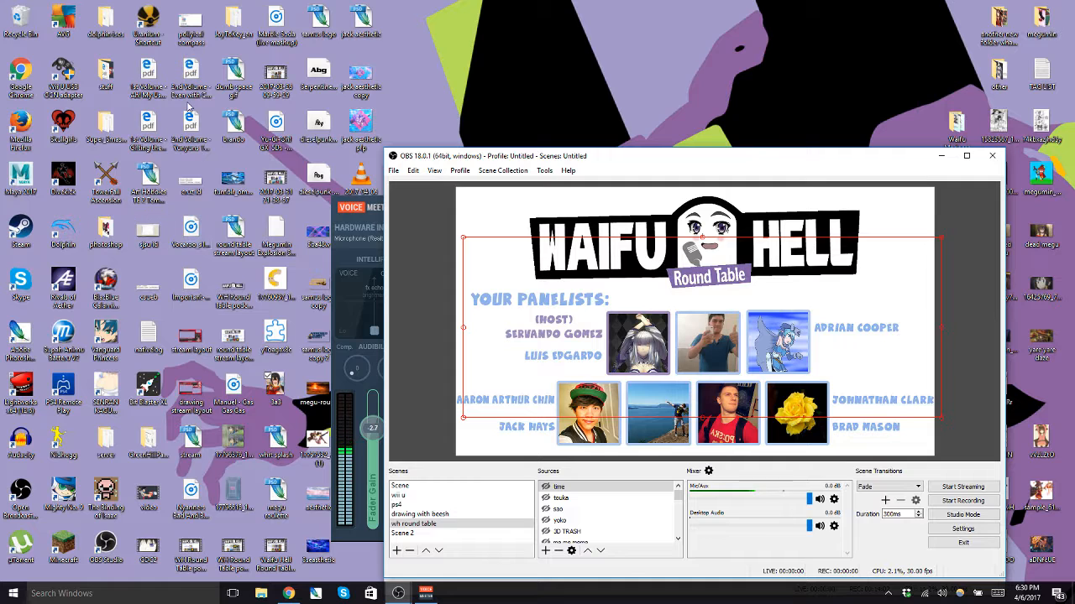
pyautogui.doubleClick(235, 232)
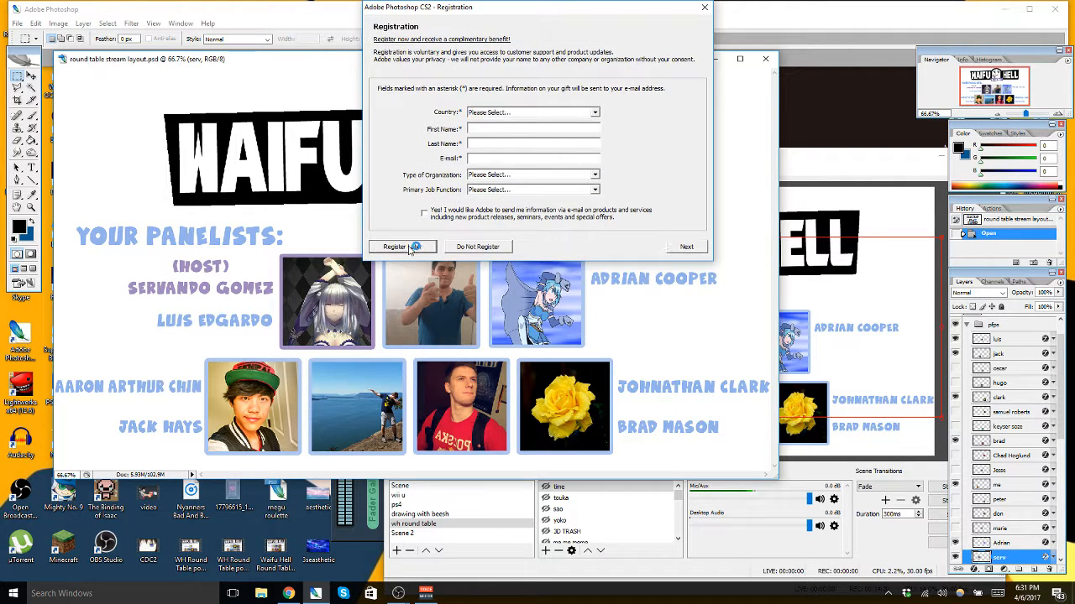
pyautogui.click(410, 247)
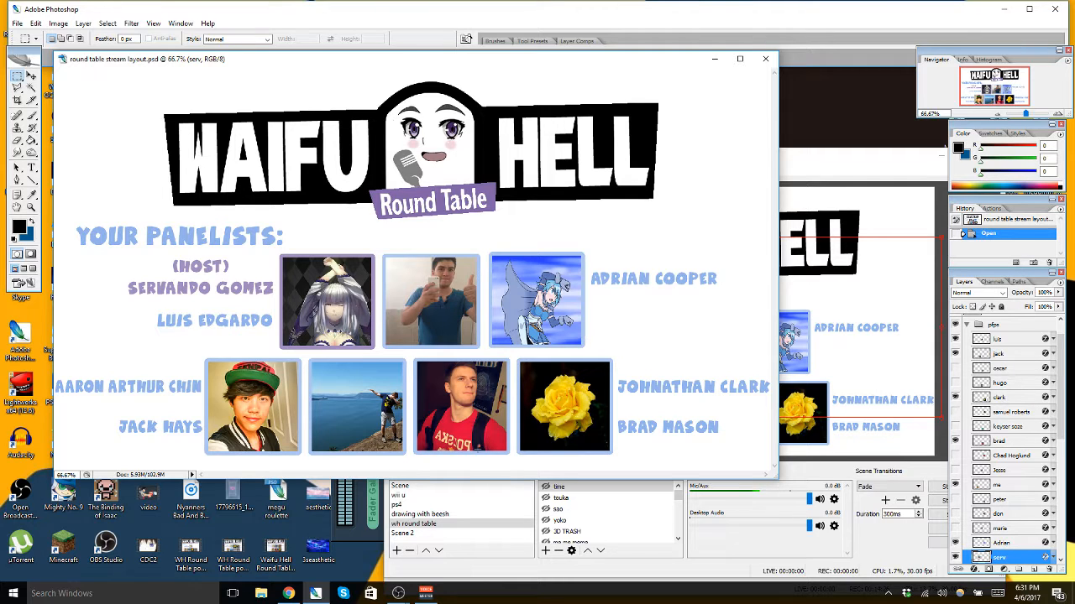
pyautogui.scroll(-2, 1006, 412)
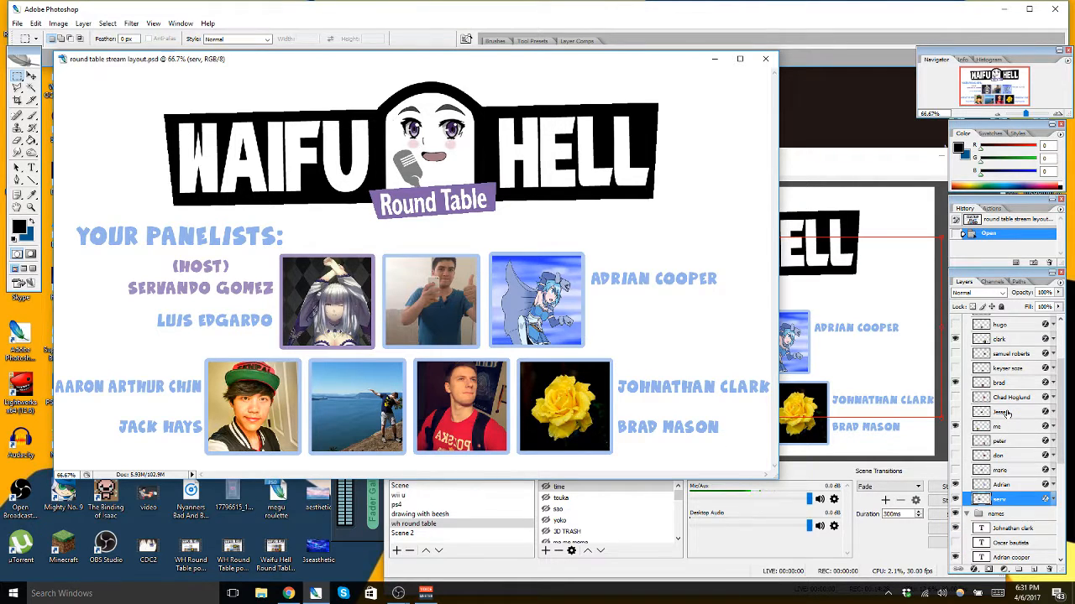
pyautogui.scroll(-1, 1007, 413)
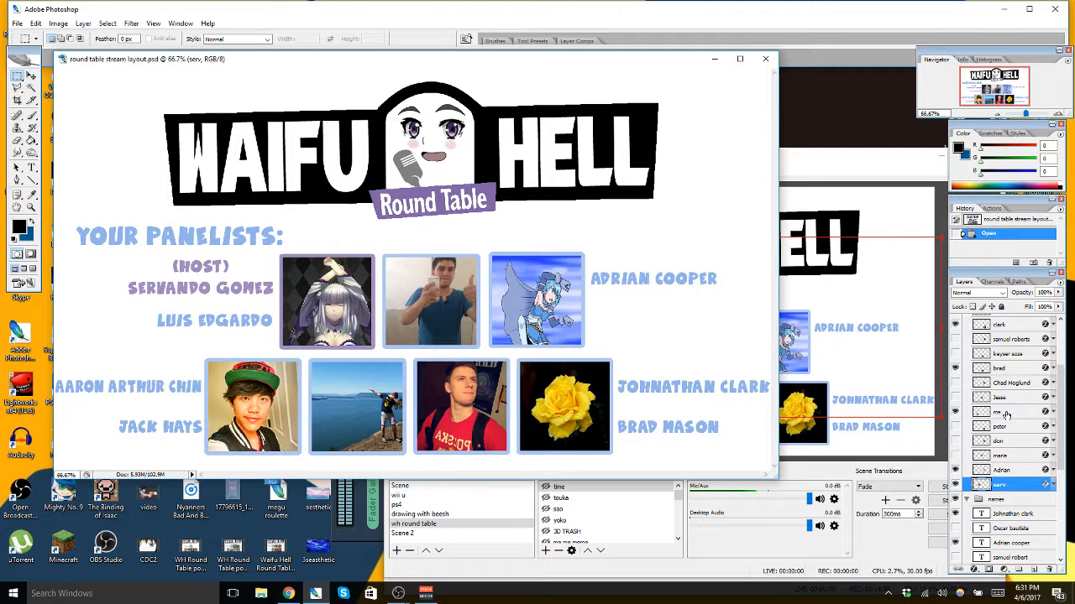
pyautogui.scroll(-2, 1007, 412)
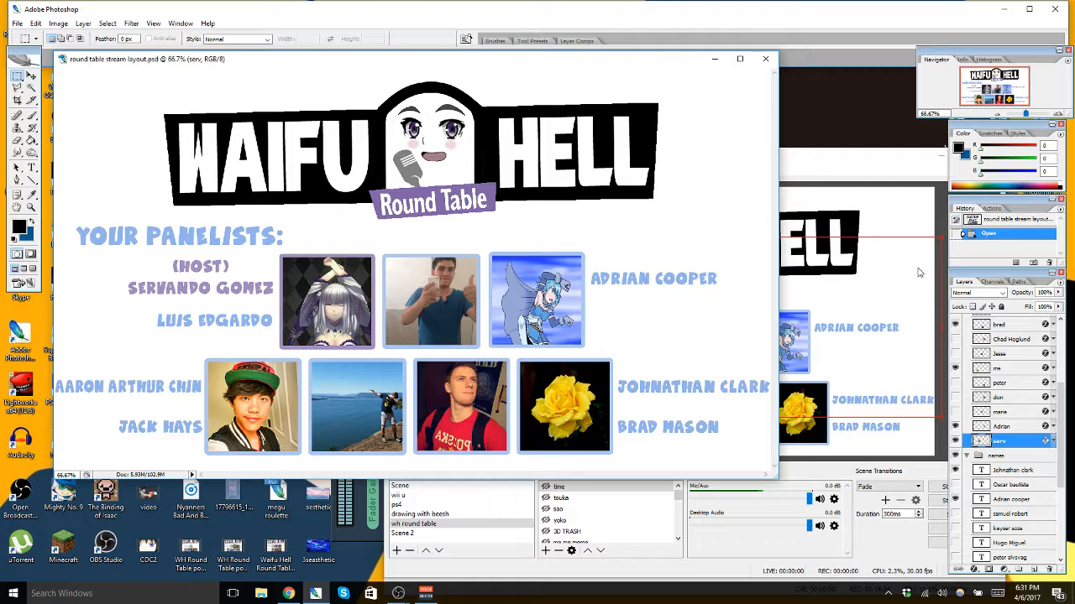
# Step: Look over the layout's layer structure with the pfps and names groups collapsed, keeping the layer list in its original place
pyautogui.moveTo(991, 273); pyautogui.dragTo(865, 242)
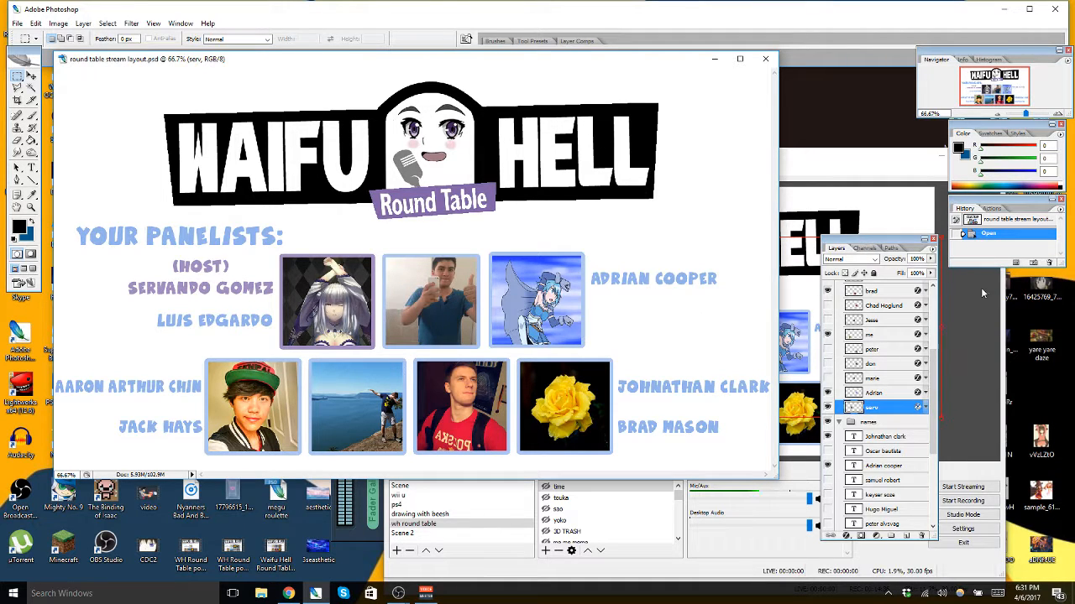
pyautogui.moveTo(981, 290); pyautogui.dragTo(993, 277)
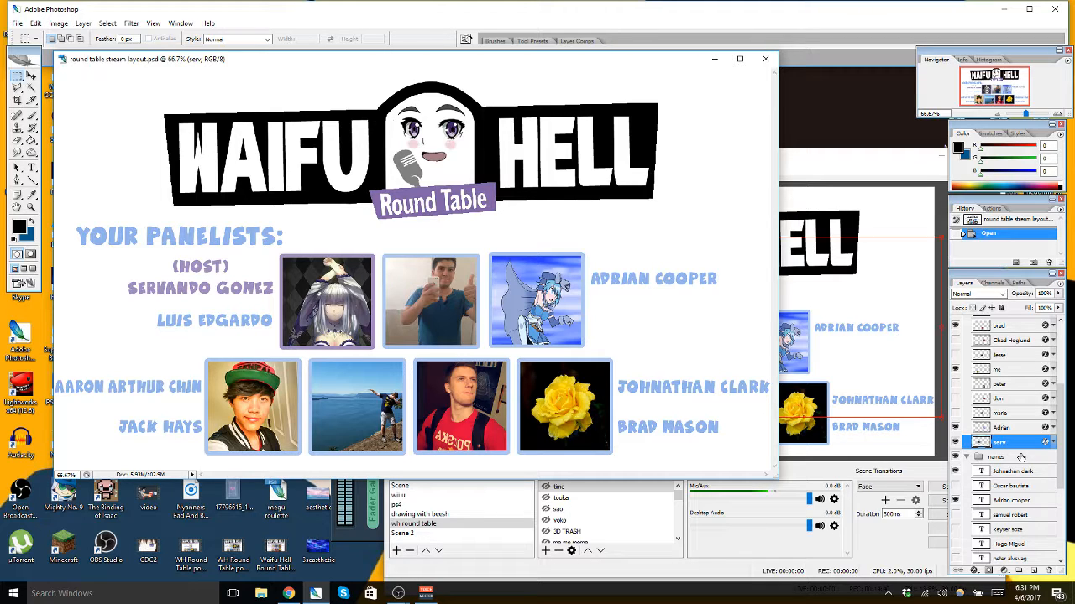
pyautogui.click(968, 458)
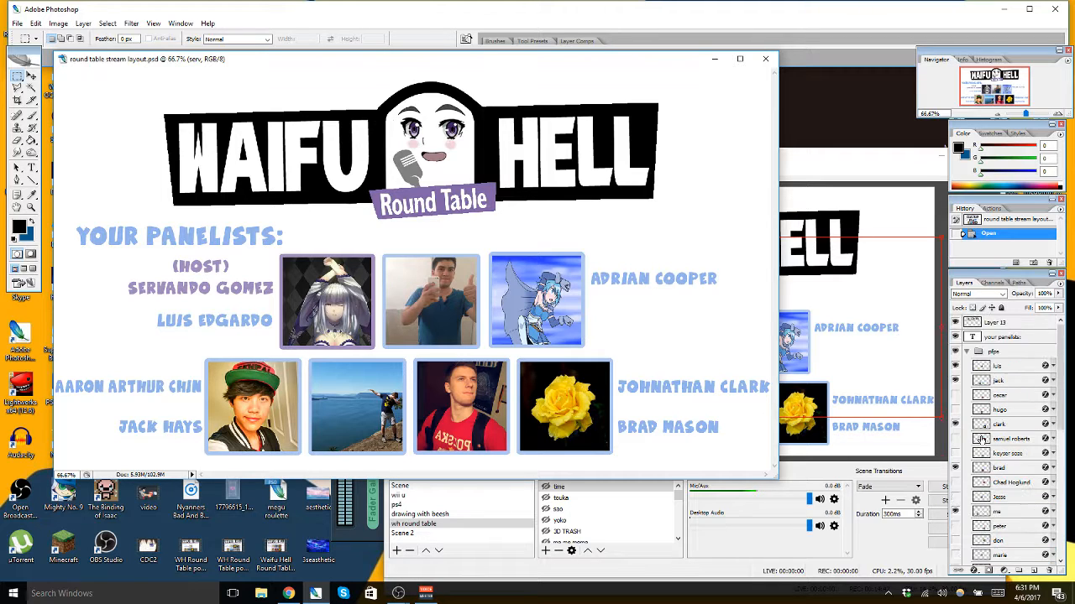
pyautogui.click(966, 351)
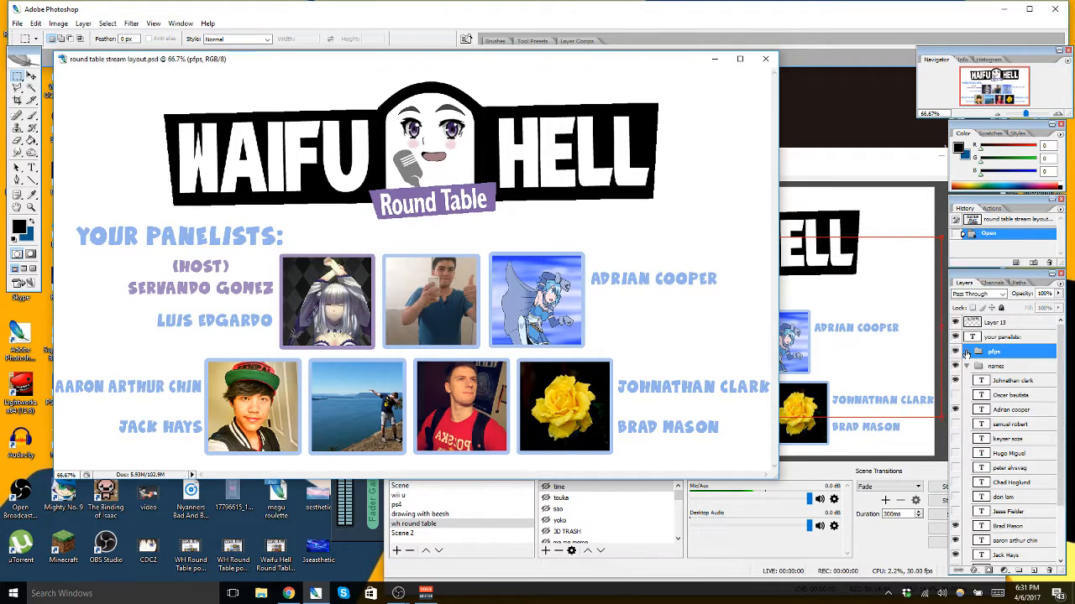
pyautogui.click(966, 366)
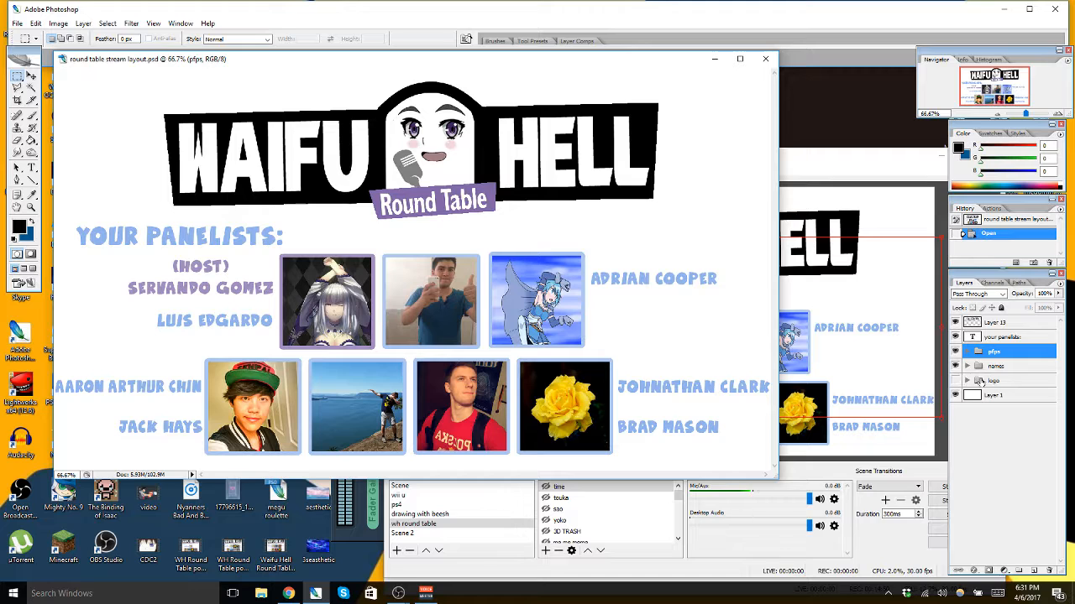
# Step: Expand the names group and briefly toggle two hidden panelist name layers to check them
pyautogui.click(967, 366)
pyautogui.scroll(-3, 964, 437)
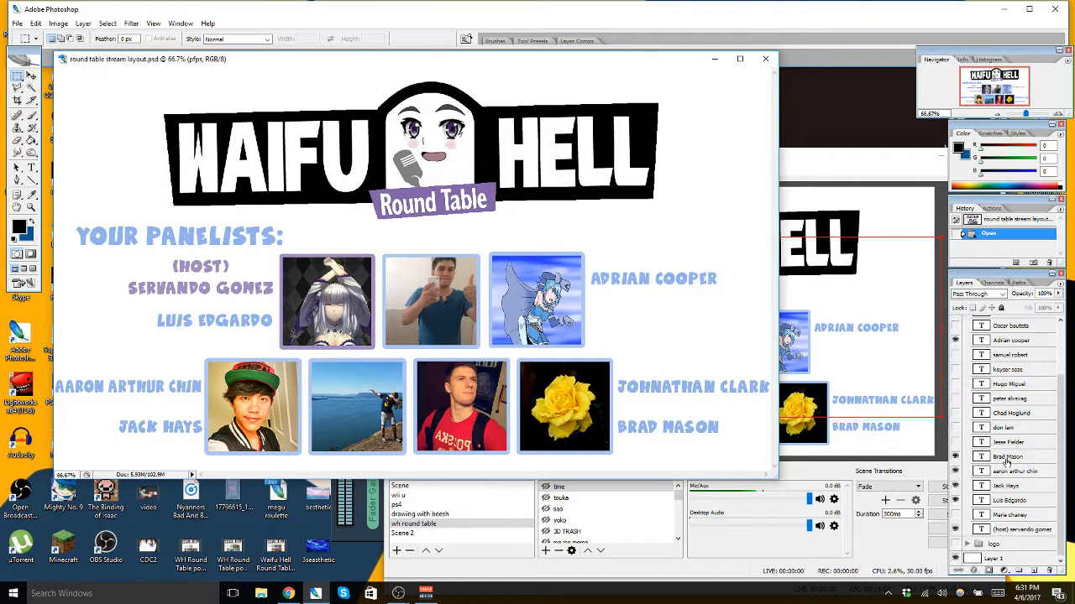
pyautogui.click(955, 443)
pyautogui.click(955, 442)
pyautogui.click(955, 427)
pyautogui.click(955, 428)
pyautogui.scroll(3, 957, 415)
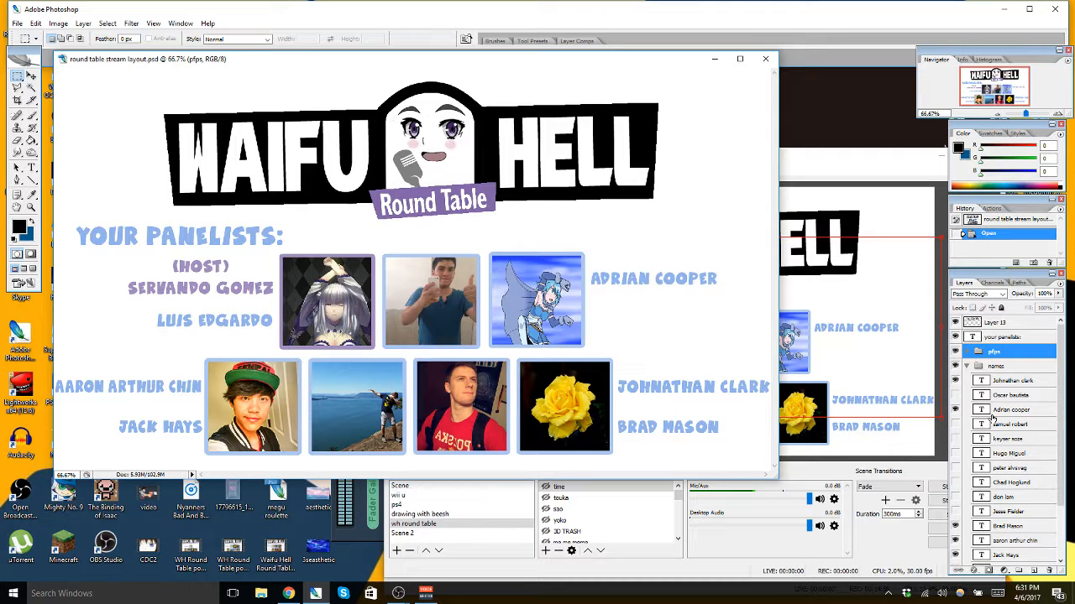
# Step: Preview several hidden panelist pictures in the pfps group by toggling their visibility, leaving them hidden and the group collapsed
pyautogui.click(966, 367)
pyautogui.click(966, 353)
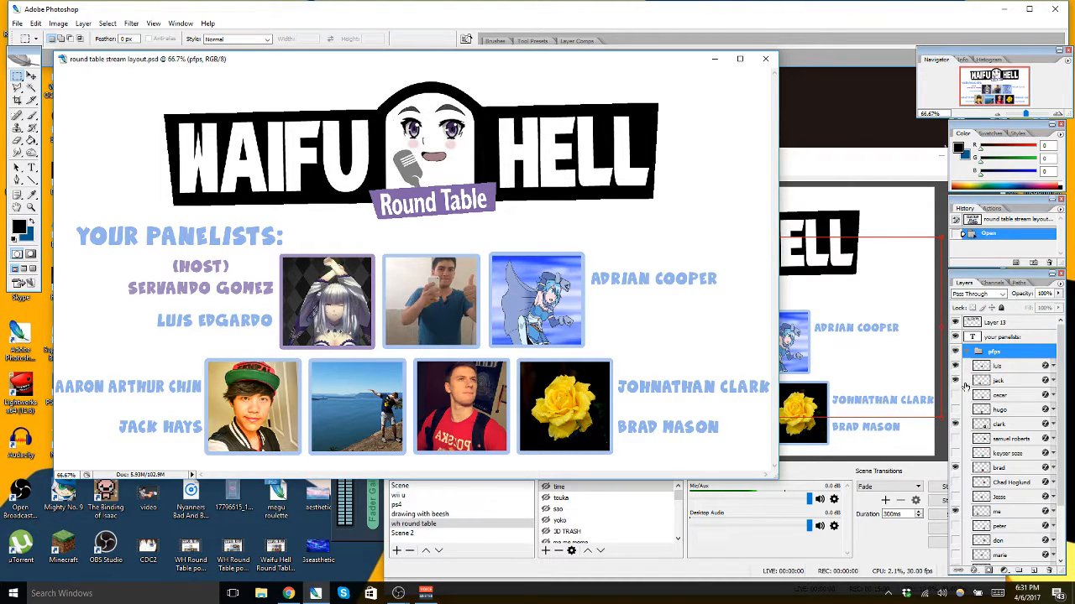
pyautogui.click(954, 395)
pyautogui.click(955, 396)
pyautogui.click(955, 396)
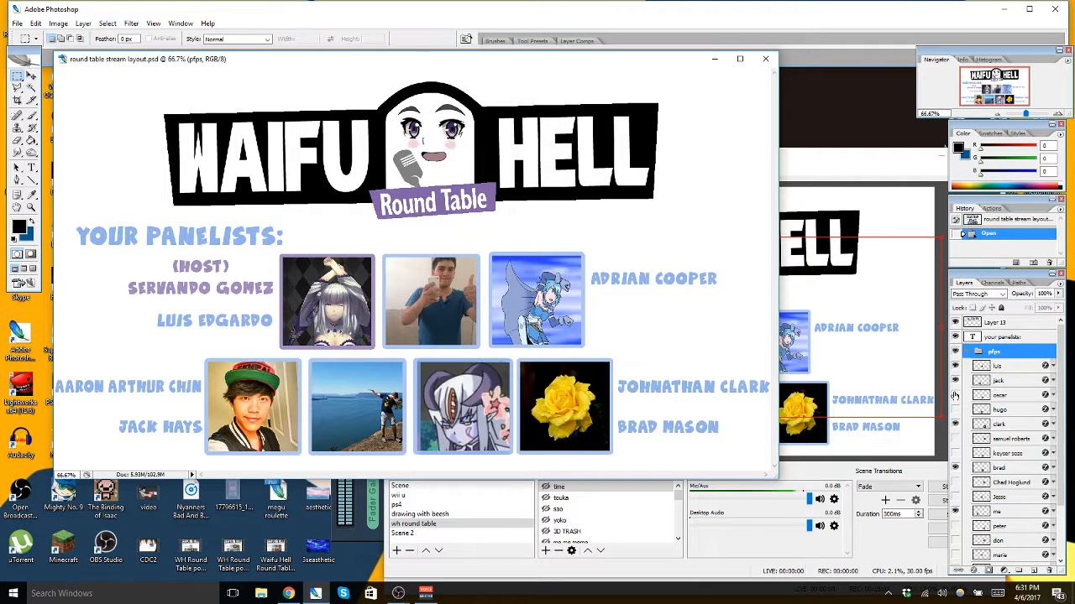
pyautogui.click(954, 396)
pyautogui.click(955, 410)
pyautogui.click(955, 411)
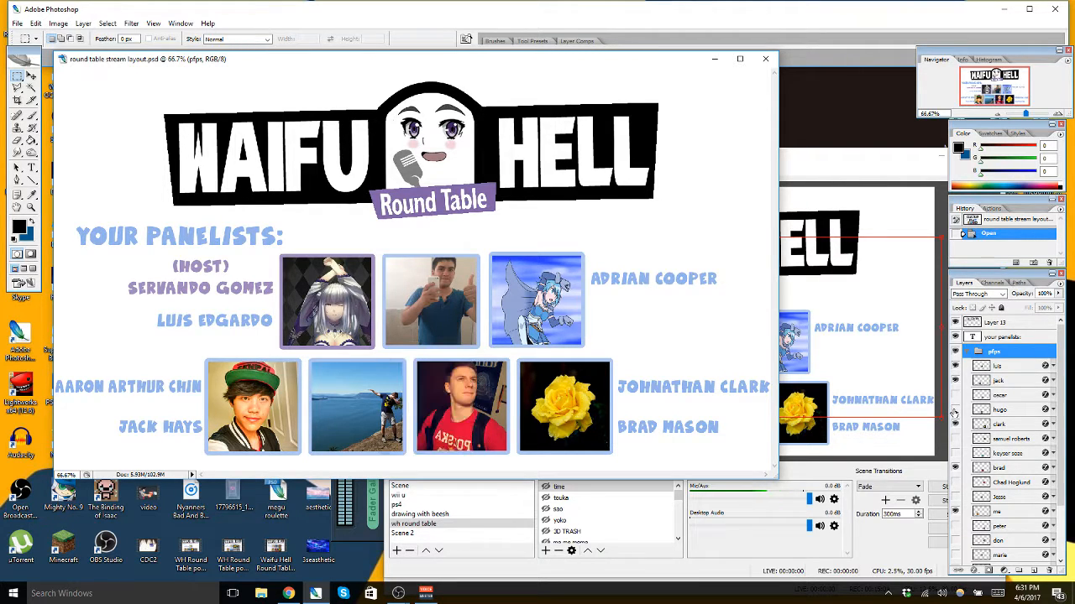
pyautogui.click(954, 454)
pyautogui.click(954, 453)
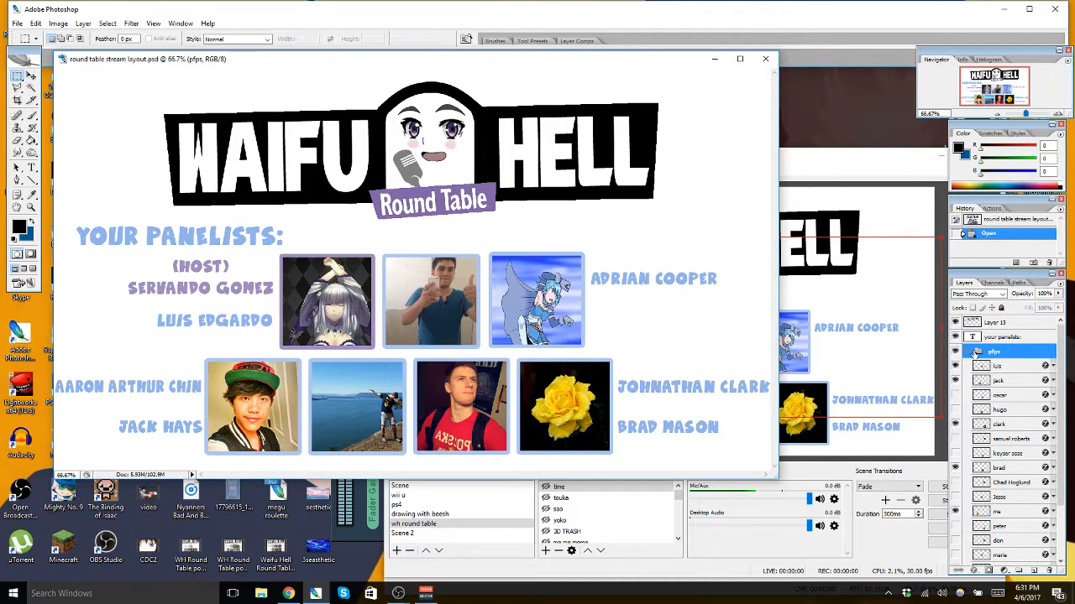
pyautogui.click(967, 353)
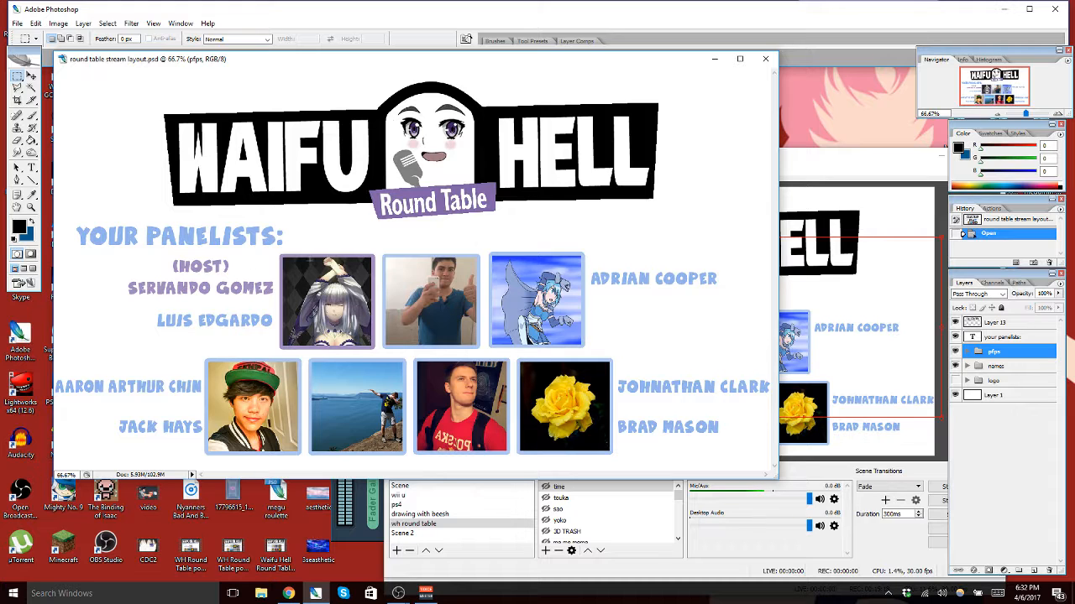
# Step: Open the pink-haired anime girl picture from the desktop's other folder in Photoshop
pyautogui.click(1001, 17)
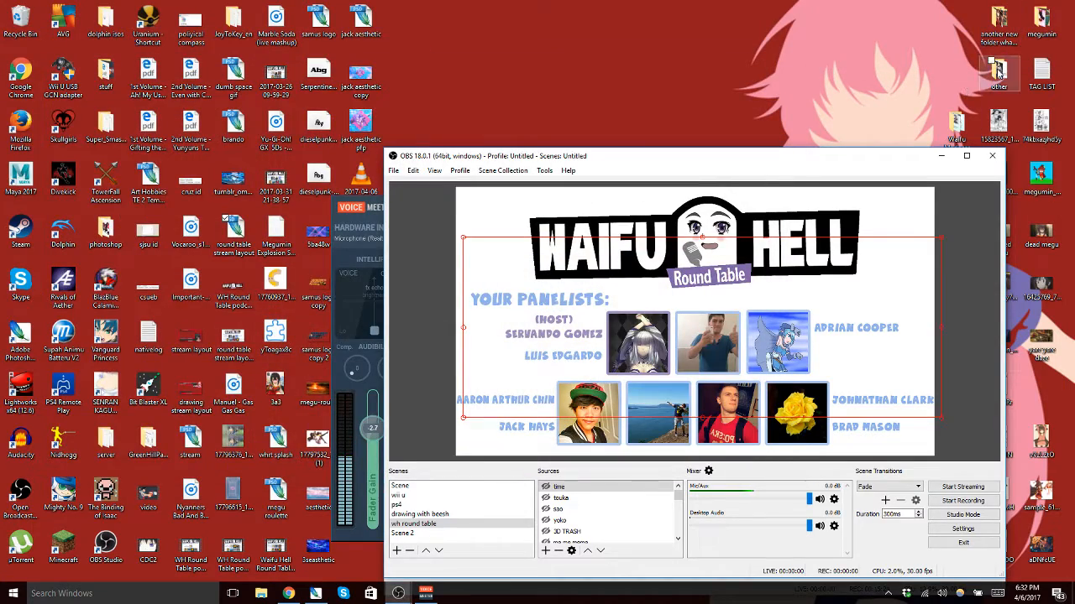
pyautogui.doubleClick(998, 72)
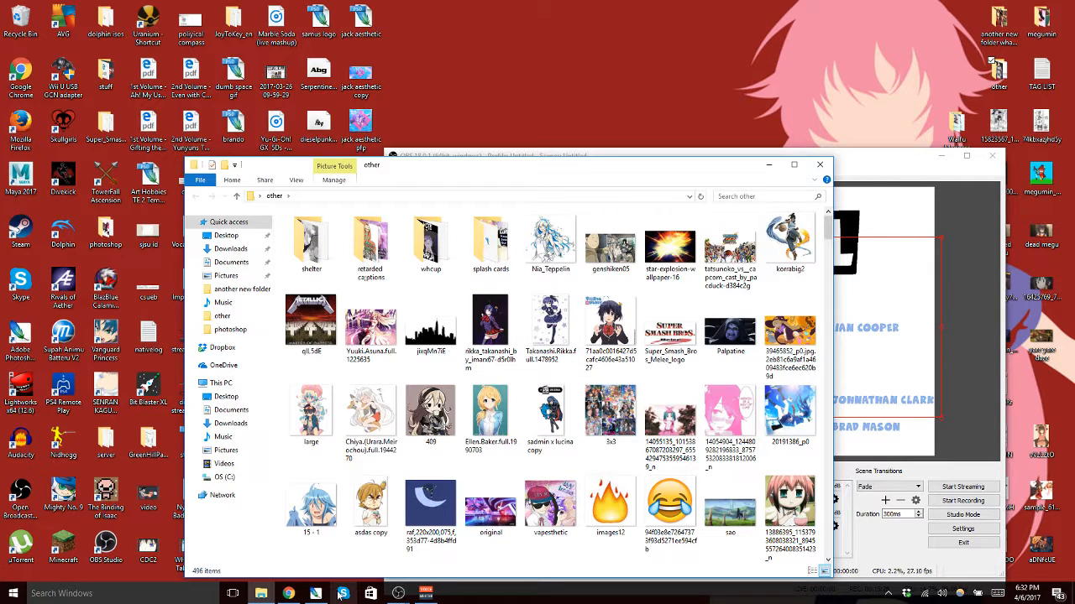
pyautogui.click(320, 595)
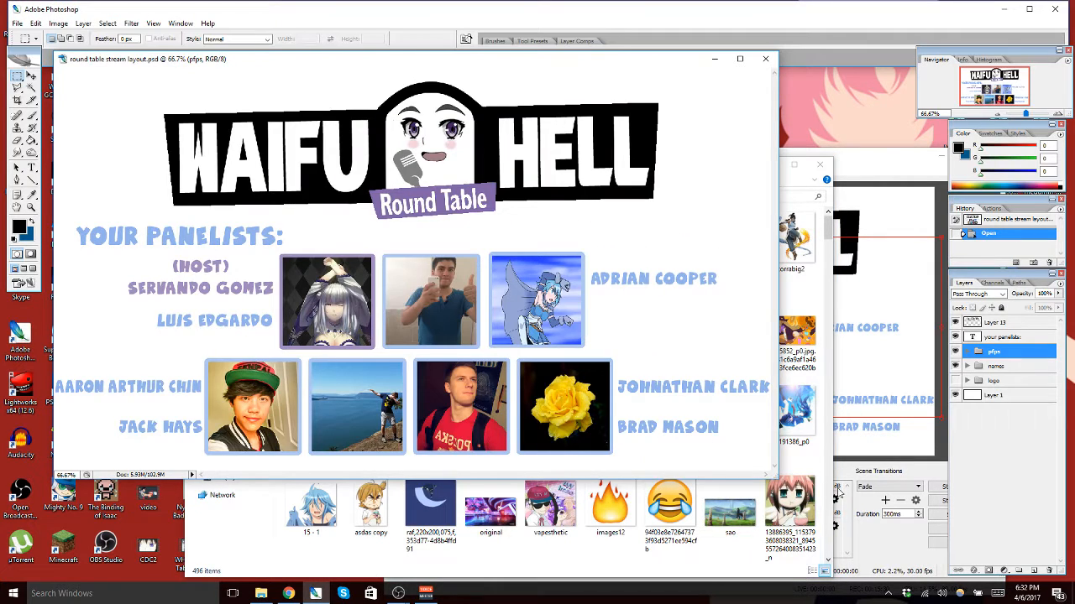
pyautogui.click(789, 507)
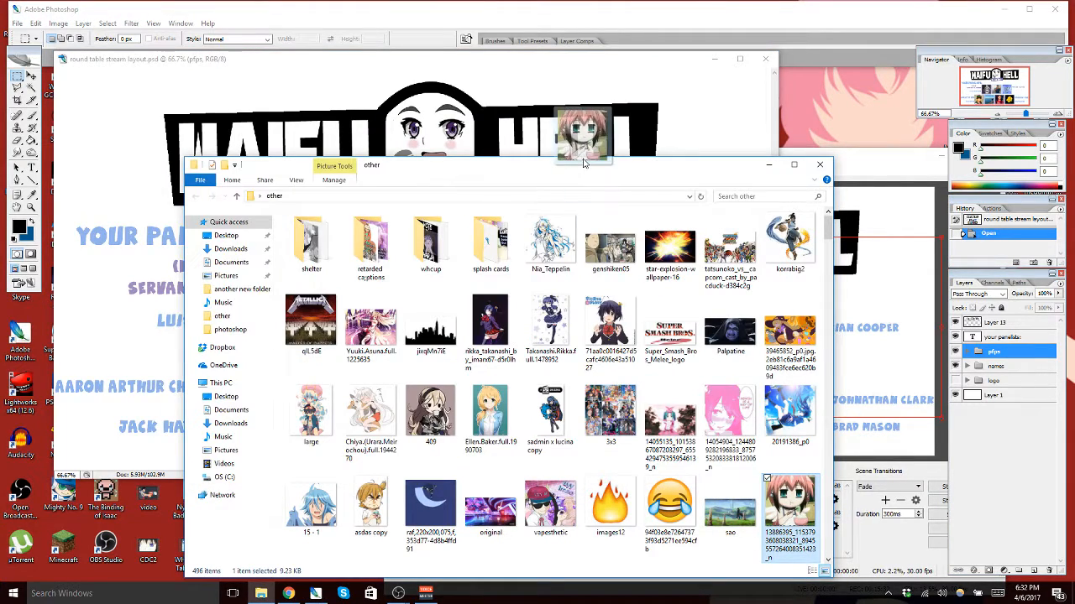
pyautogui.moveTo(588, 141); pyautogui.dragTo(586, 143)
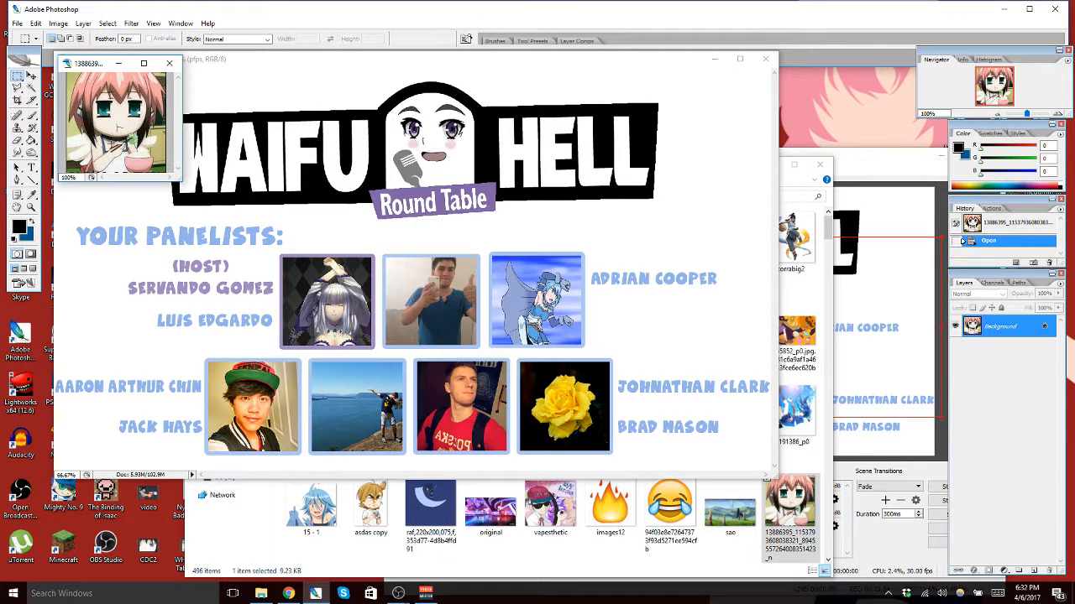
# Step: Copy the opened picture into the round table layout as a new layer and rename that layer with the new panelist's first name
pyautogui.press('v')
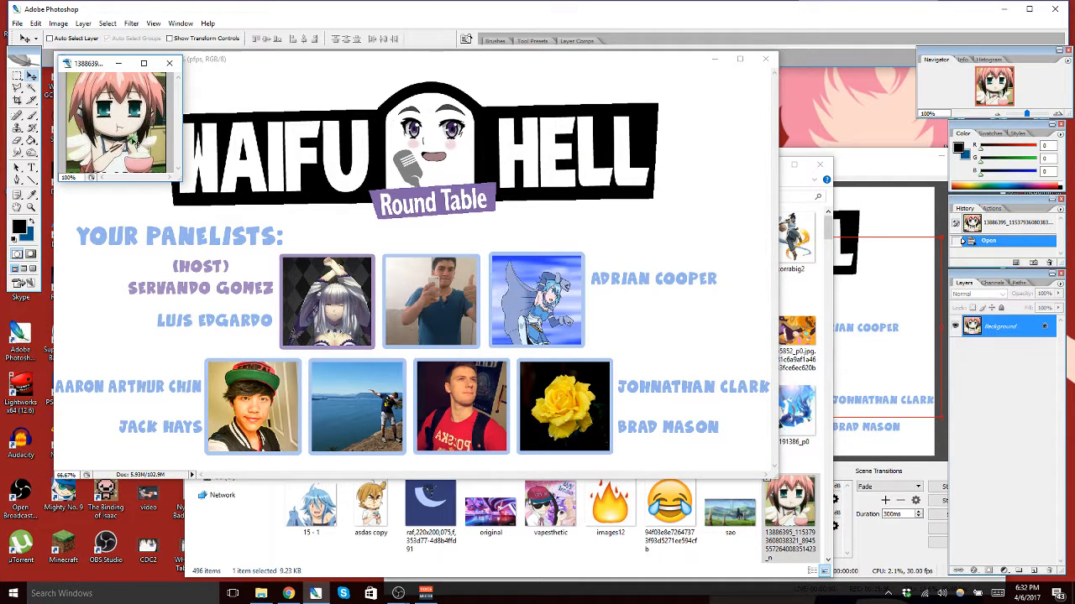
pyautogui.moveTo(131, 141); pyautogui.dragTo(380, 313)
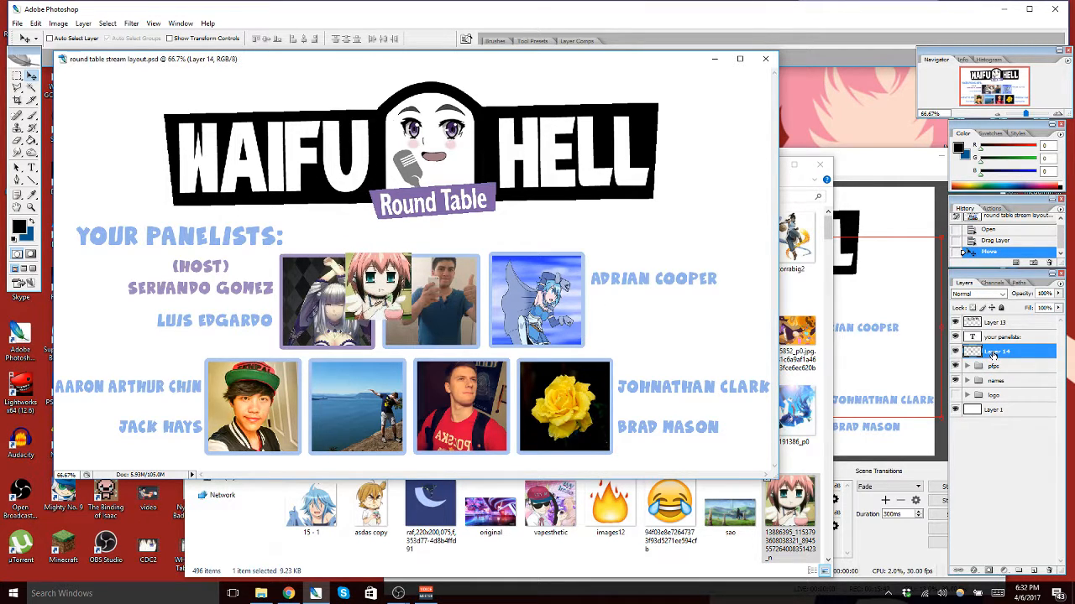
pyautogui.doubleClick(992, 354)
pyautogui.write('fred')
pyautogui.click(1016, 479)
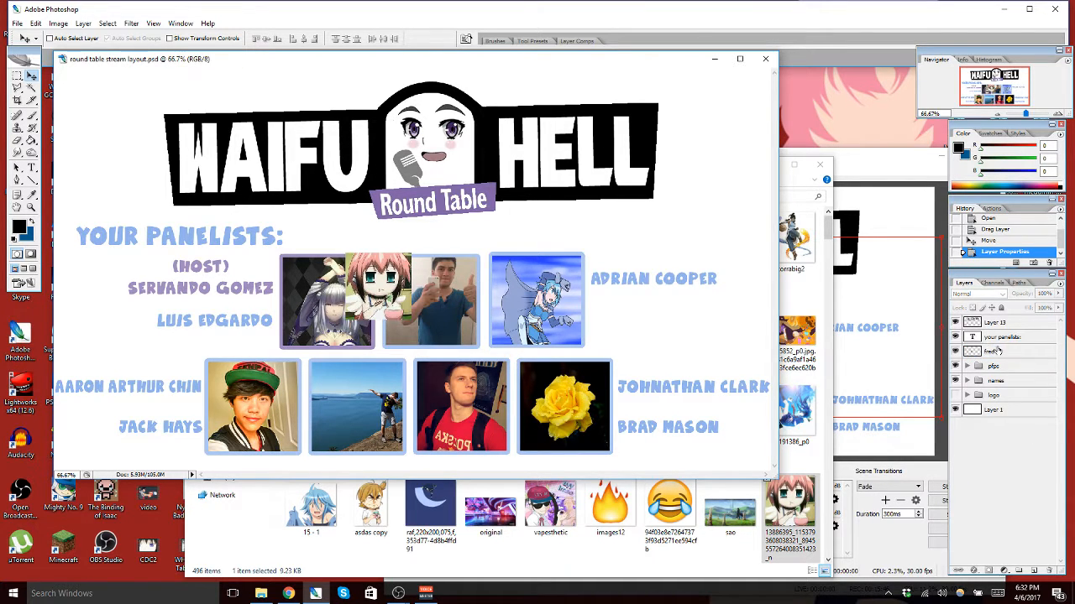
# Step: Put the new panelist's picture layer into the pfps group and place it first in the group
pyautogui.click(1000, 353)
pyautogui.moveTo(1000, 356); pyautogui.dragTo(979, 367)
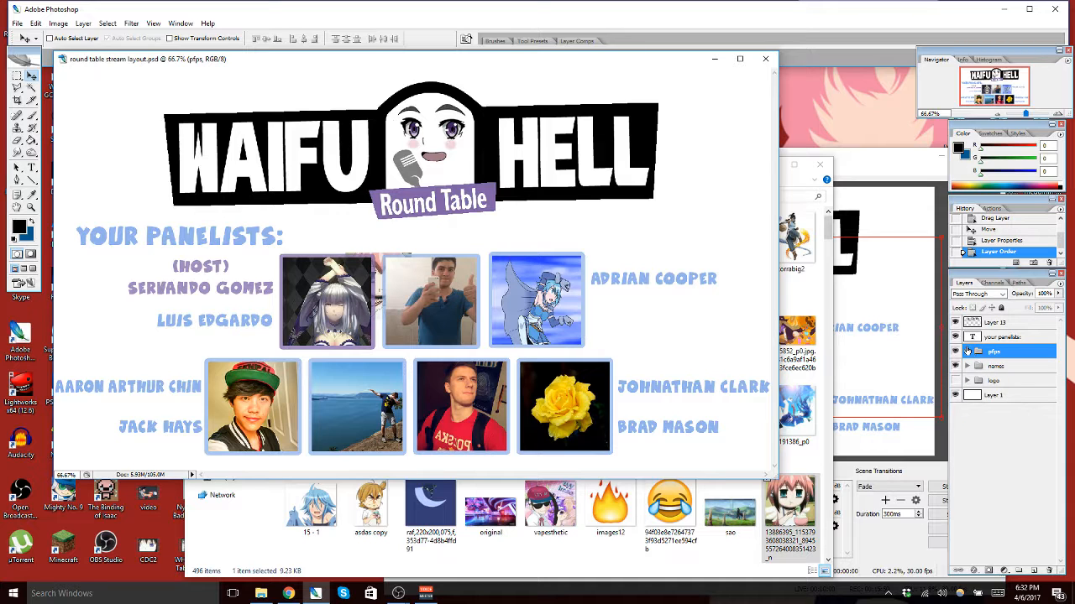
pyautogui.click(968, 353)
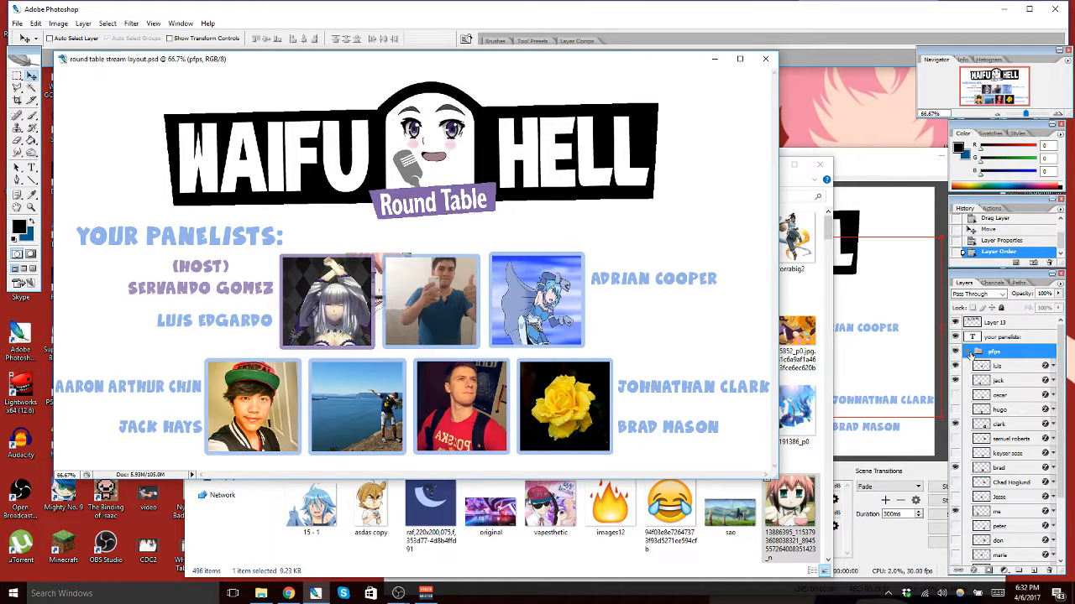
pyautogui.scroll(-2, 1004, 470)
pyautogui.click(1004, 518)
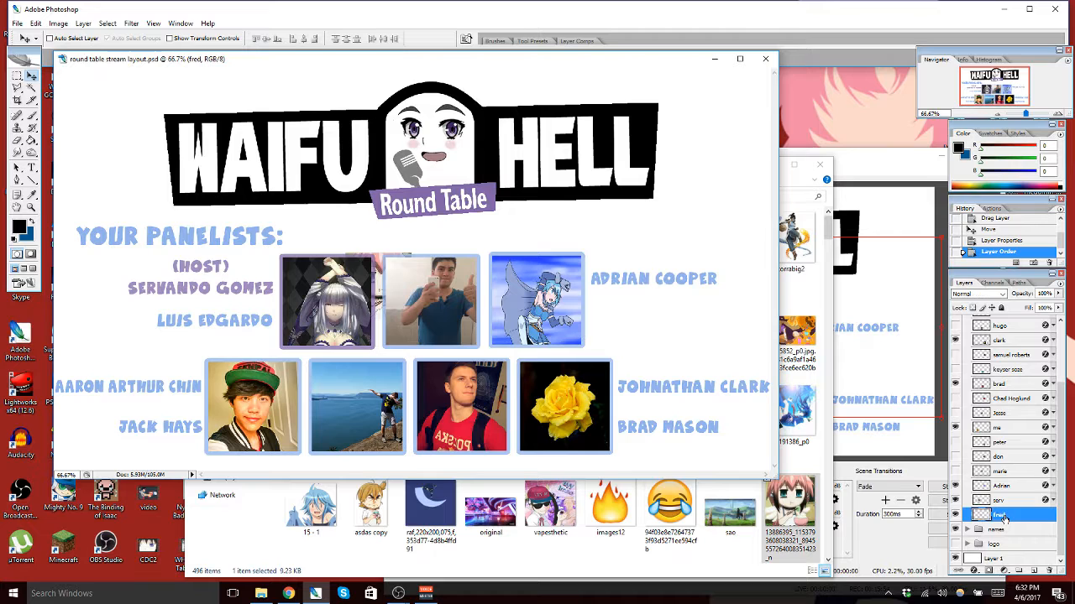
pyautogui.moveTo(1007, 518); pyautogui.dragTo(999, 366)
# Step: Align the new picture over the host's picture and enlarge it proportionally to about 134% to match that frame
pyautogui.moveTo(364, 302); pyautogui.dragTo(313, 317)
pyautogui.hotkey('ctrl', 't')
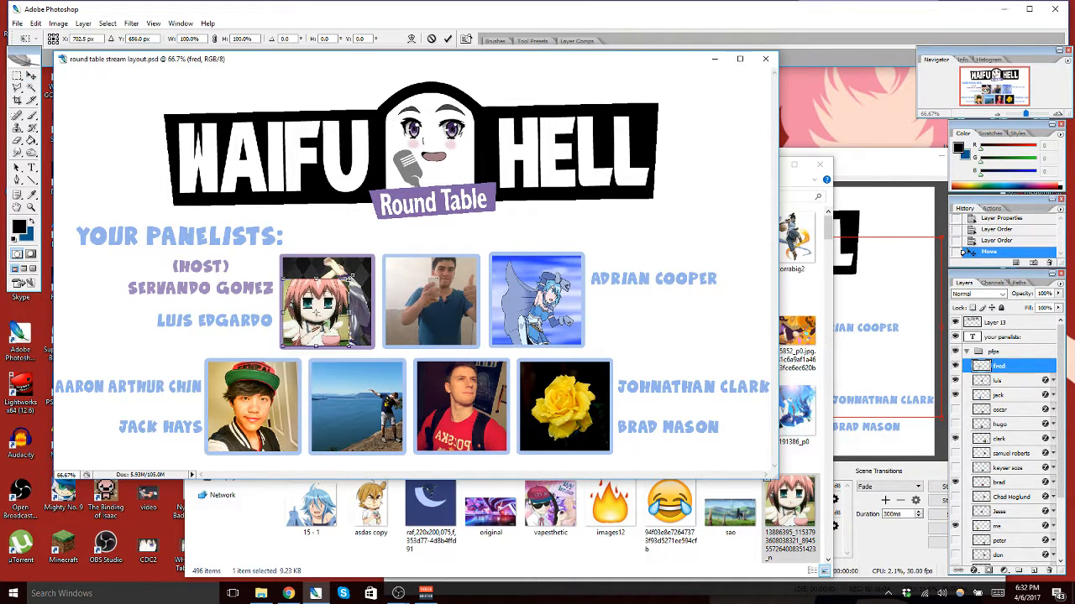
pyautogui.moveTo(353, 275); pyautogui.dragTo(376, 250)
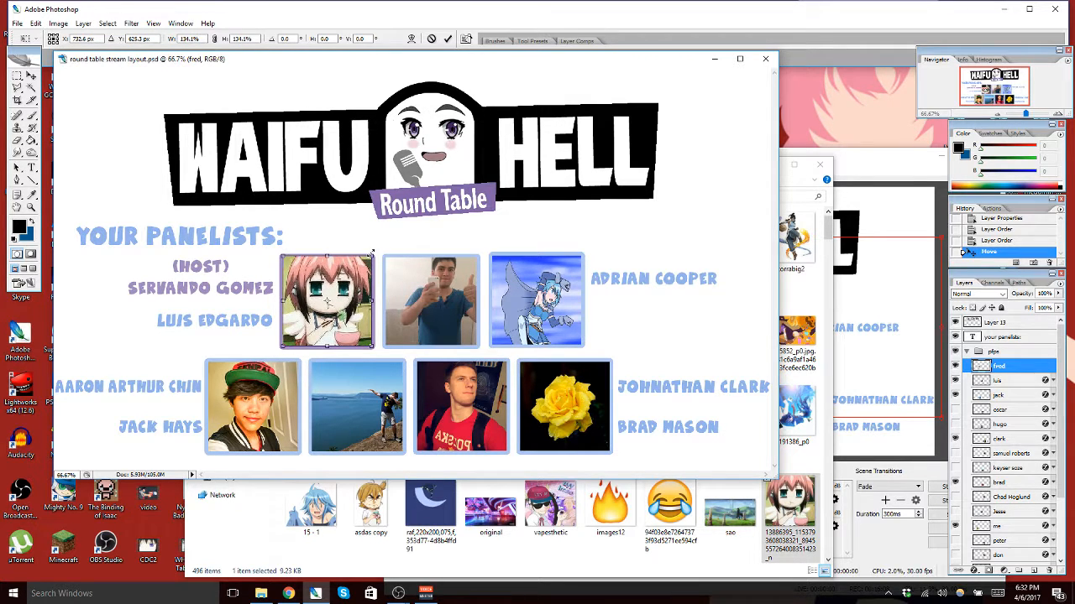
pyautogui.click(448, 40)
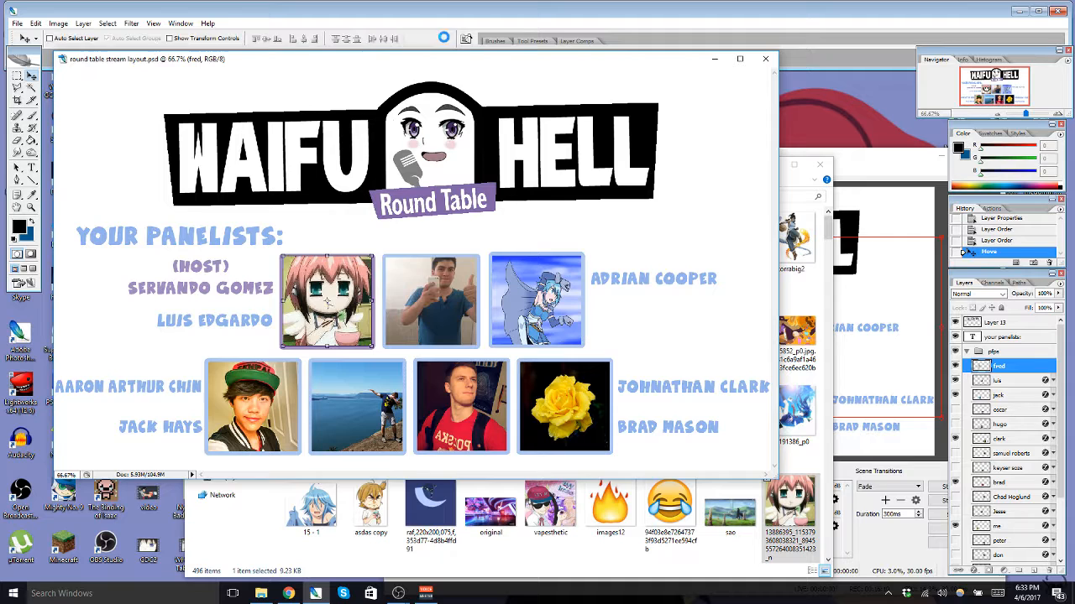
pyautogui.moveTo(328, 312); pyautogui.dragTo(329, 308)
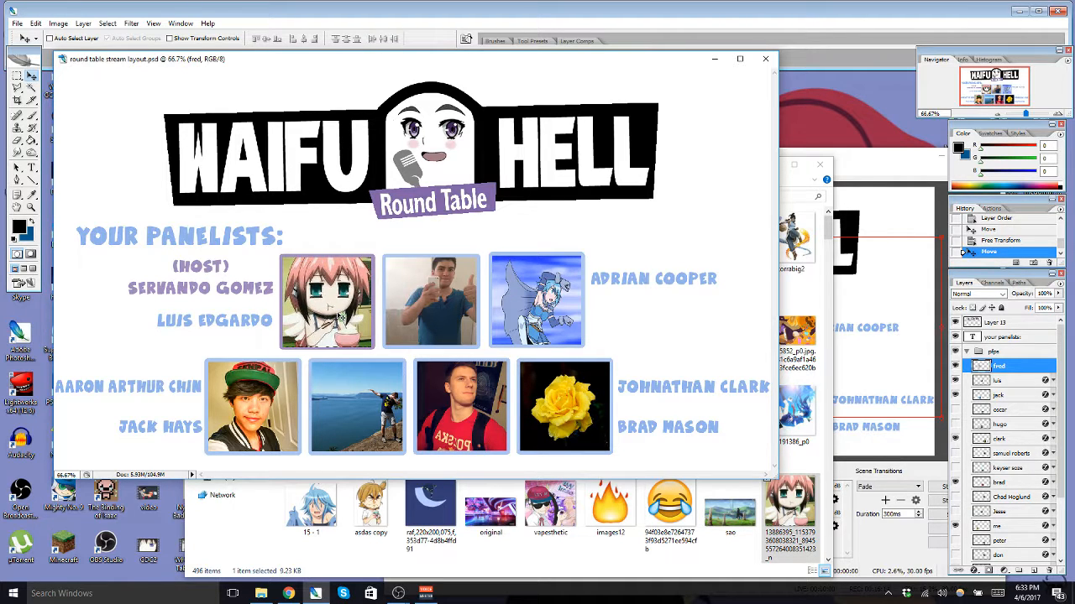
# Step: Move the new picture onto the third slot of the upper row and hide the layer of the panelist picture it replaces
pyautogui.moveTo(332, 314); pyautogui.dragTo(542, 316)
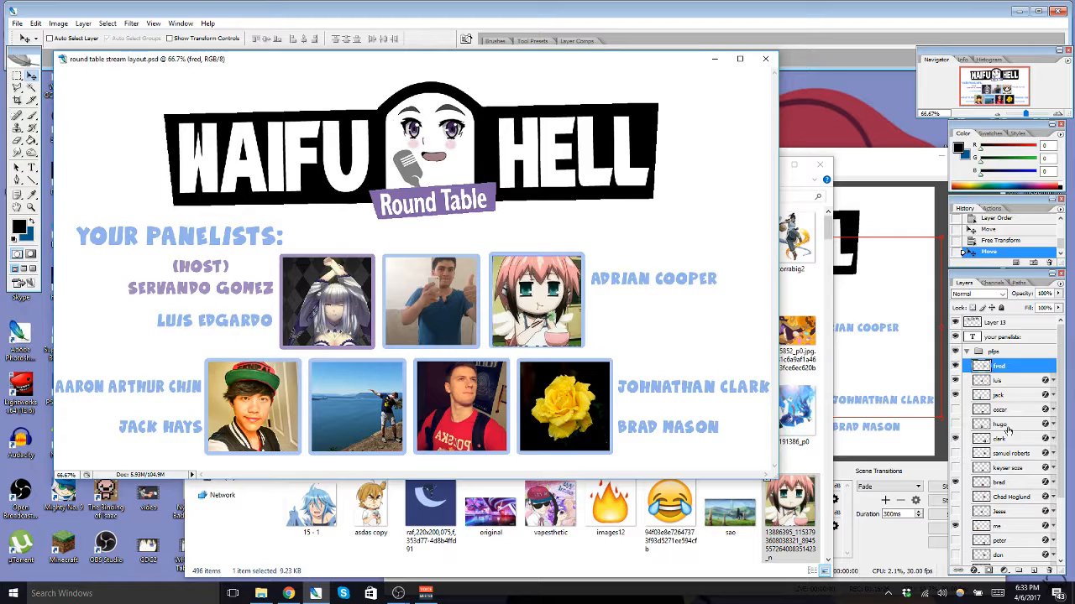
pyautogui.scroll(-2, 1007, 430)
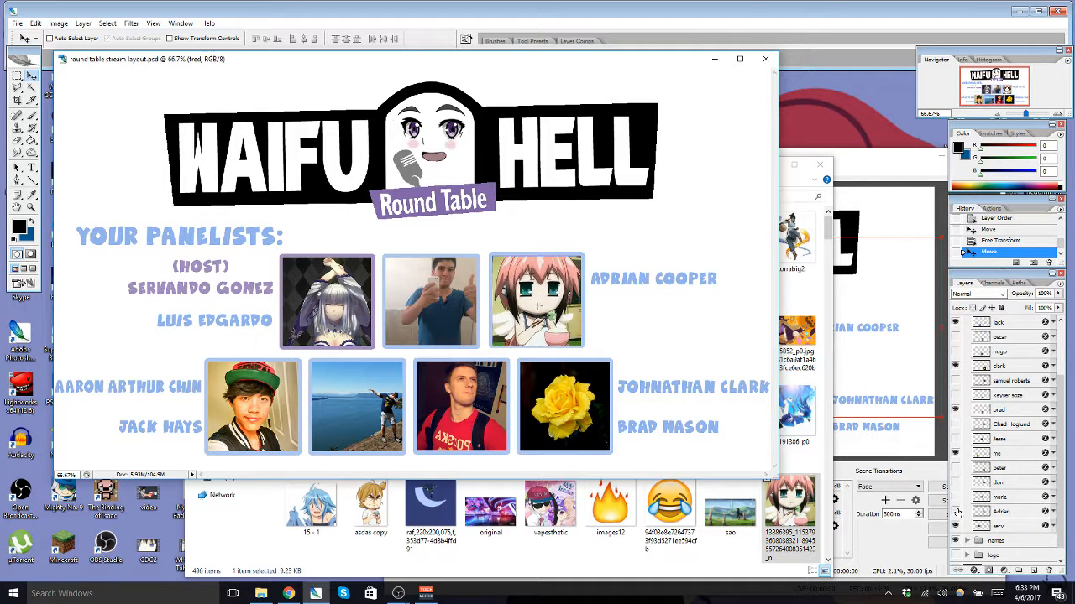
pyautogui.click(956, 511)
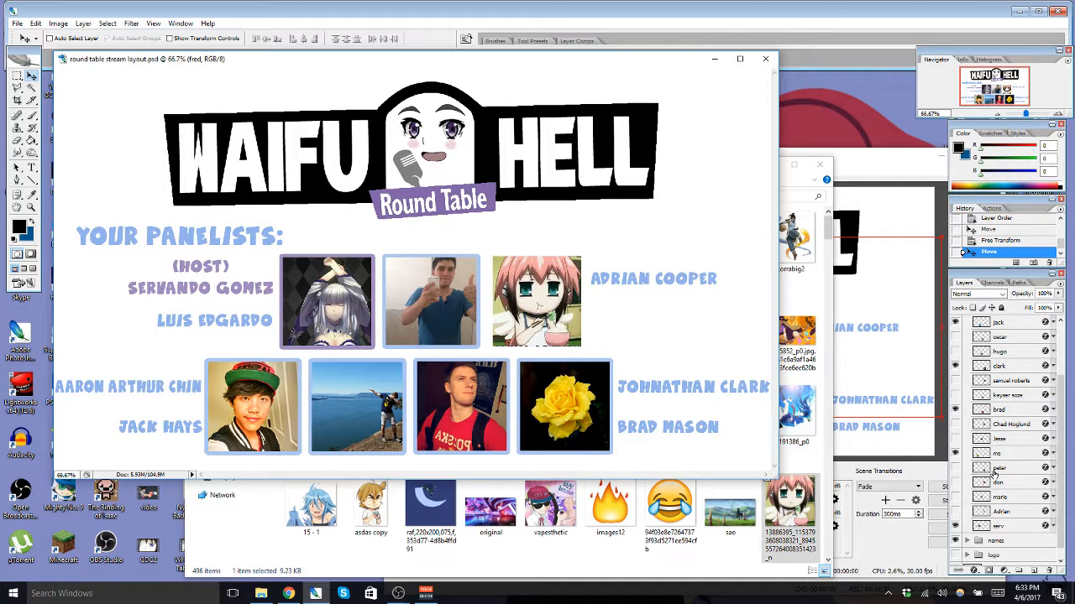
# Step: Copy the layer style of the neighbouring panelist picture layer and paste it onto the new panelist's picture layer
pyautogui.scroll(2, 994, 472)
pyautogui.click(1010, 365)
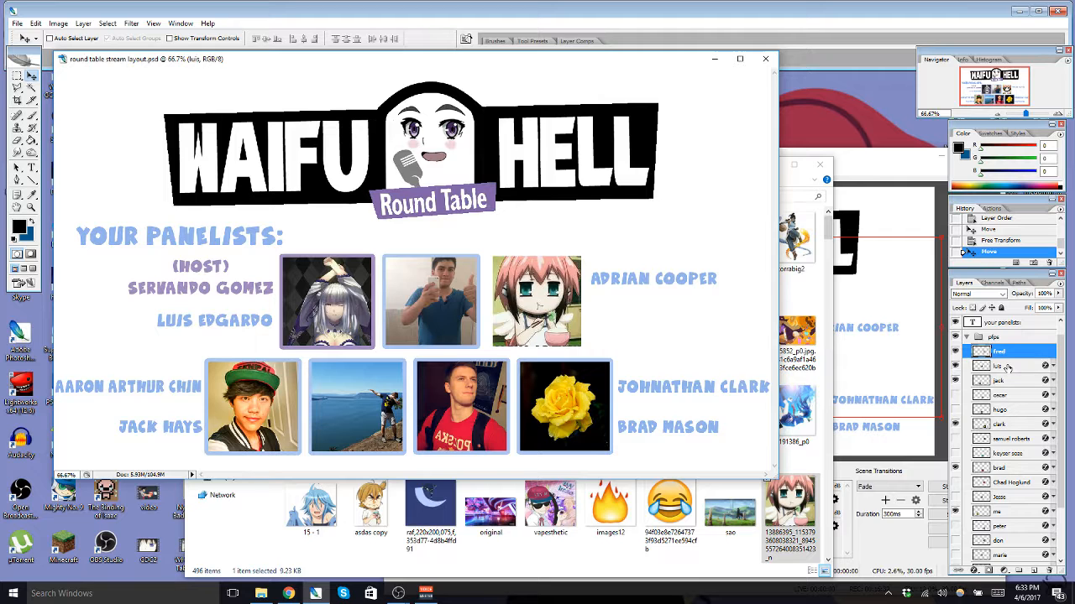
pyautogui.rightClick(1010, 367)
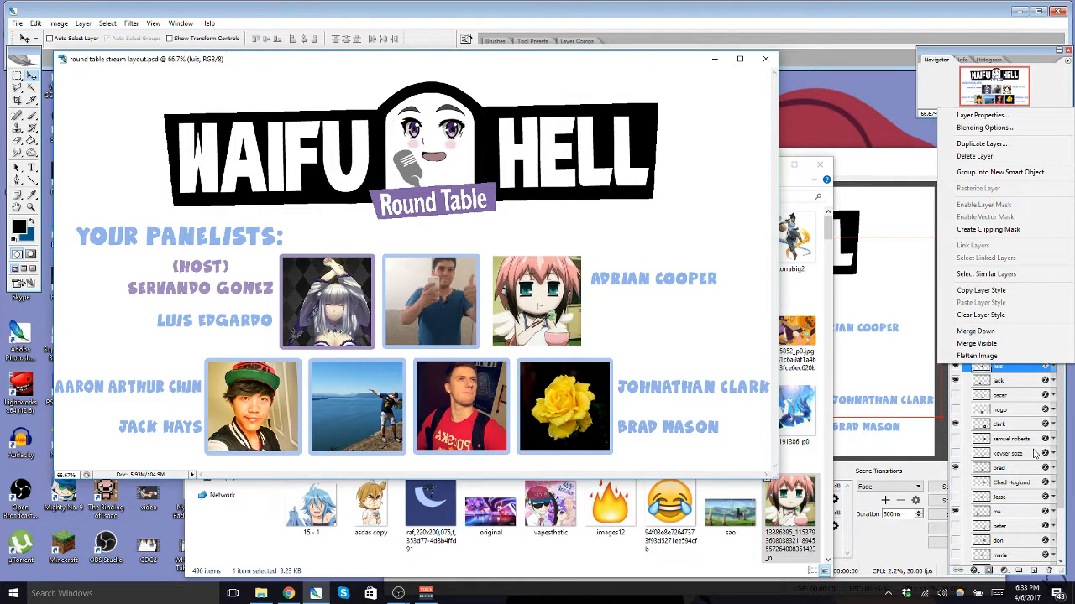
pyautogui.click(1008, 419)
pyautogui.rightClick(1013, 369)
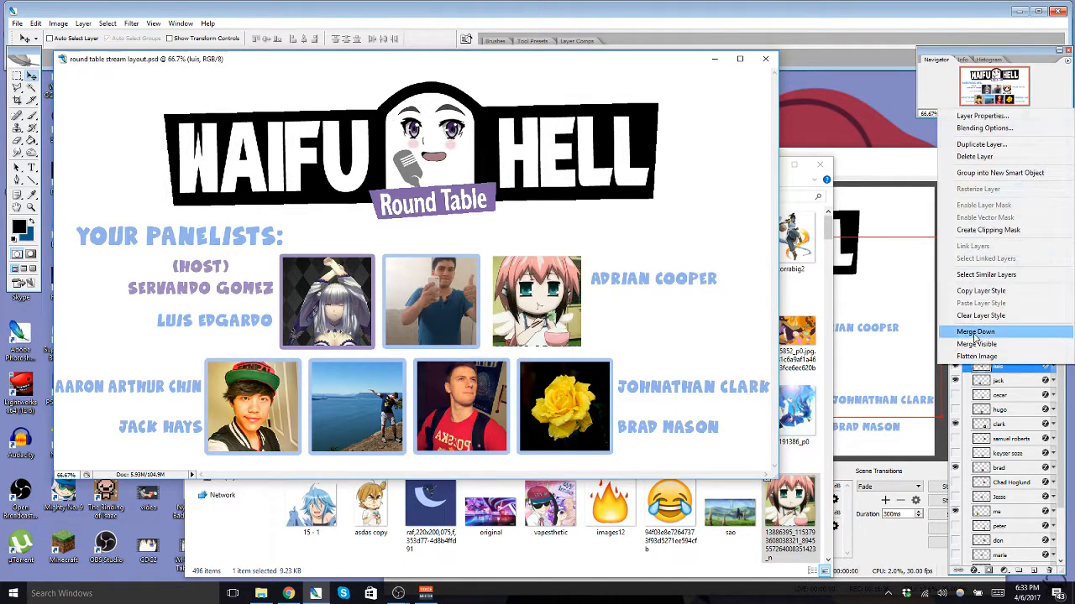
pyautogui.click(968, 294)
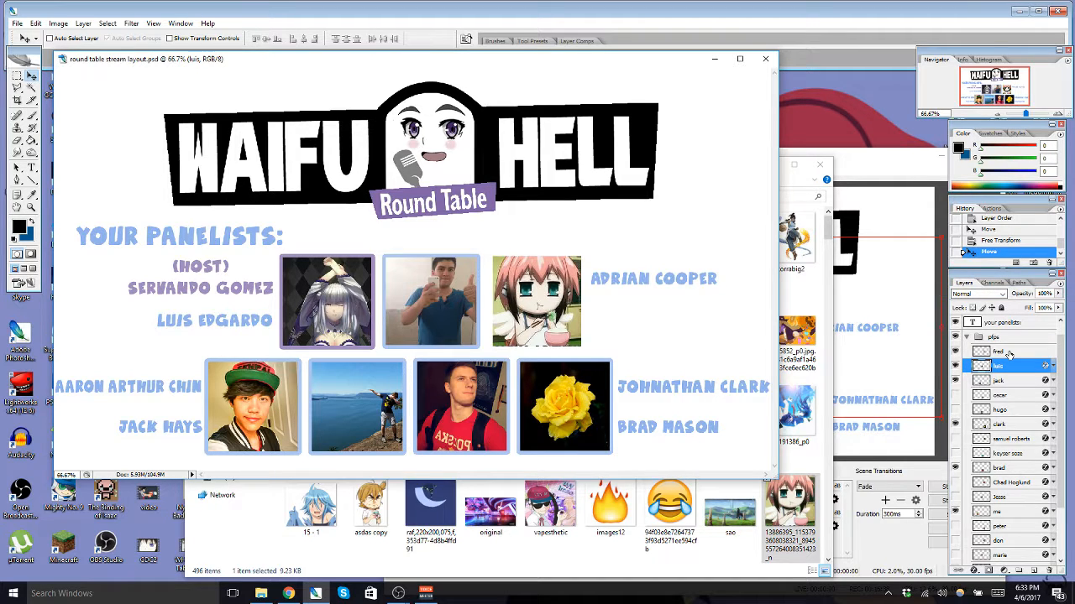
pyautogui.click(994, 351)
pyautogui.rightClick(994, 351)
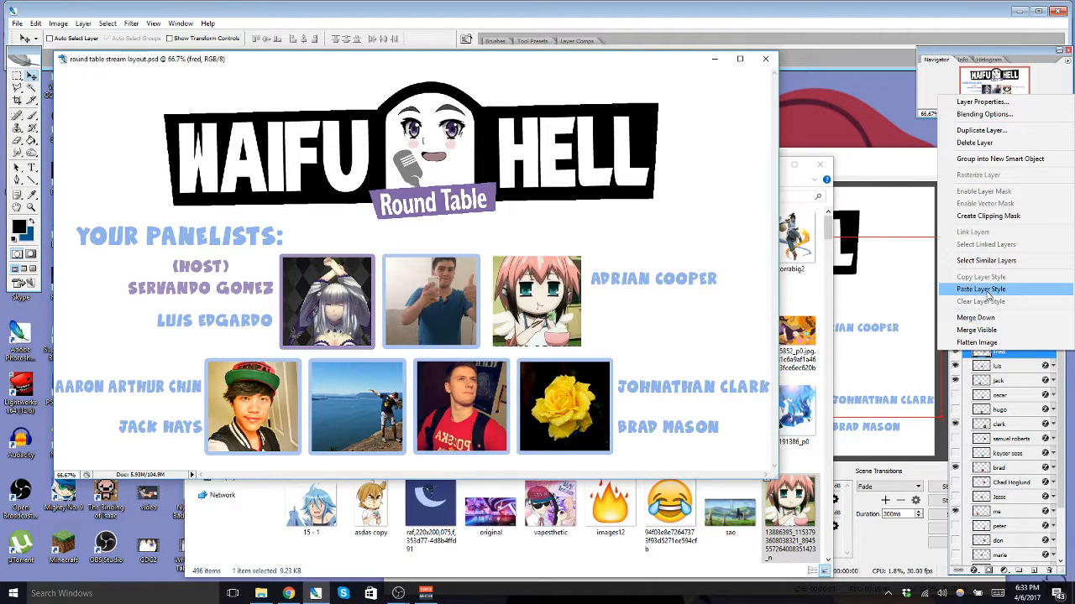
pyautogui.click(987, 290)
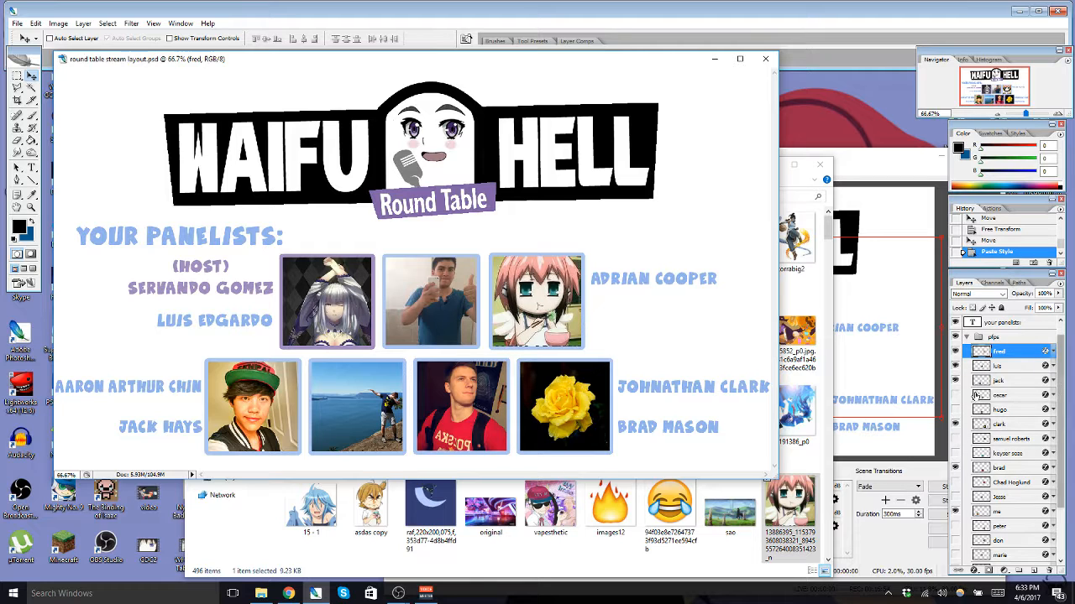
# Step: In the names group, duplicate the text layer of the replaced panelist's name beside the third upper picture and hide the original
pyautogui.click(966, 337)
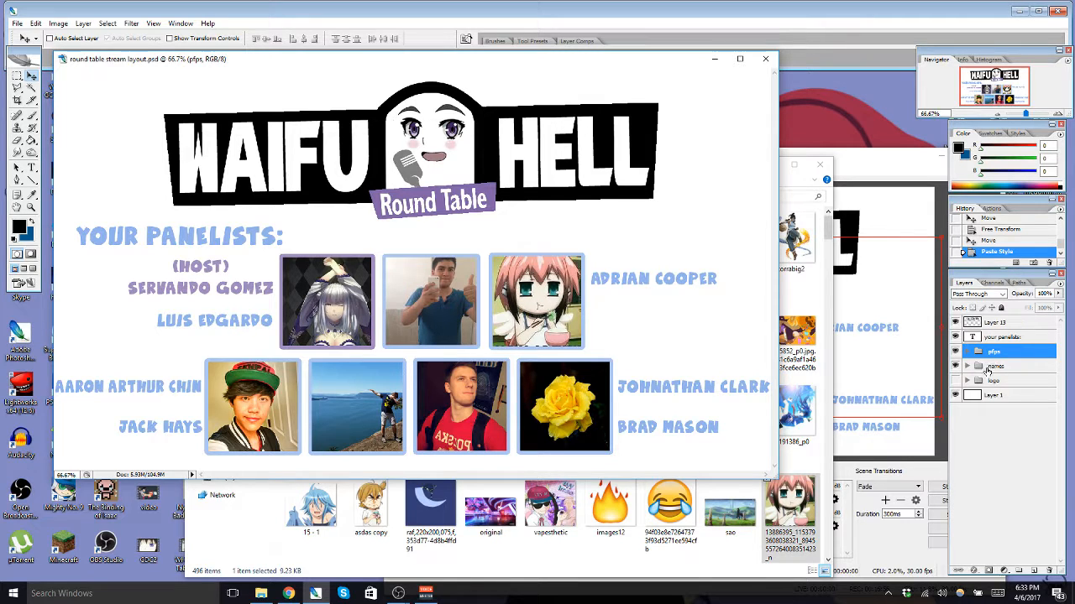
pyautogui.click(967, 367)
pyautogui.scroll(-2, 1005, 387)
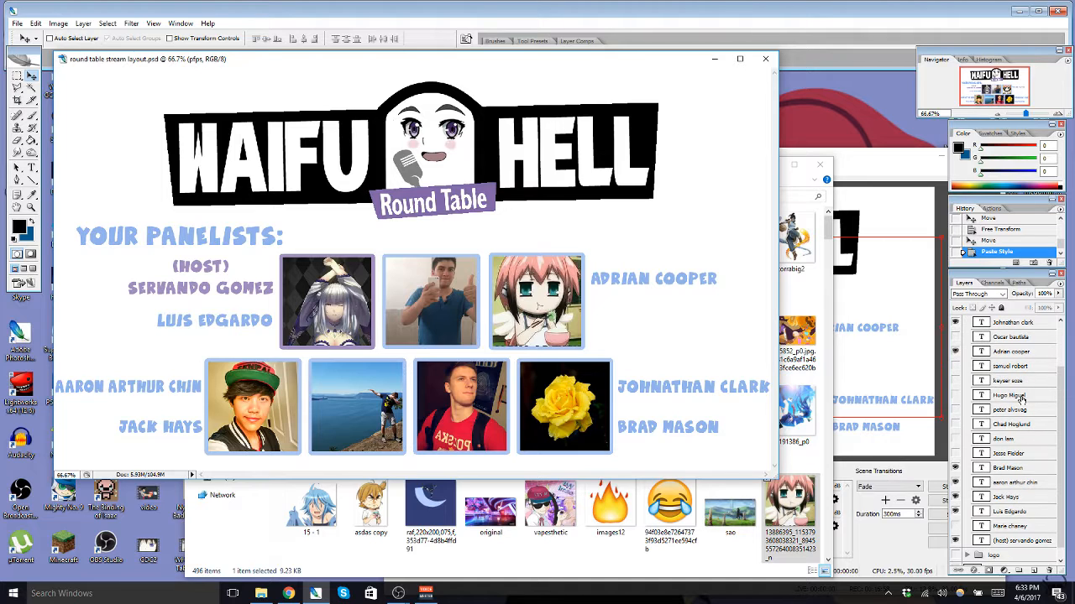
pyautogui.click(1011, 353)
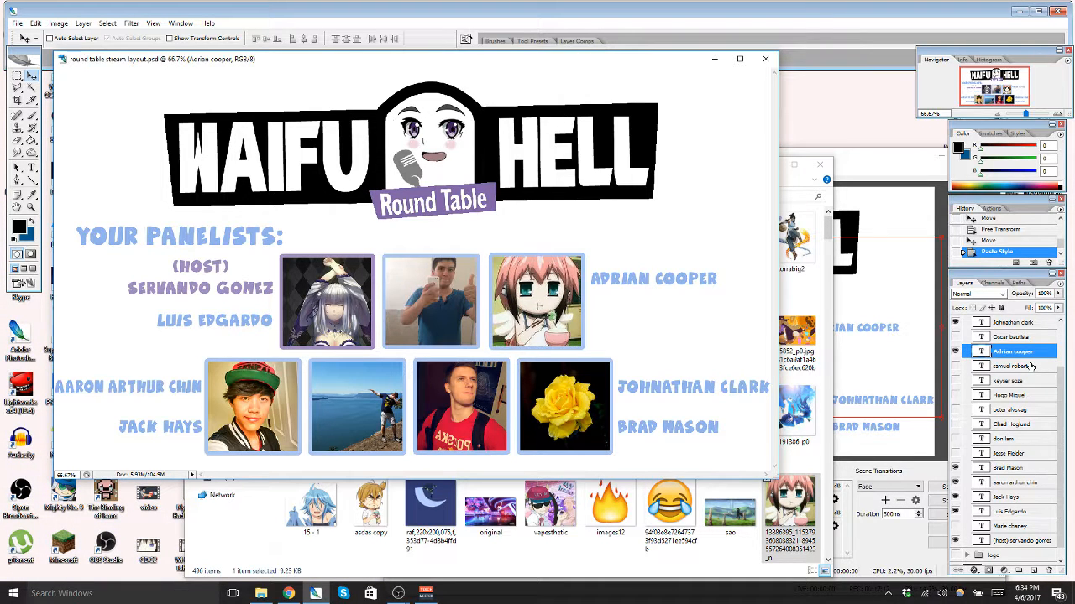
pyautogui.hotkey('ctrl', 'j')
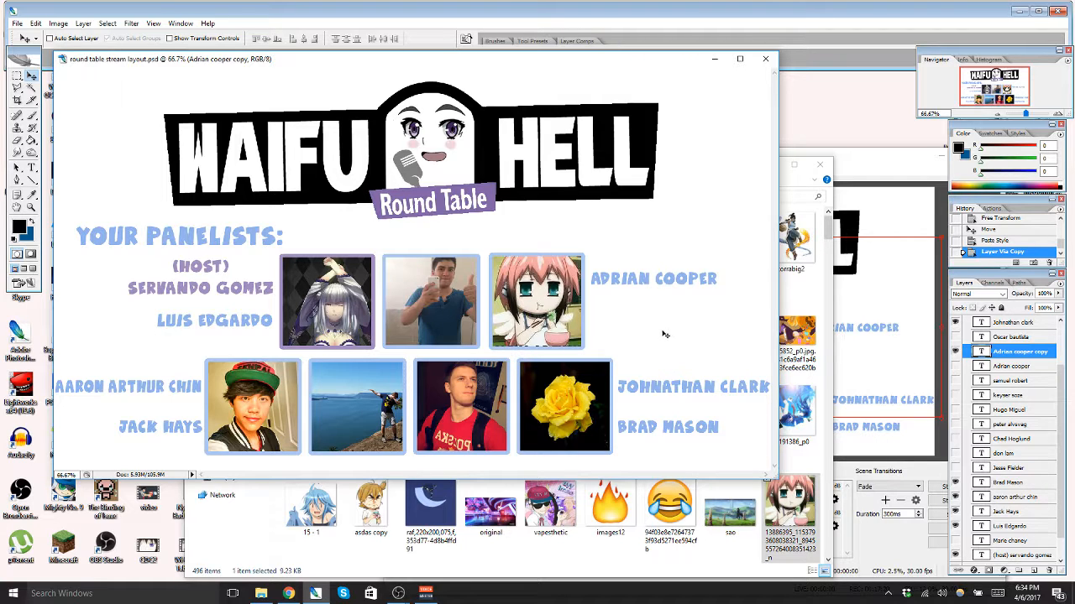
# Step: Replace the text of the duplicated name layer with the new panelist's first name
pyautogui.press('t')
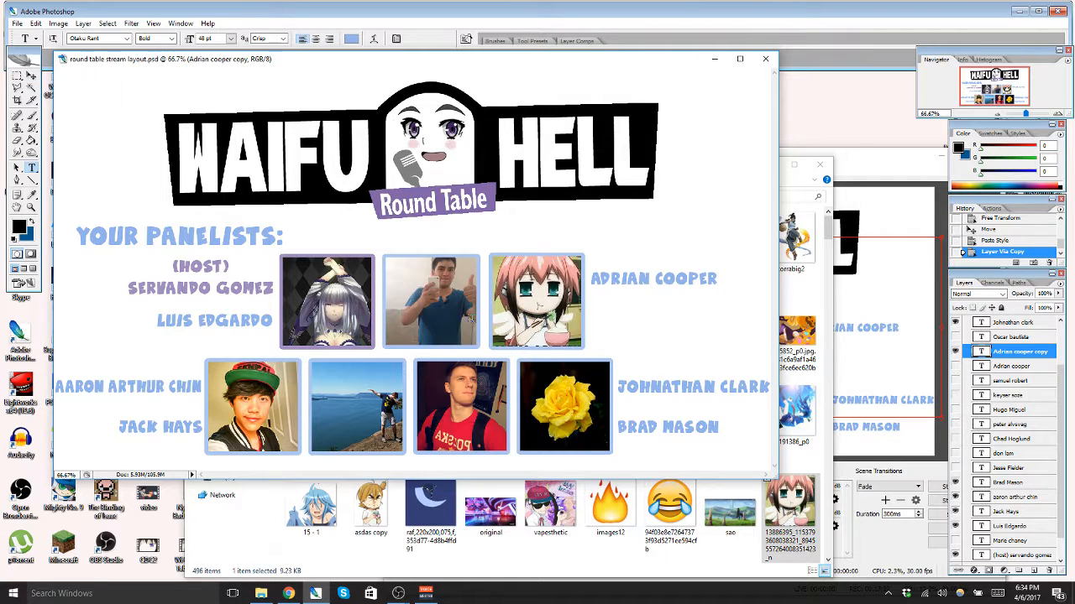
pyautogui.click(692, 283)
pyautogui.moveTo(724, 278); pyautogui.dragTo(548, 289)
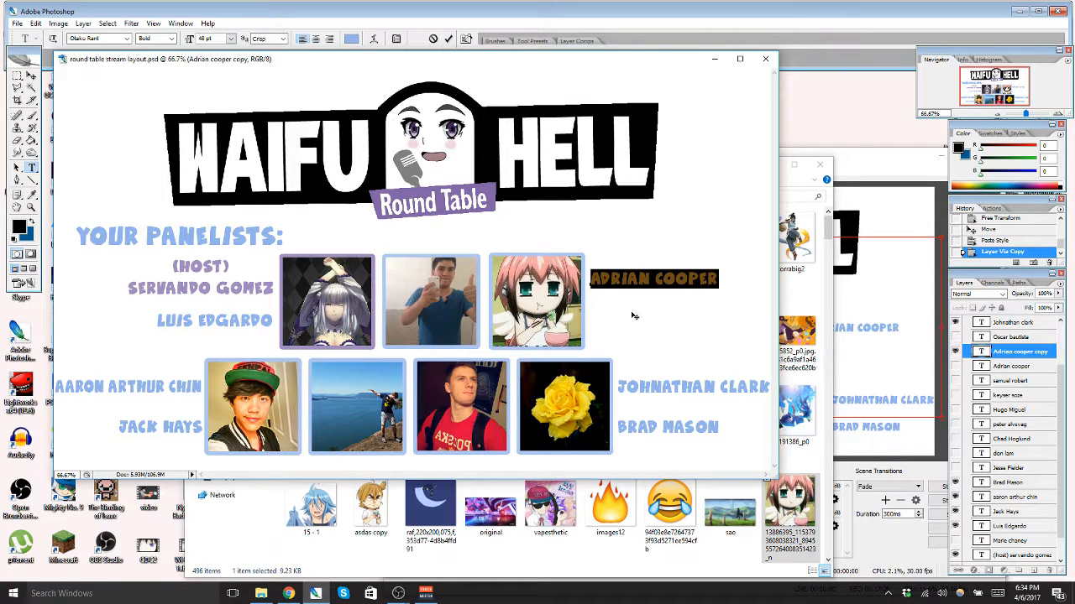
pyautogui.write('FRED')
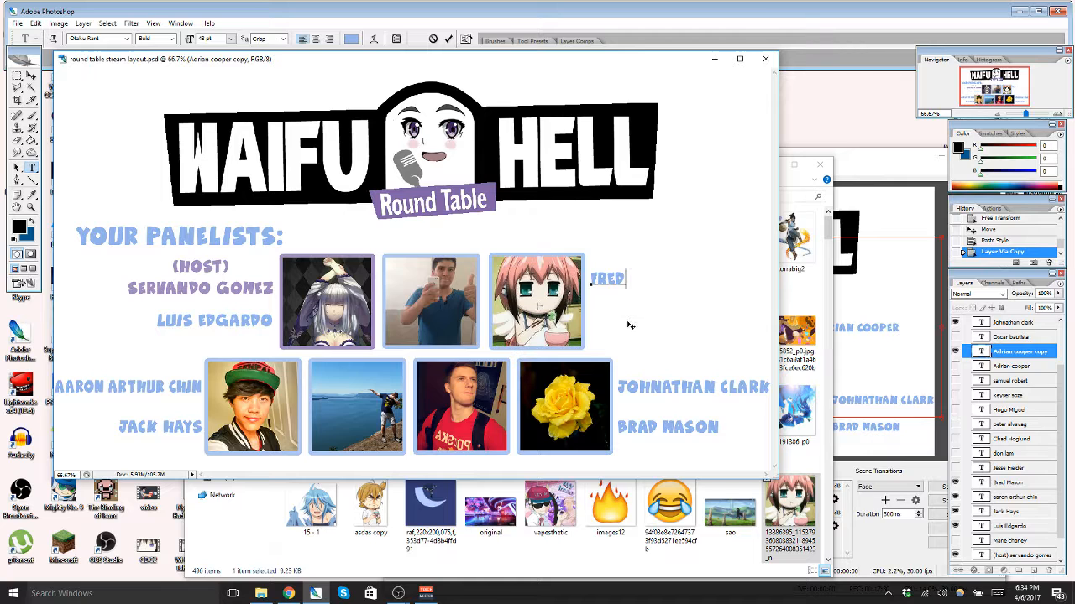
pyautogui.click(447, 40)
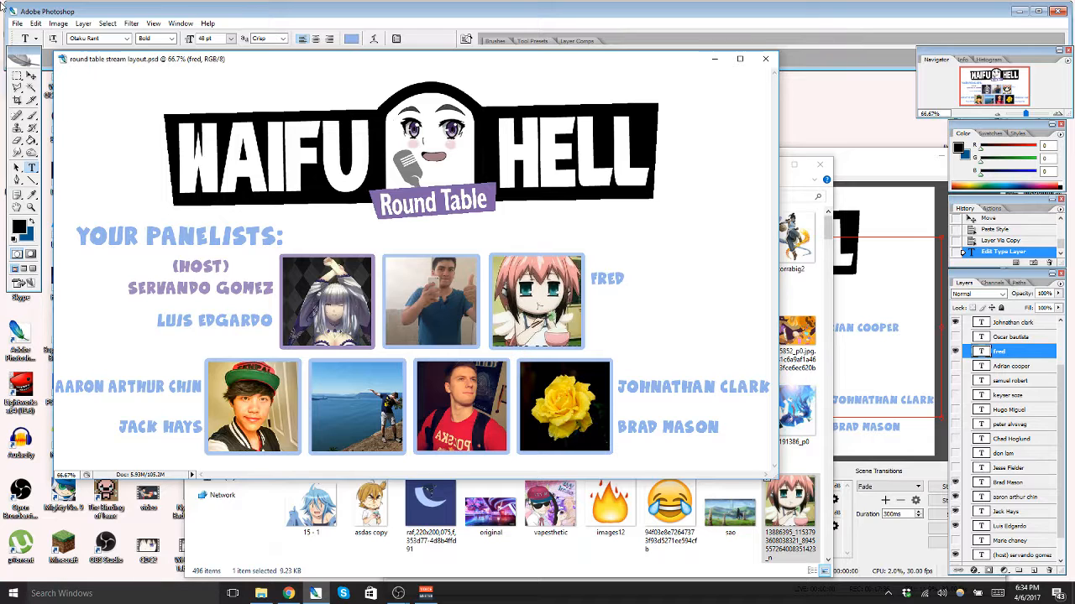
# Step: Close Photoshop without saving the round table layout, and close the folder window of pictures
pyautogui.click(74, 40)
pyautogui.click(1057, 10)
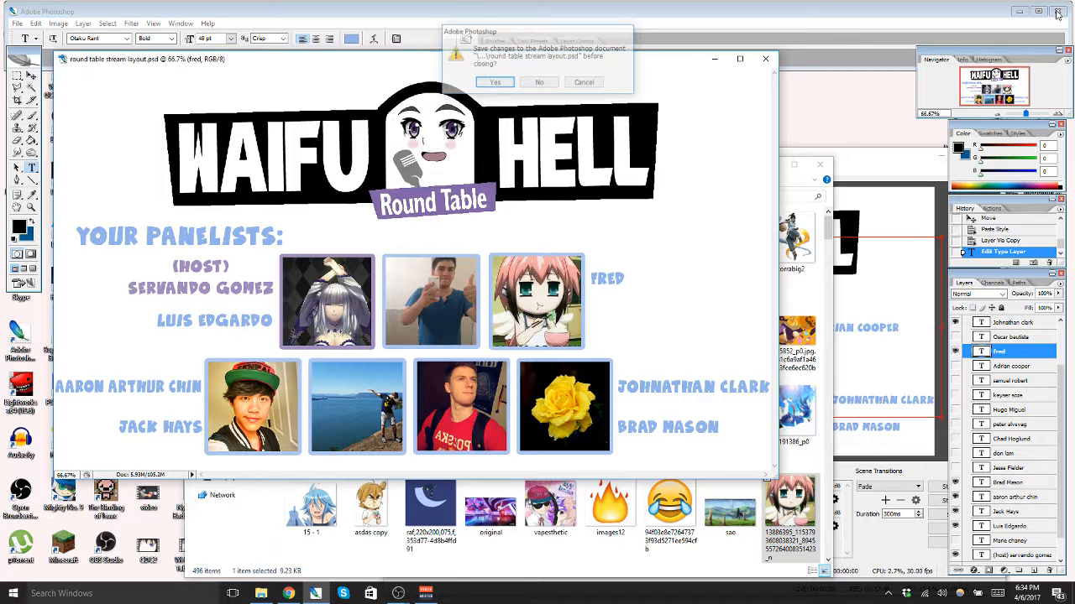
pyautogui.click(526, 86)
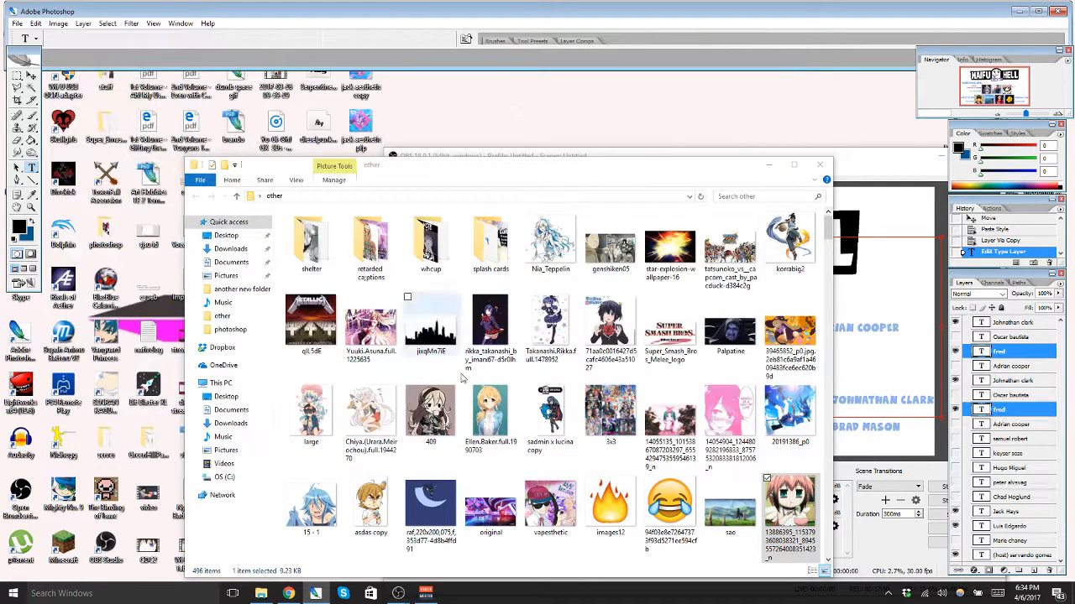
pyautogui.click(822, 168)
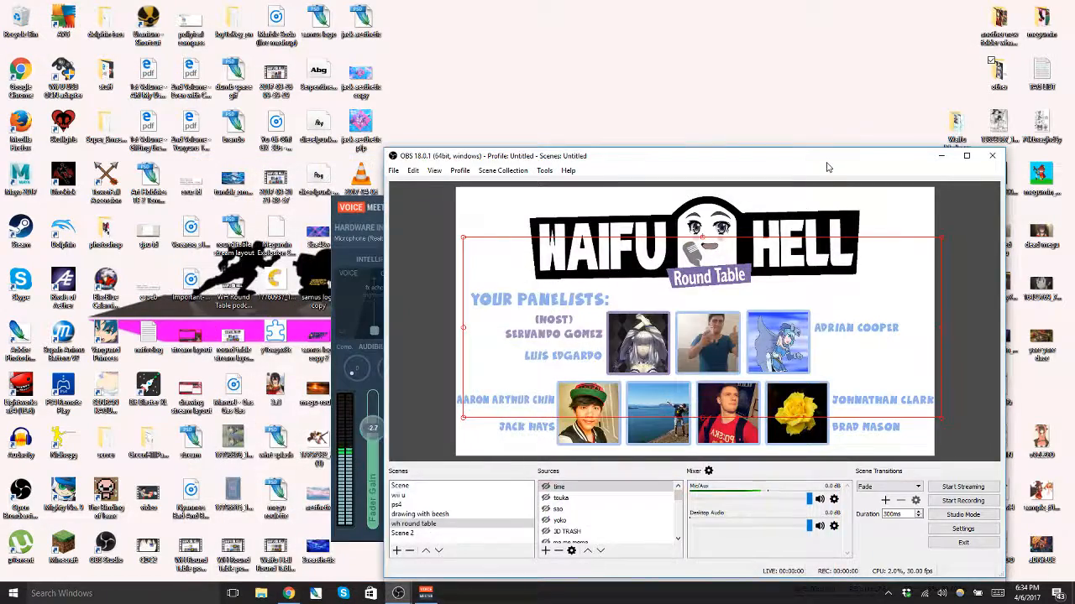
# Step: Move the OBS window with the round table scene up and bring the second, recording OBS window to the front
pyautogui.moveTo(822, 168); pyautogui.dragTo(804, 97)
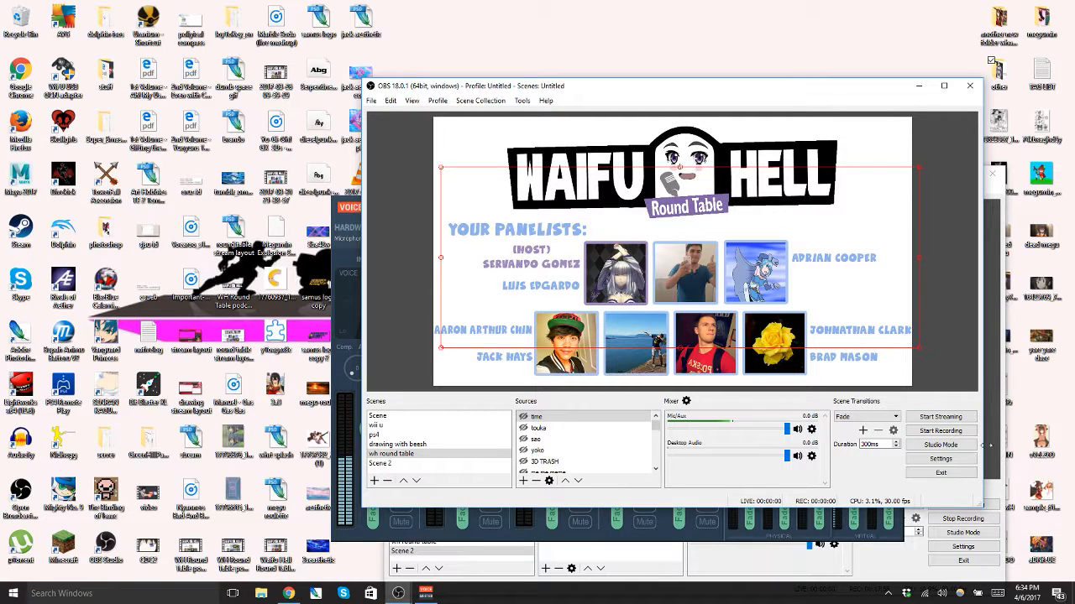
pyautogui.click(940, 554)
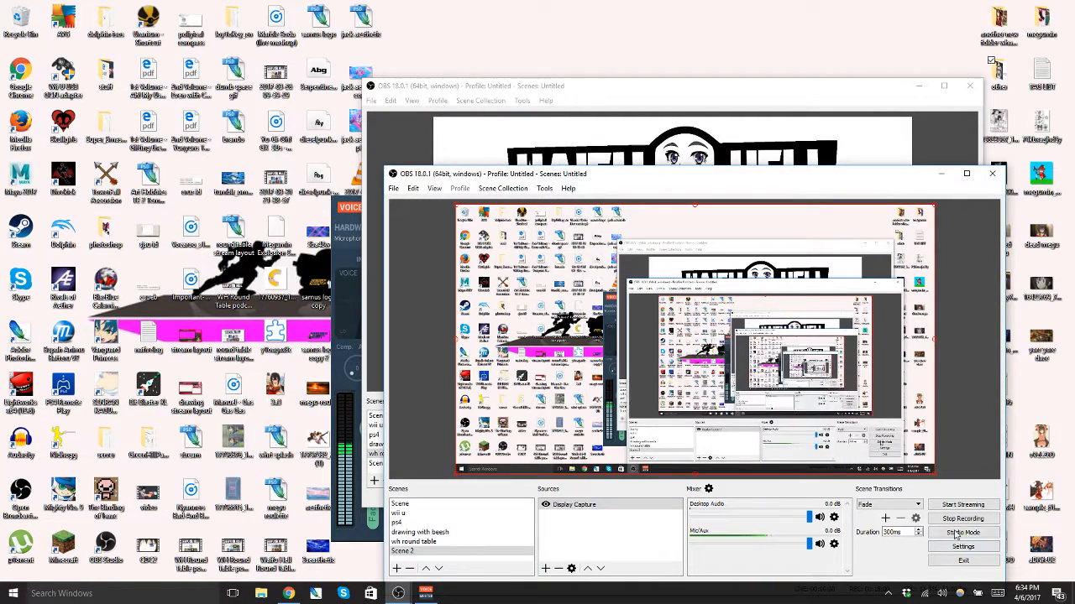